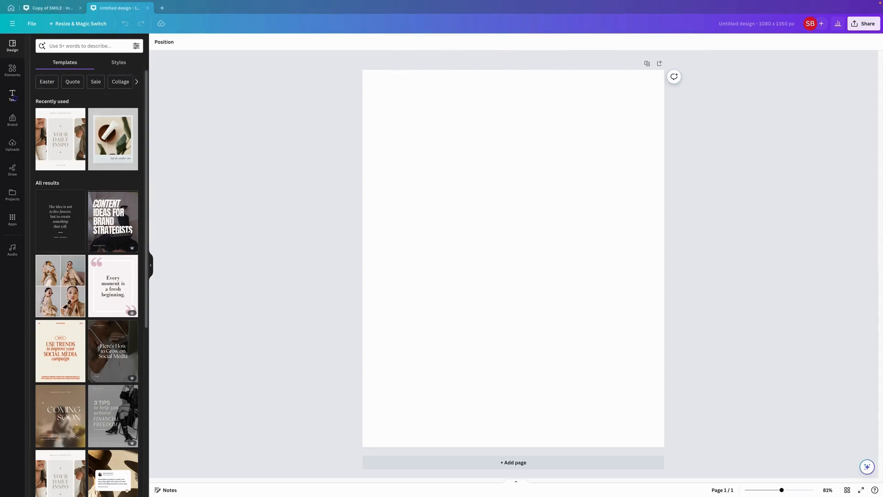
Add a heading to the blank page with the text "SMILE"
left_click(14, 97)
left_click(119, 134)
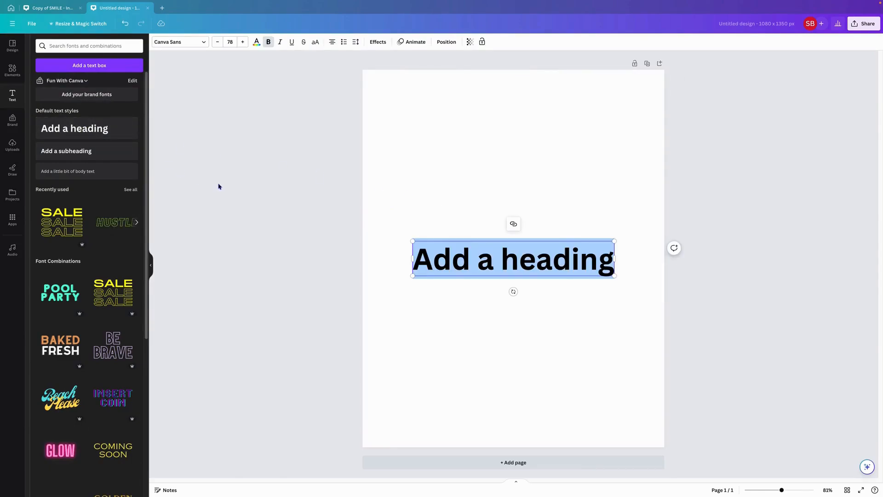
type("SMILE")
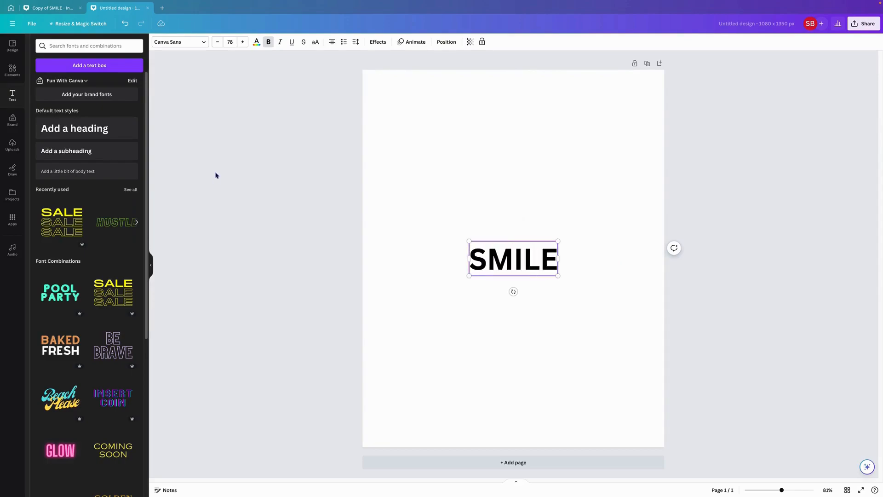
Set the SMILE heading in the Bangers font and enlarge it to a size of about 384, nearly the page width
left_click(203, 46)
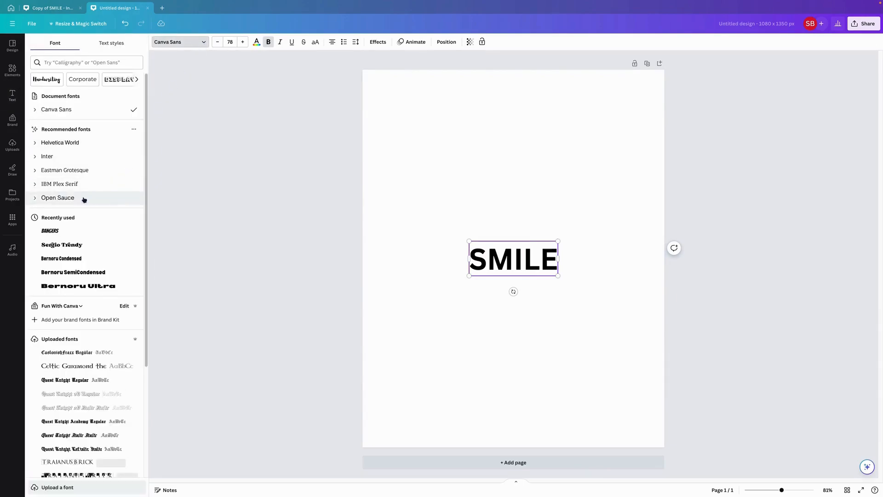
left_click(66, 231)
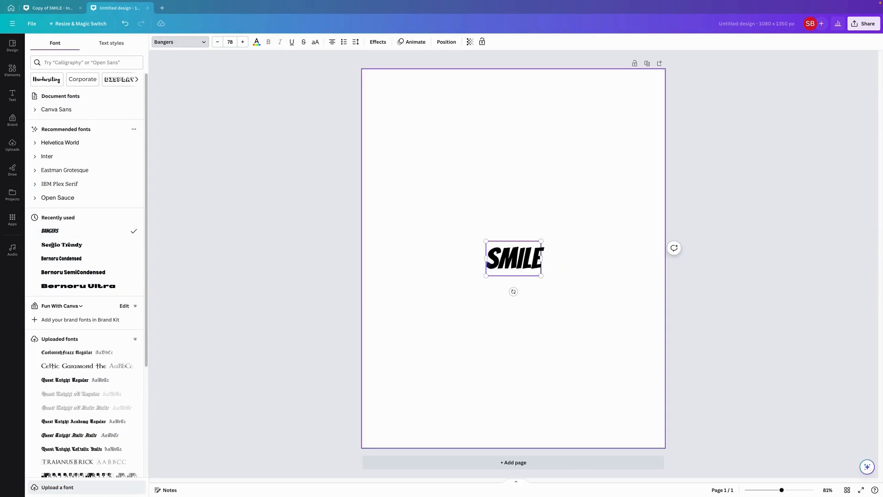
left_click_drag(486, 240, 377, 172)
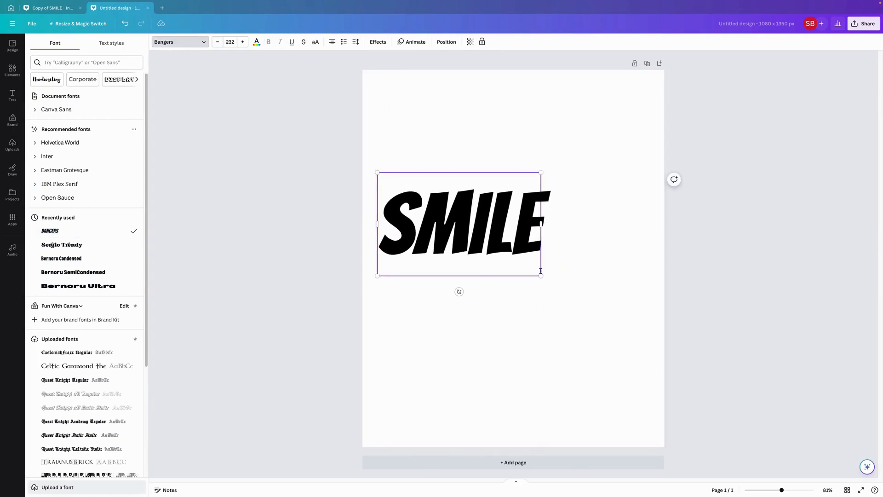
left_click_drag(540, 275, 637, 362)
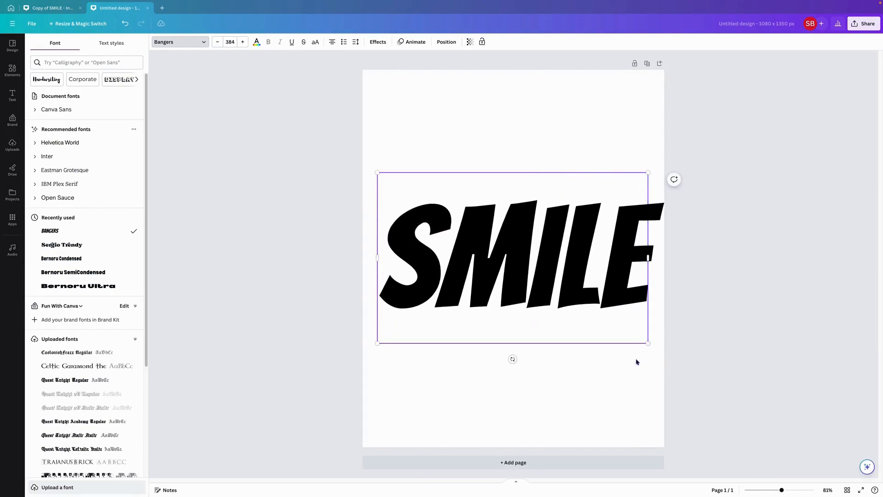
Apply the Curve shape effect to the SMILE text with a curve value of -100
left_click(384, 43)
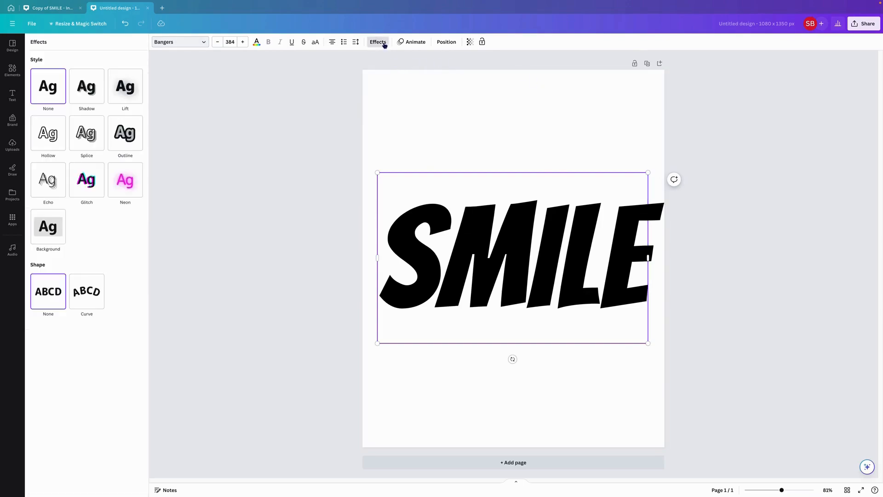
left_click(90, 295)
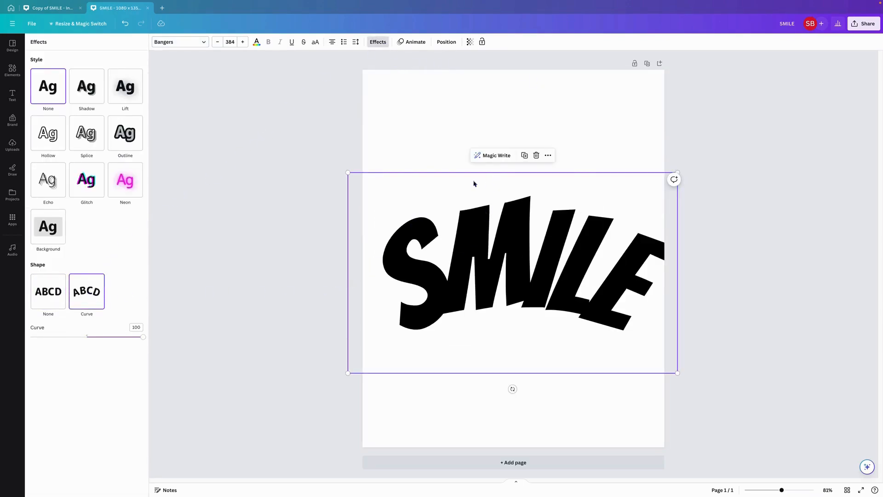
left_click_drag(145, 339, 19, 337)
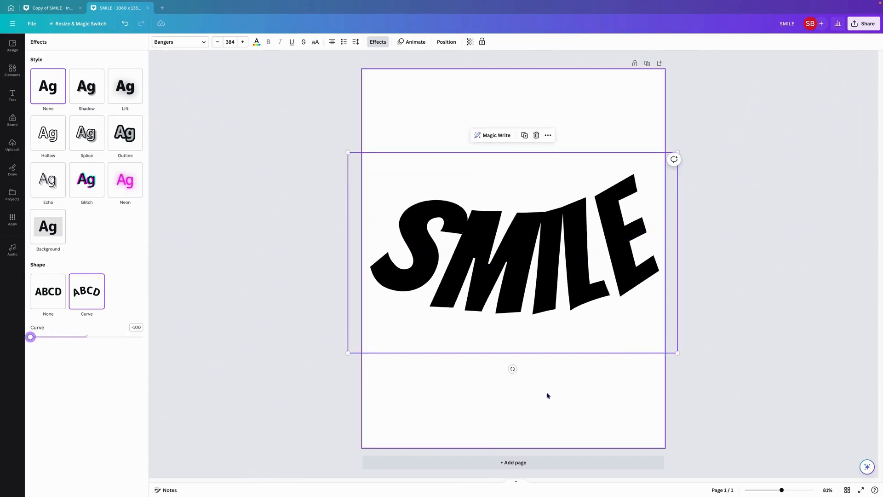
left_click(721, 260)
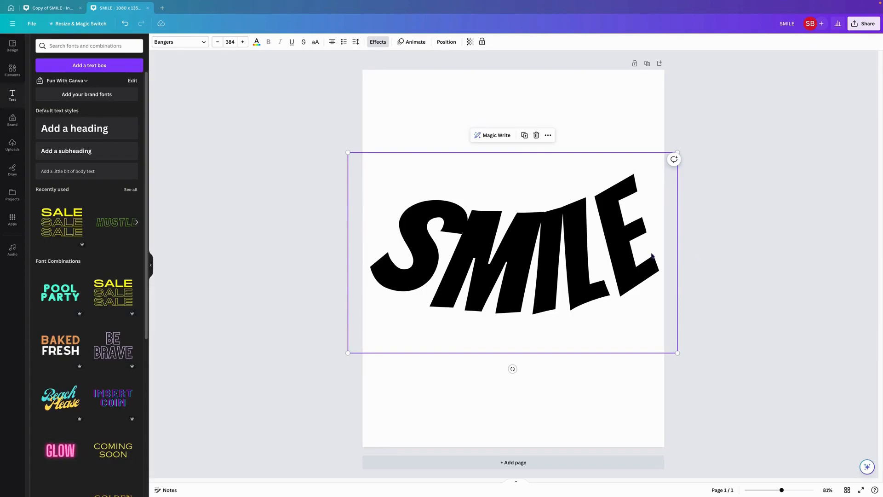
left_click(285, 133)
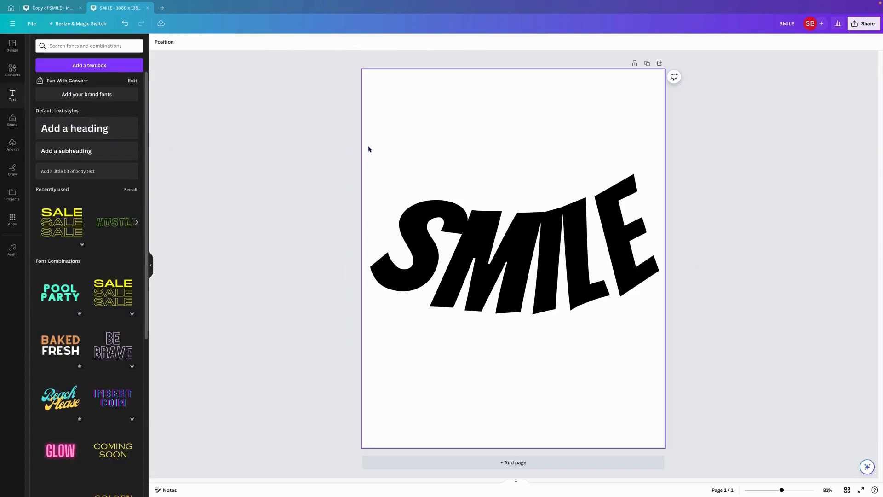
left_click(378, 121)
Add a square shape and stretch it into a rectangle that covers the SMILE text and nearly the full page width
left_click(12, 69)
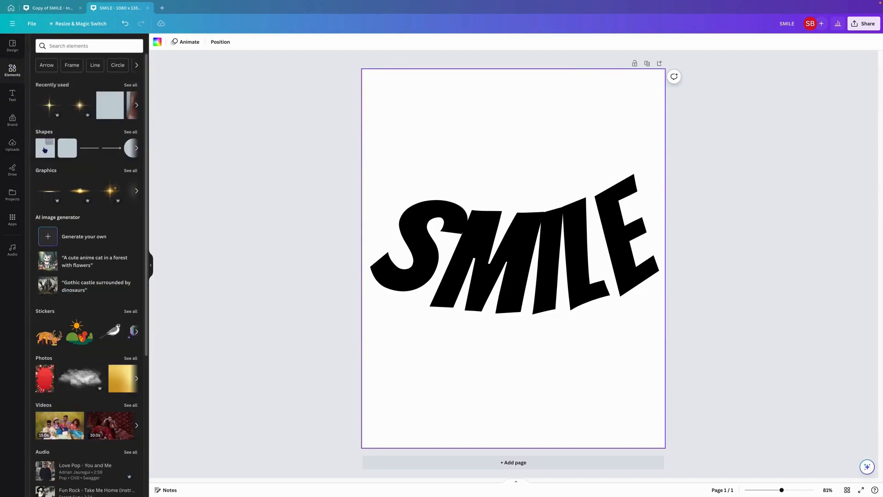
left_click(45, 149)
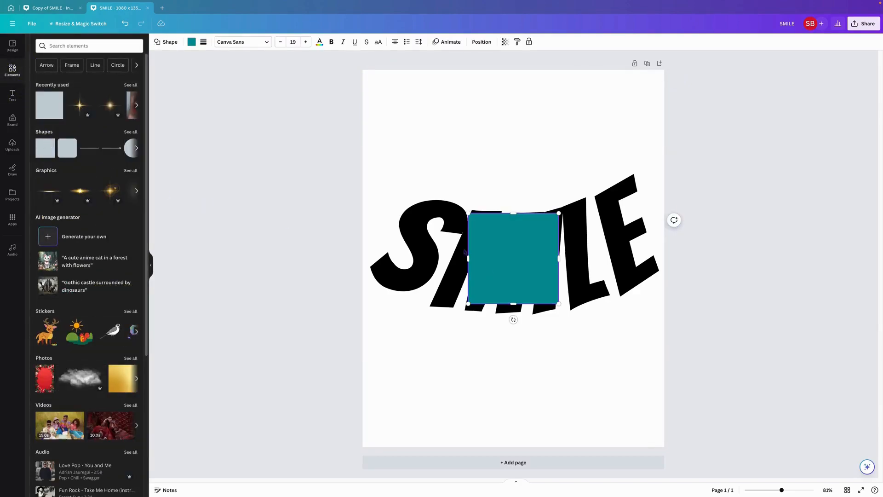
left_click_drag(465, 259, 369, 261)
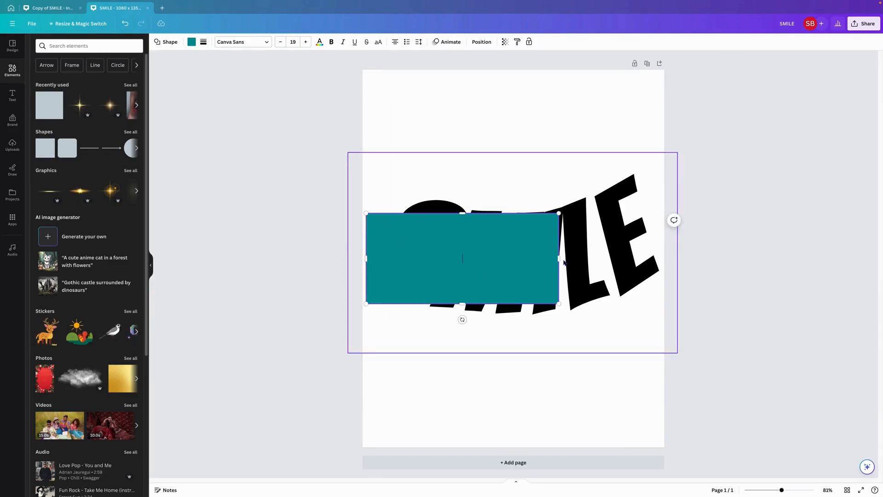
left_click_drag(559, 260, 662, 260)
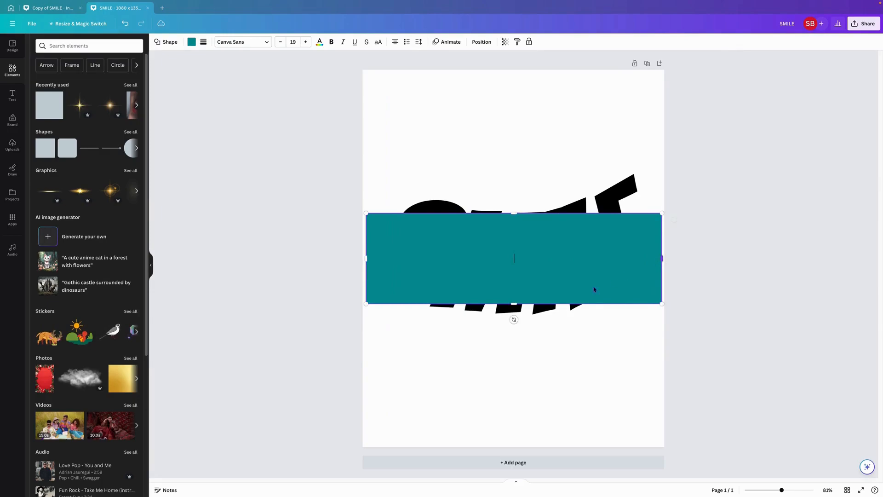
left_click_drag(515, 315, 515, 342)
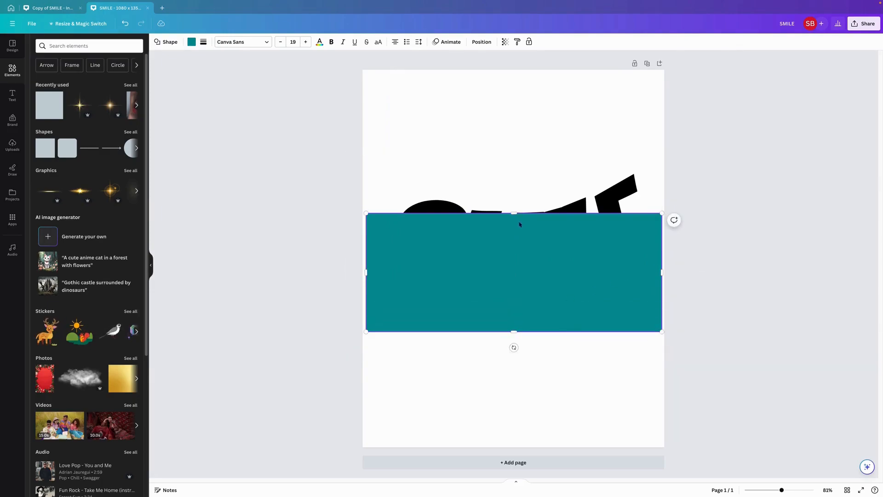
left_click_drag(514, 214, 516, 157)
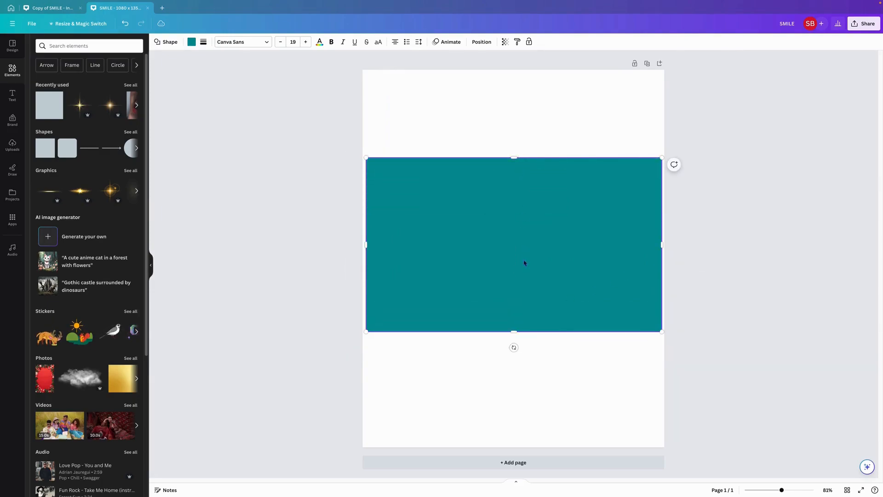
Fill the rectangle with the default solid yellow and send it to the back, behind the SMILE text
left_click(191, 42)
left_click(93, 246)
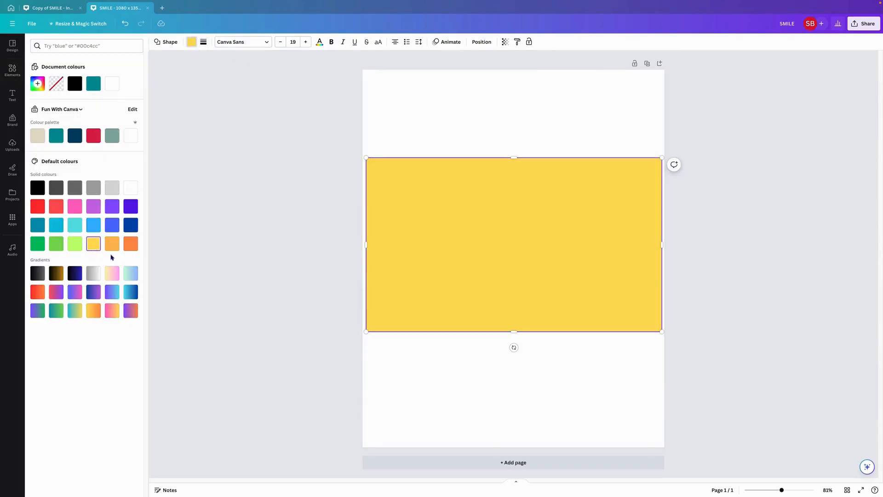
right_click(420, 305)
mouse_move(441, 376)
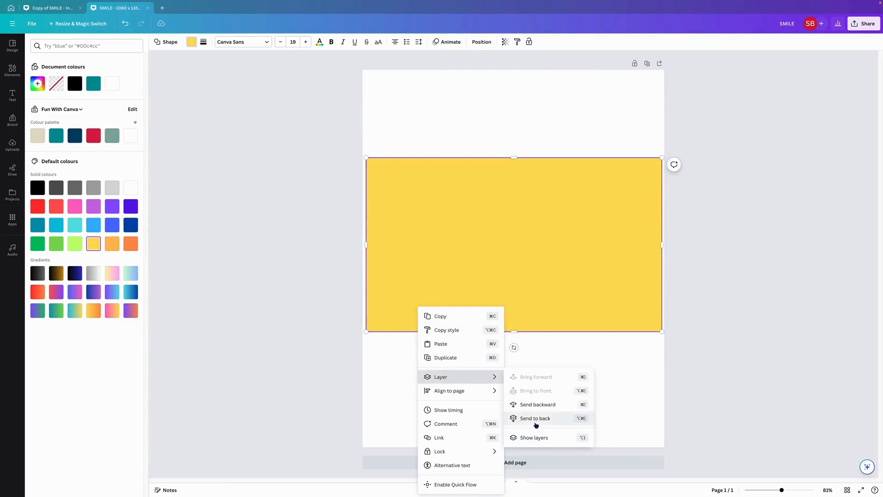
left_click(536, 418)
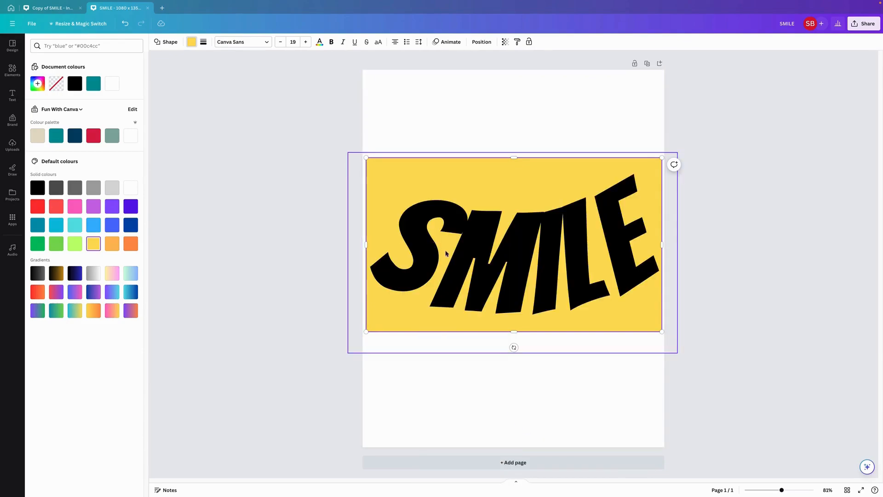
Change the colour of the SMILE text to white
left_click(320, 41)
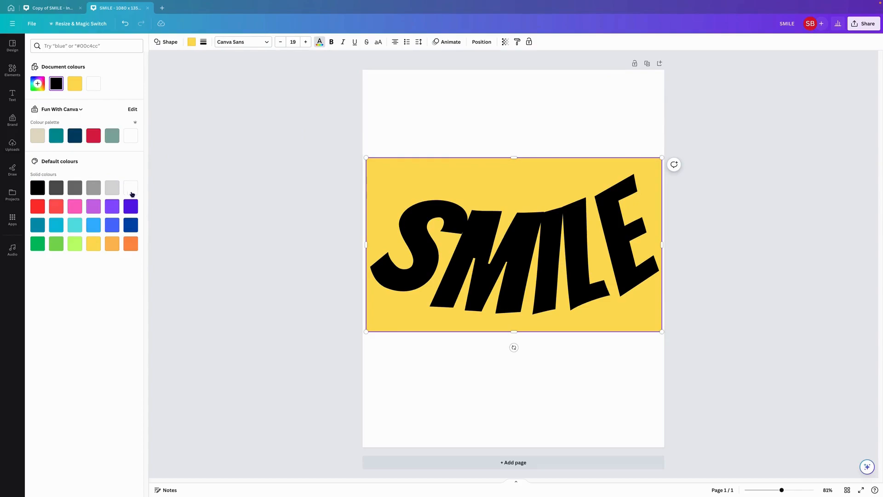
left_click(133, 191)
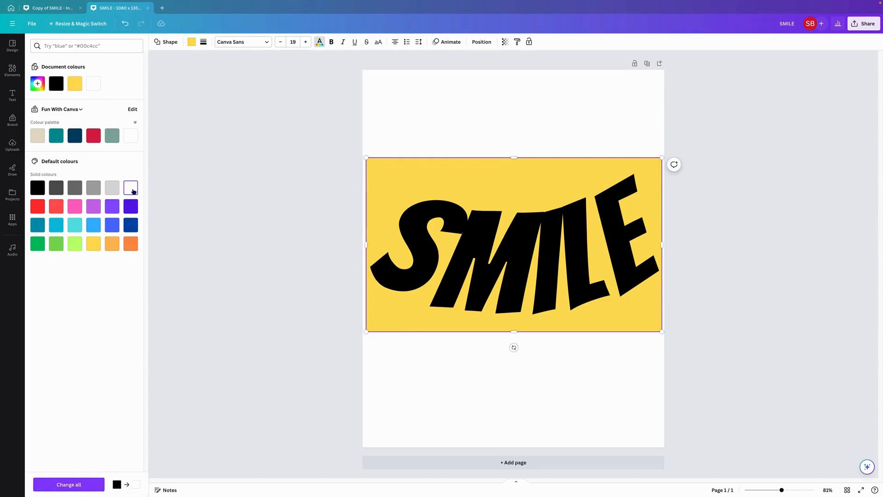
left_click(445, 277)
double_click(445, 276)
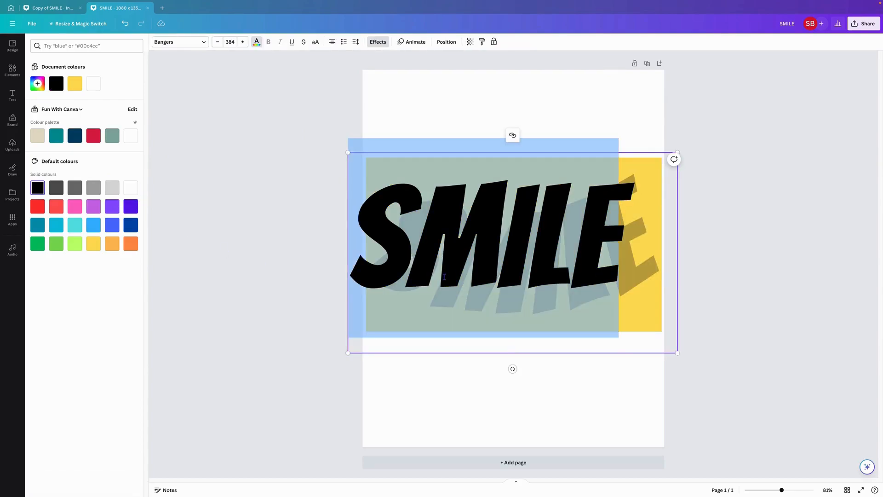
left_click(131, 188)
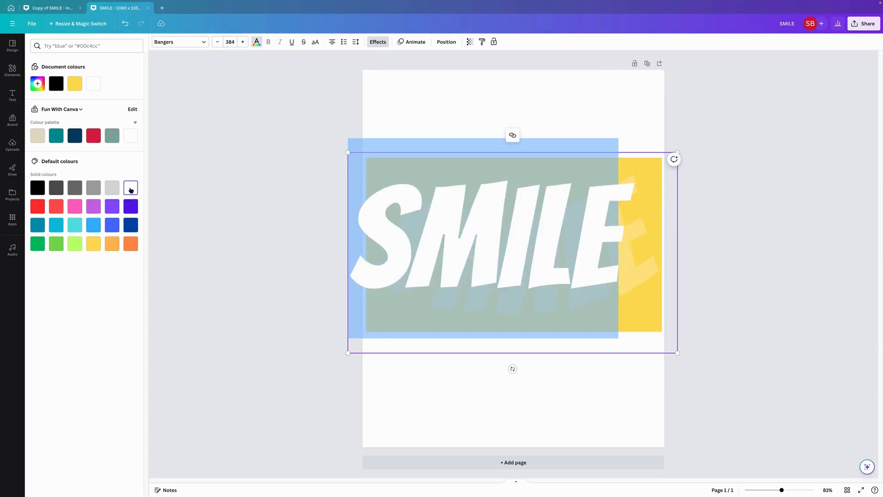
left_click(432, 107)
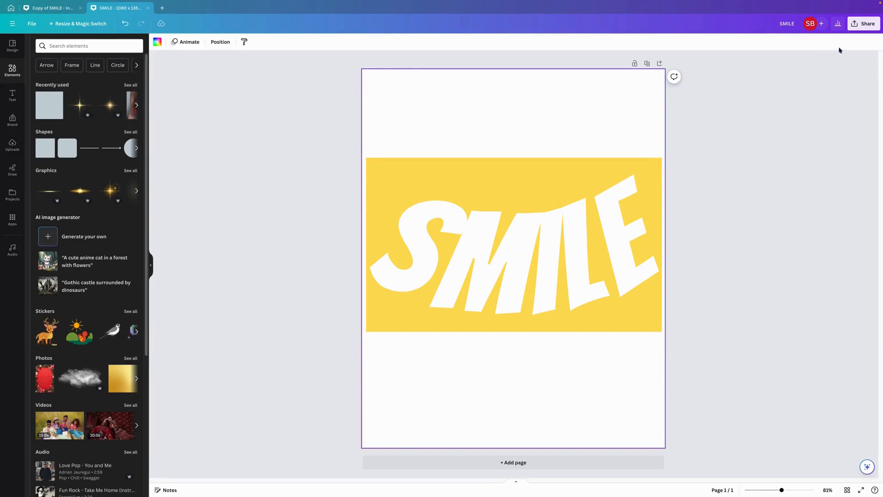
Start downloading the design as a PNG and add a blank second page
left_click(864, 25)
left_click(781, 198)
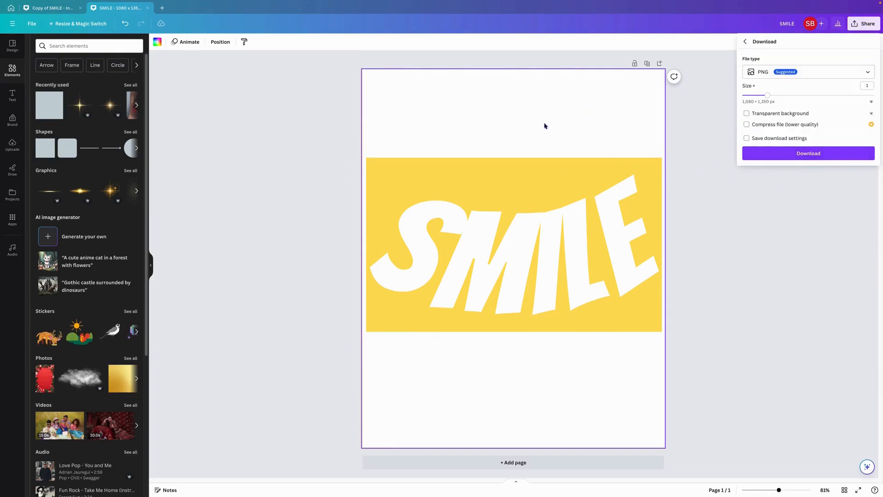
left_click(798, 154)
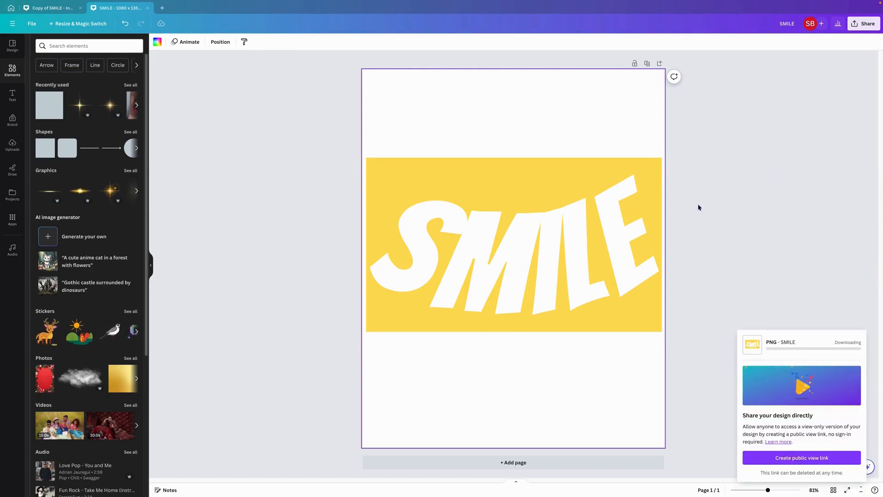
left_click(563, 464)
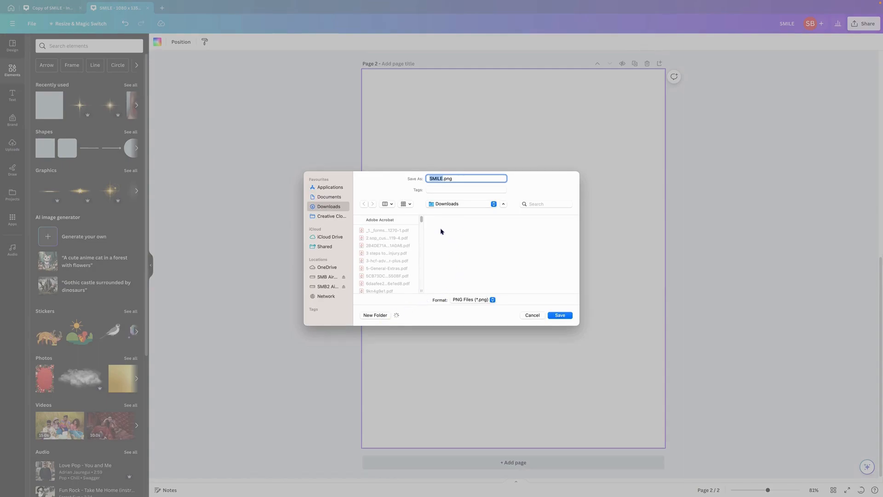
Save the download as SMILE.png in the "Smile with Shadow effect" folder
left_click(494, 204)
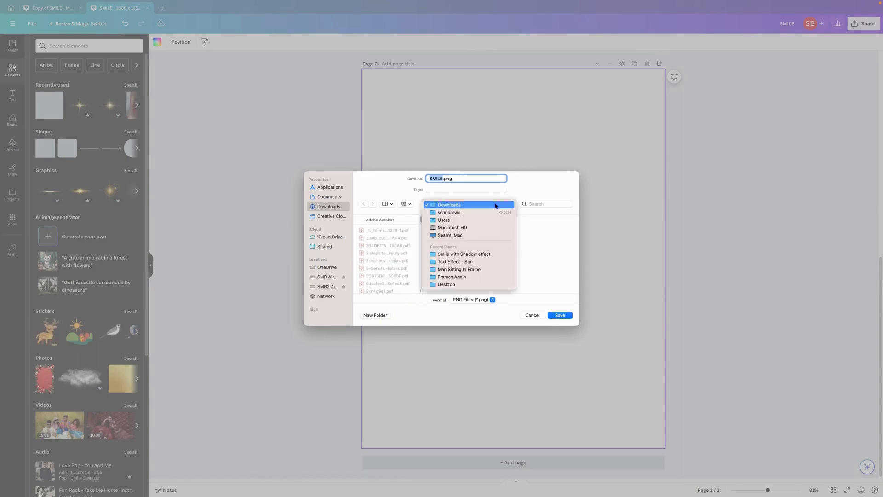
left_click(480, 255)
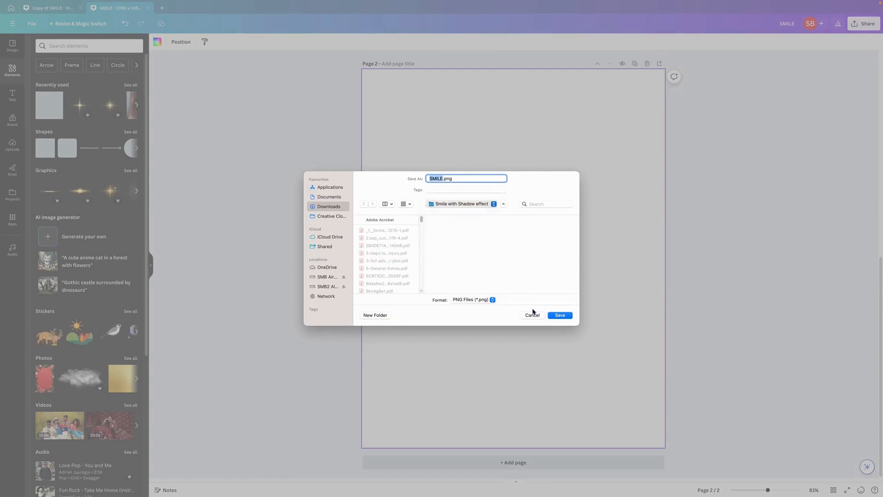
left_click(560, 315)
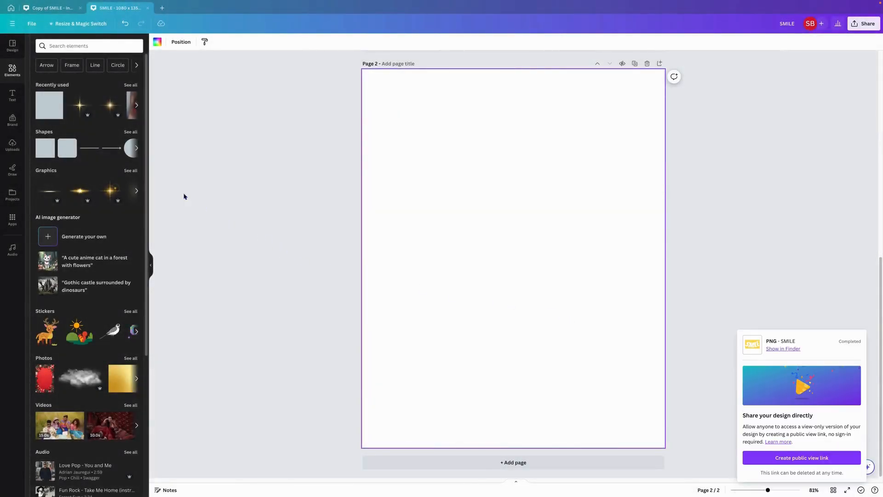
Upload SMILE.png from the "Smile with Shadow effect" folder to the uploaded images
left_click(17, 149)
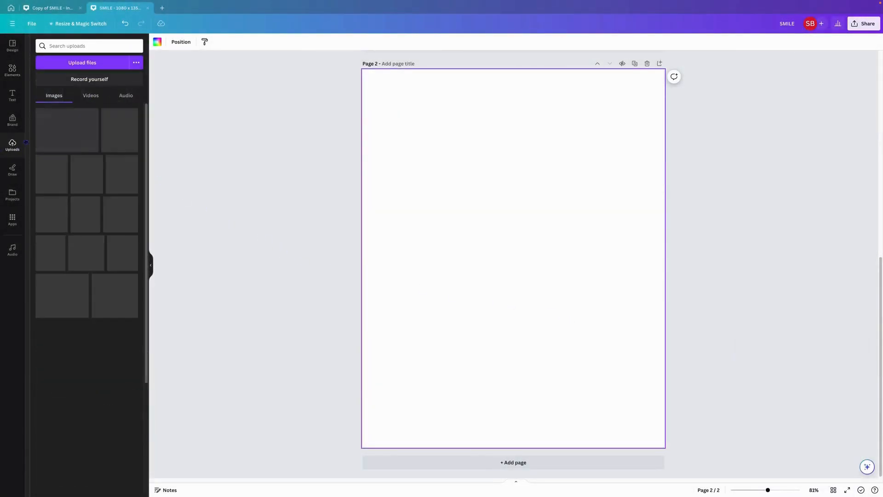
left_click(88, 64)
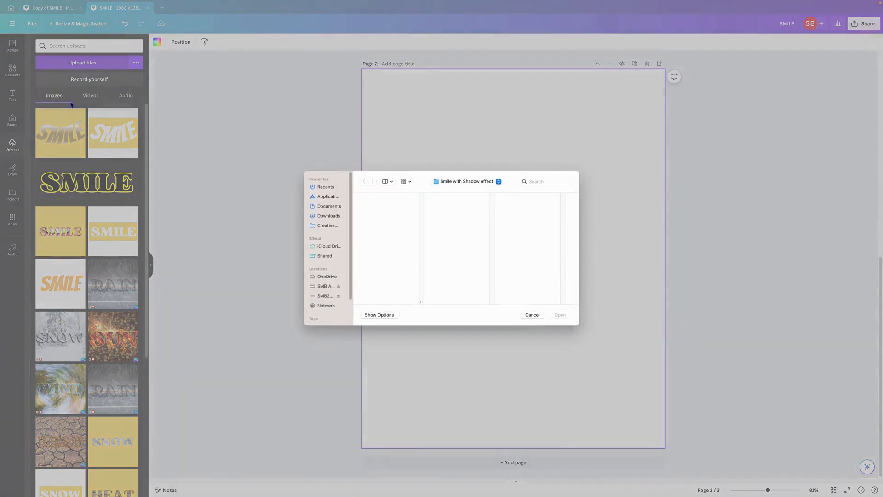
left_click(368, 210)
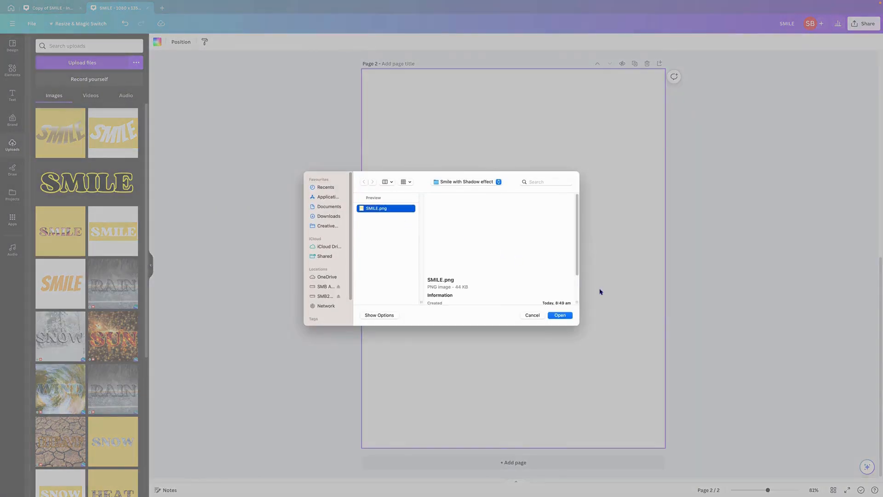
left_click(561, 320)
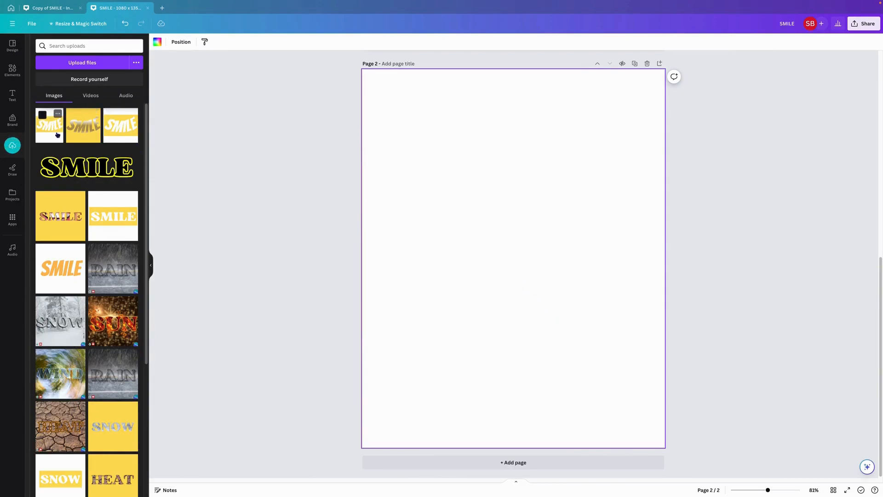
Place the uploaded SMILE.png on page 2 and remove its background
left_click(57, 135)
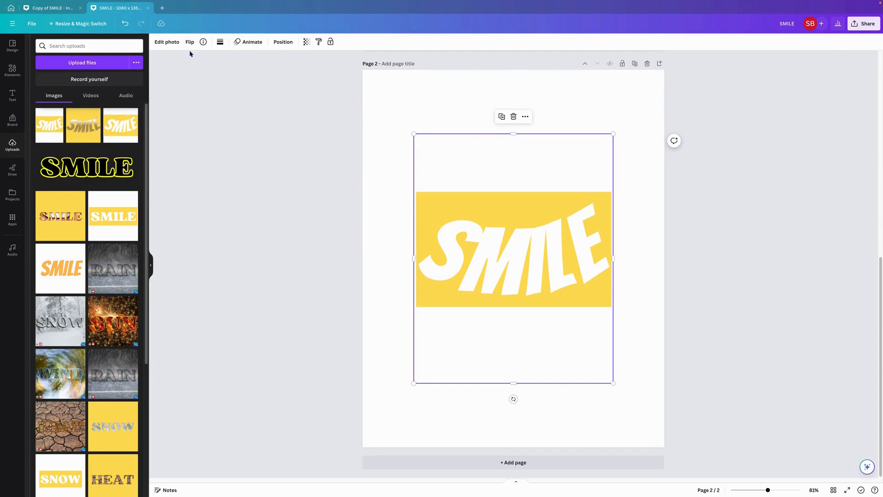
left_click(175, 45)
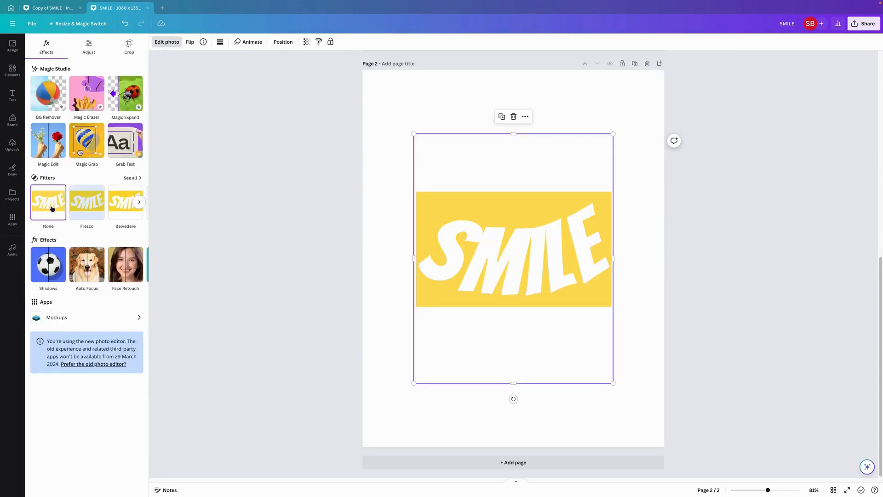
left_click(48, 97)
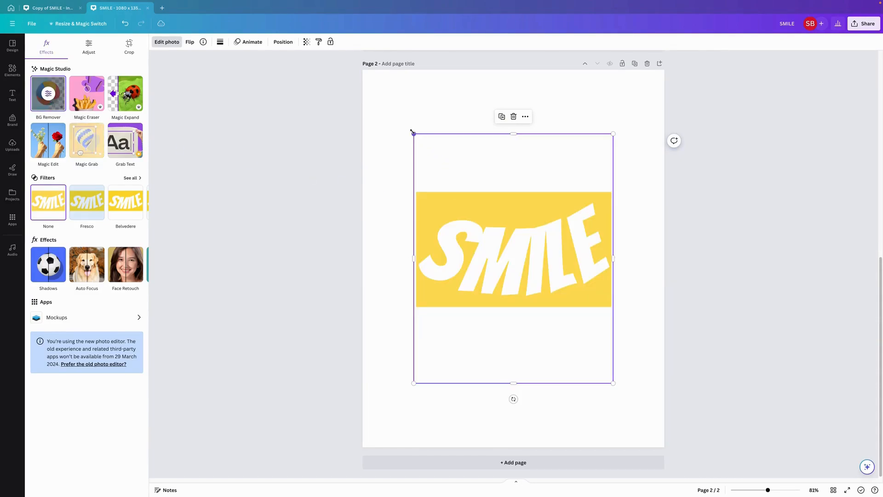
Enlarge the SMILE image to fill the page, and crop its empty upper and lower areas close to the yellow rectangle
left_click_drag(414, 133, 357, 78)
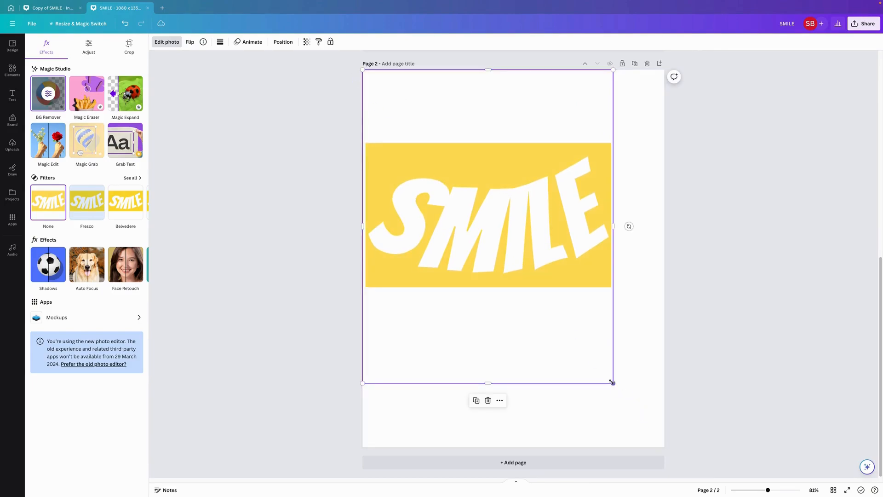
left_click_drag(611, 380, 665, 446)
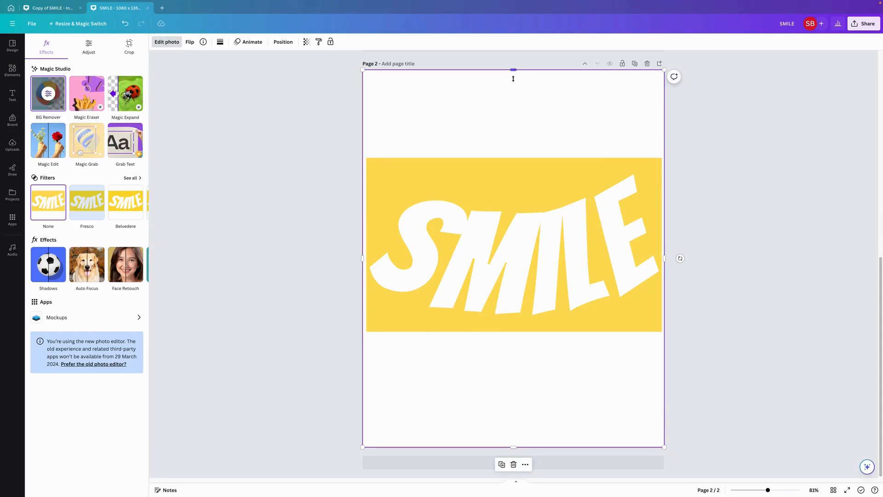
left_click_drag(514, 78, 509, 155)
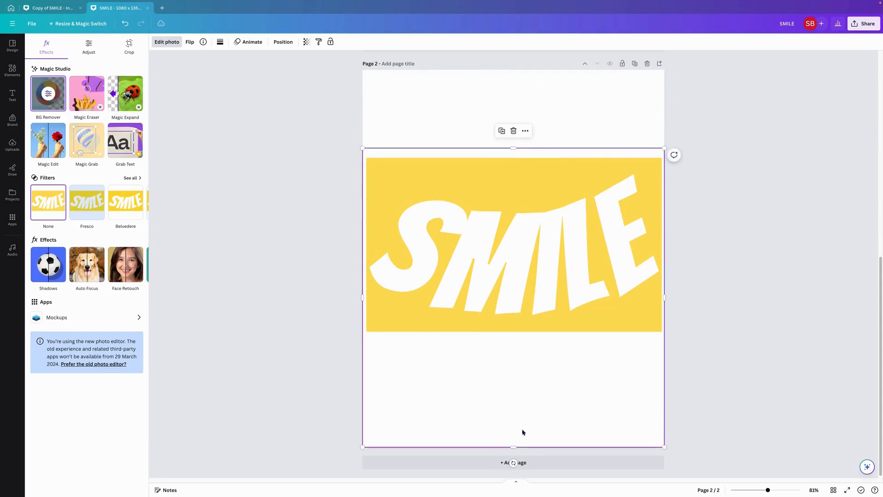
left_click_drag(514, 446, 514, 344)
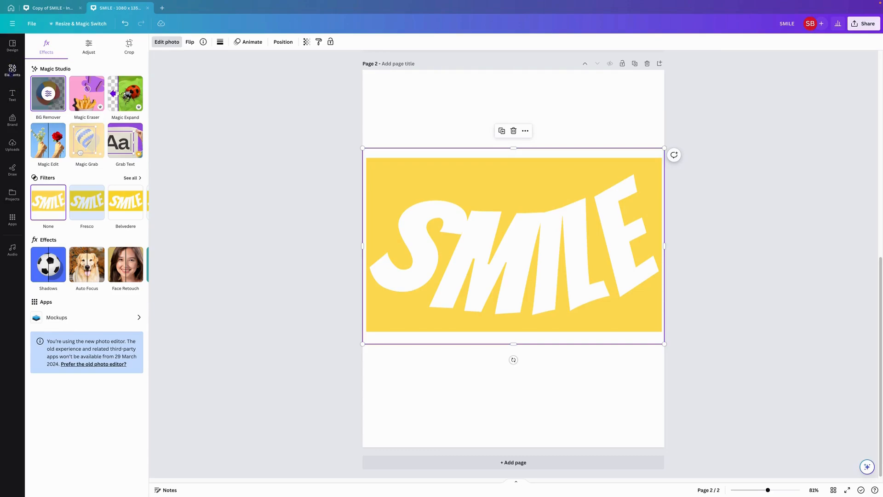
Add a yellow square shape and stretch it over all the SMILE lettering, just inside the image's yellow rectangle
left_click(12, 70)
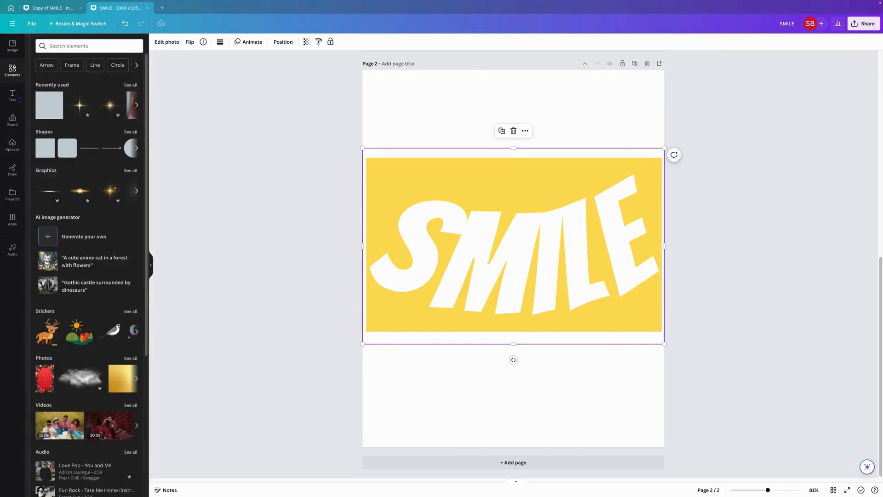
left_click(48, 116)
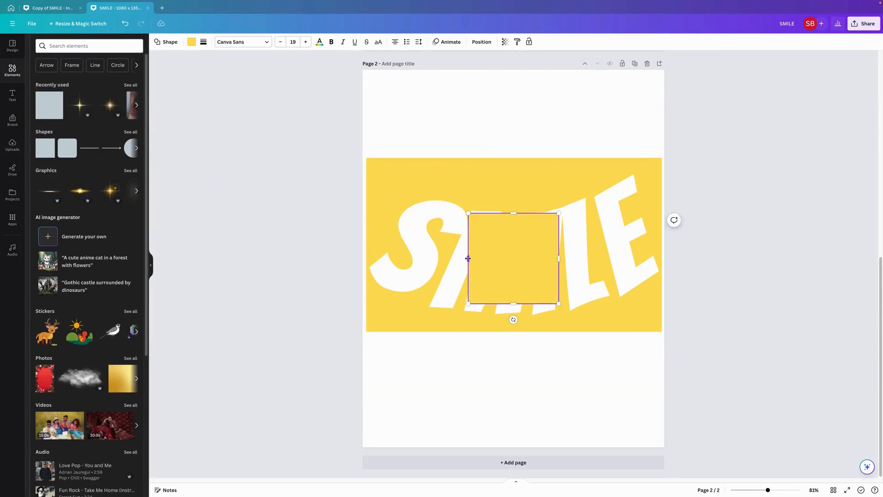
left_click_drag(468, 258, 369, 258)
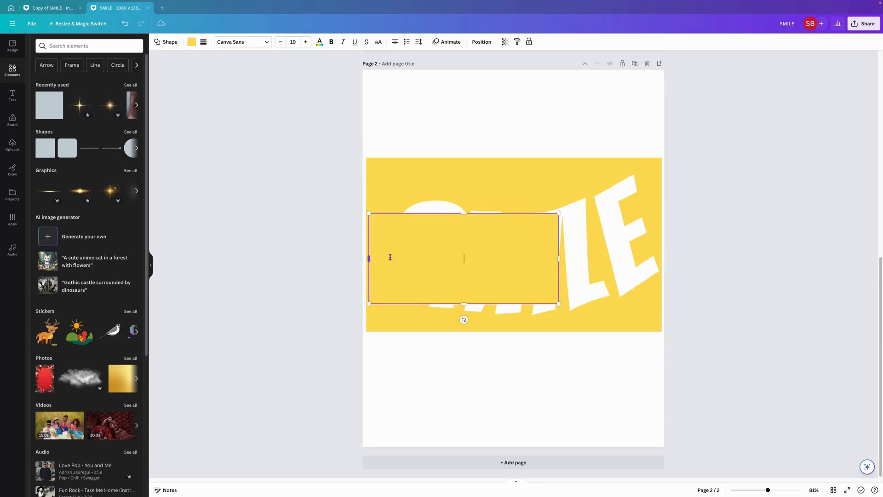
left_click_drag(559, 258, 660, 262)
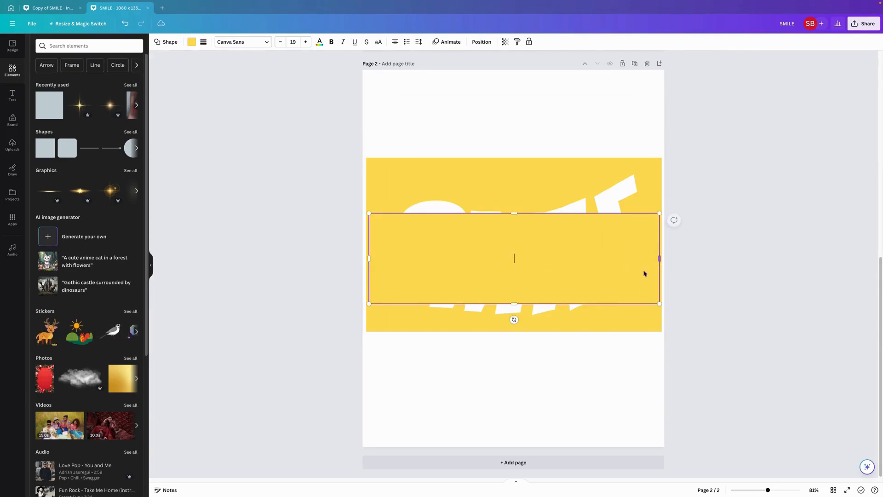
left_click_drag(515, 303, 515, 322)
left_click_drag(515, 213, 516, 167)
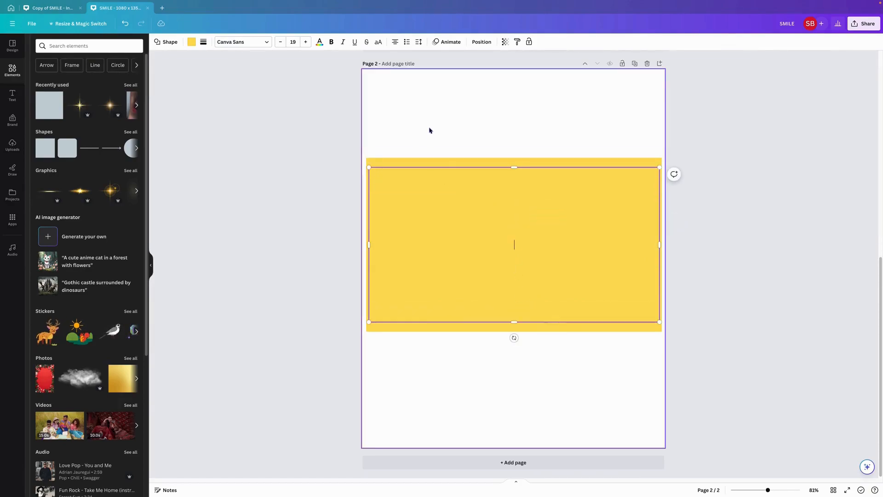
Send the yellow shape backward so it sits behind the SMILE image
left_click(408, 180)
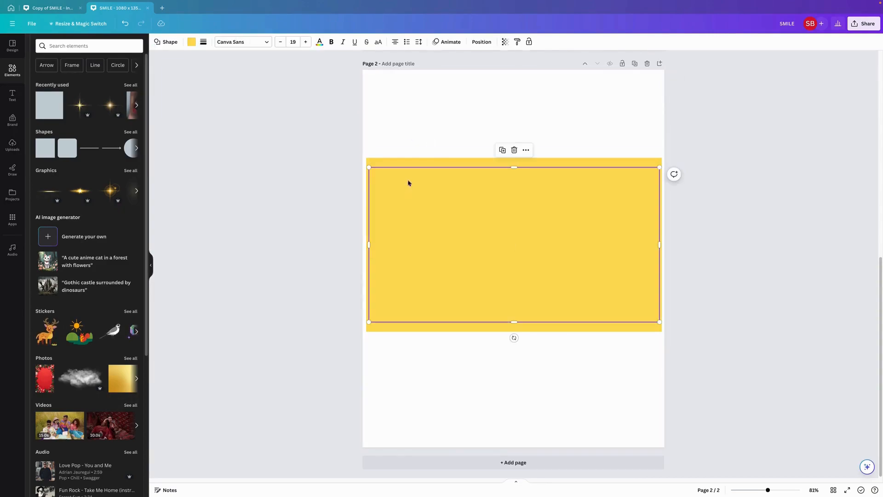
right_click(408, 182)
mouse_move(432, 267)
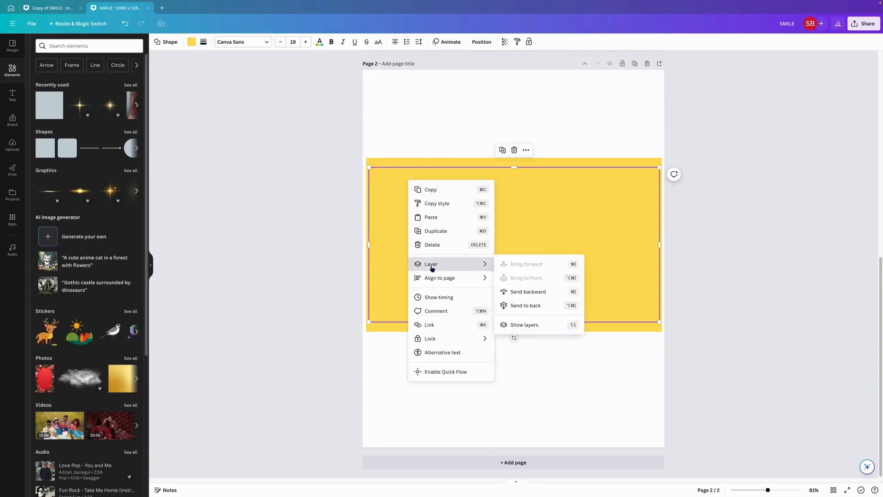
left_click(531, 293)
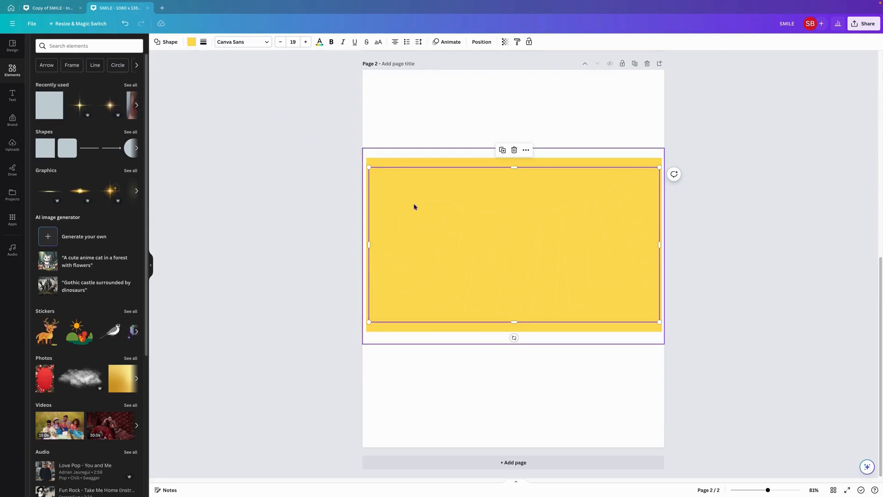
Inspect the SMILE image's cut-out letters in Background Remover and return to the photo effects
left_click(395, 160)
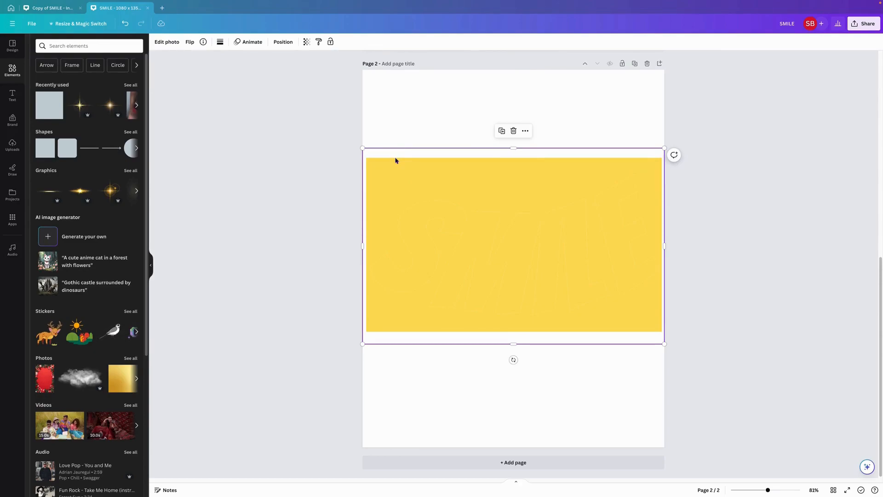
left_click(179, 42)
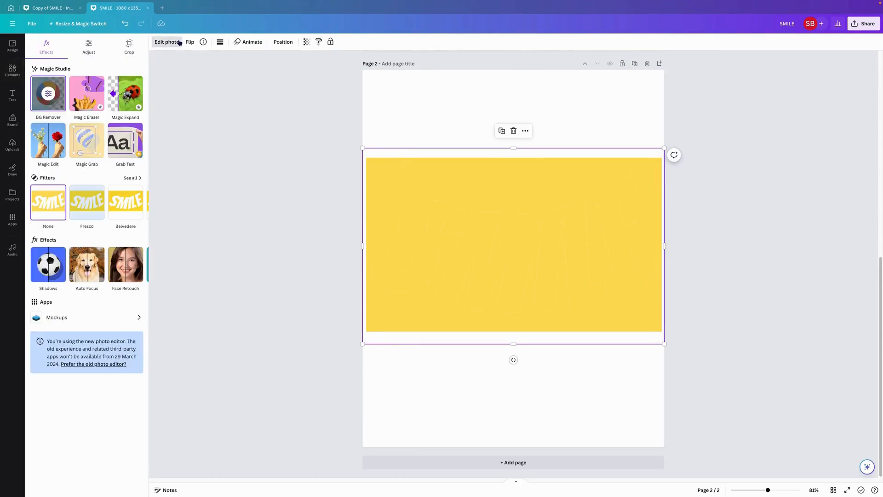
left_click(49, 93)
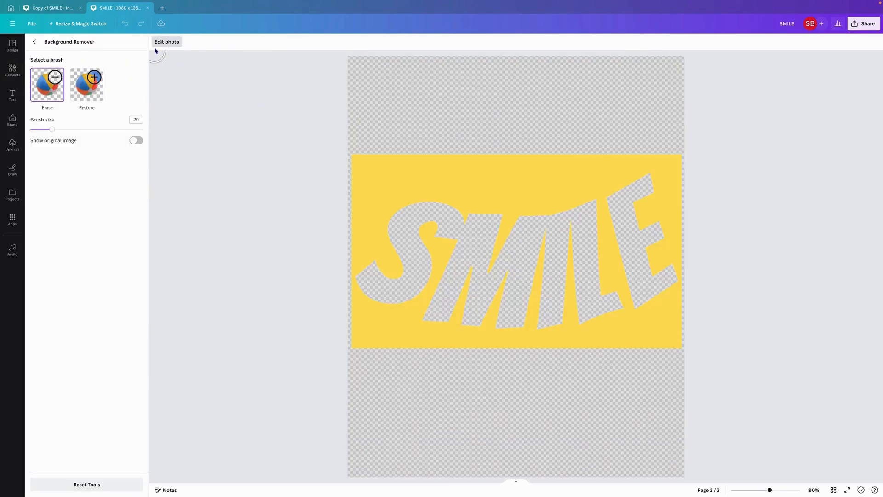
left_click(35, 43)
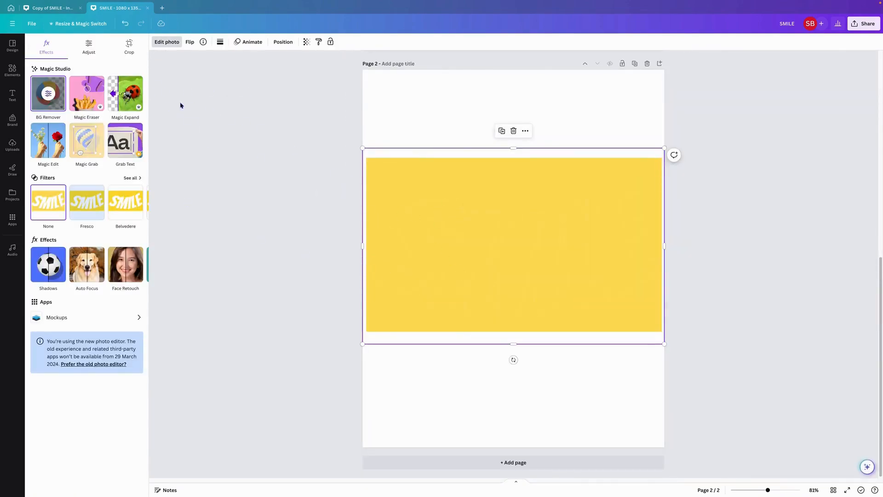
Show the page's layers, select the yellow shape beneath the SMILE image and switch its fill to a gradient
right_click(424, 248)
mouse_move(458, 331)
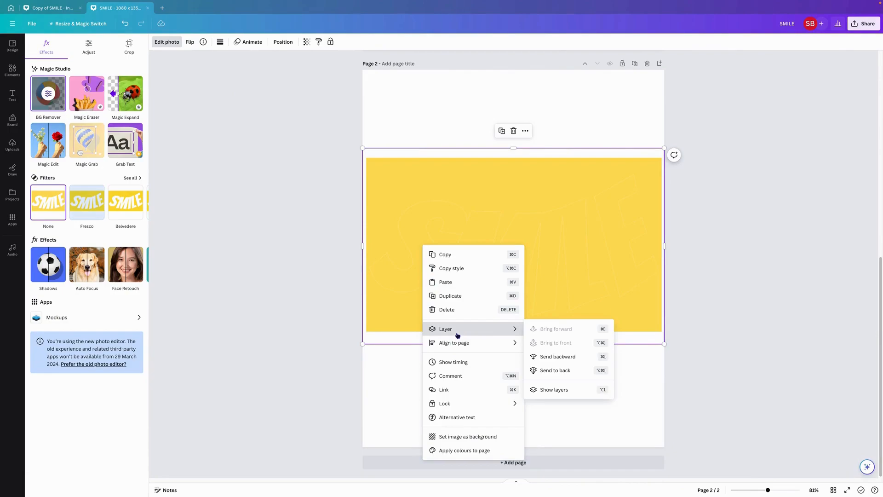
left_click(569, 391)
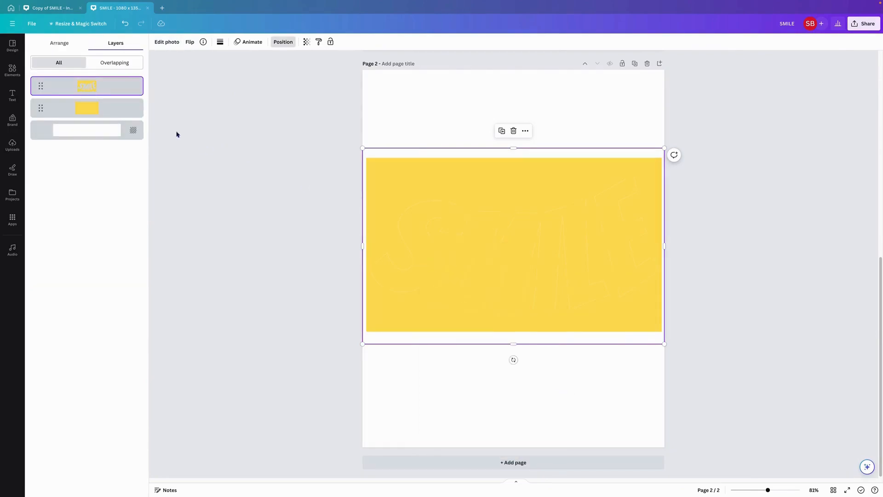
left_click(122, 111)
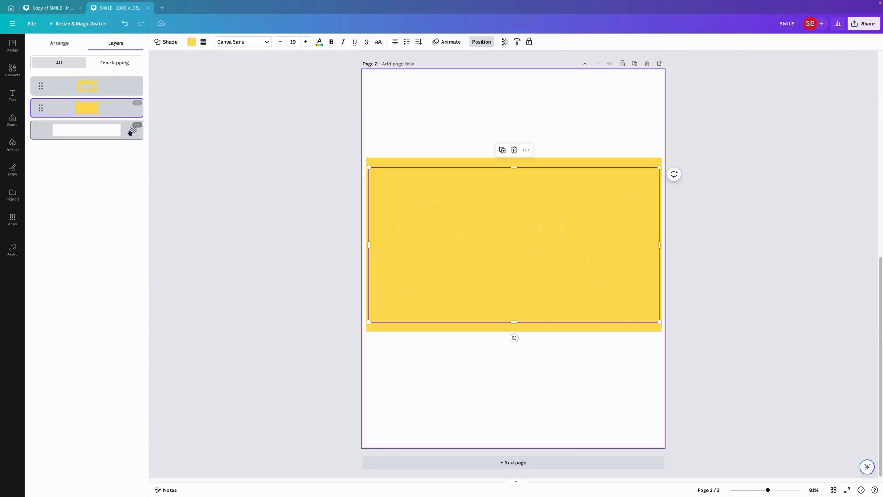
left_click(191, 43)
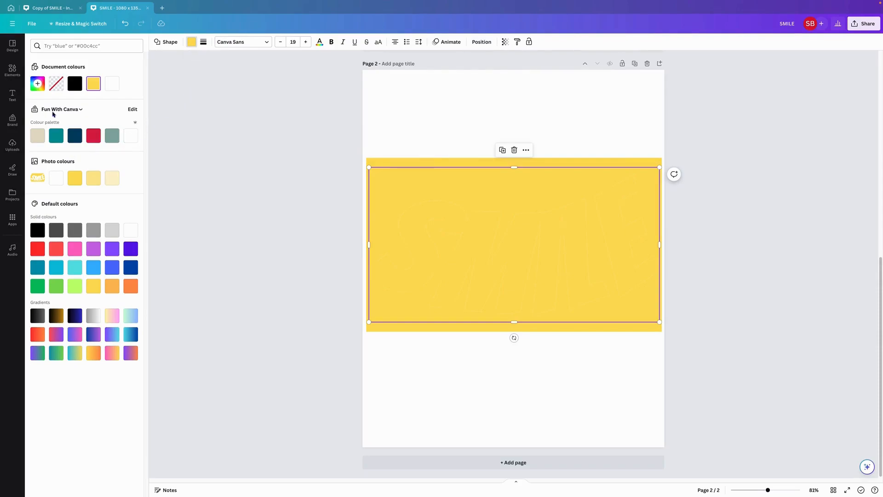
left_click(38, 84)
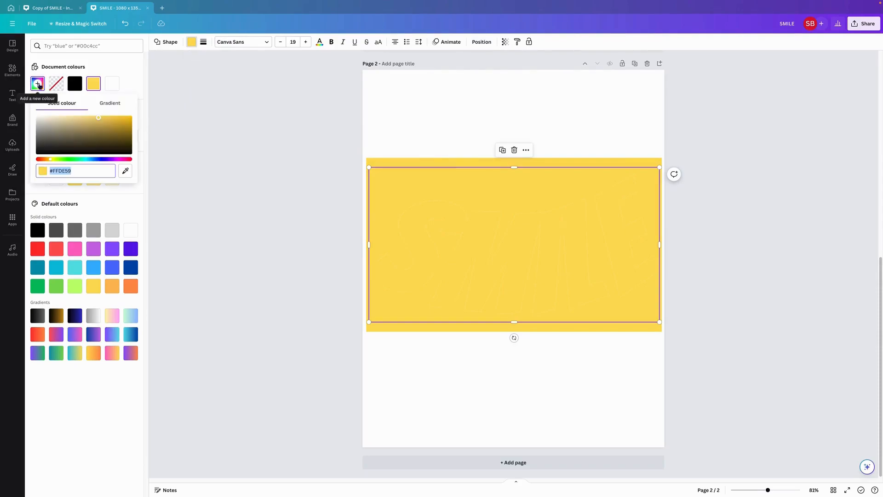
left_click(110, 103)
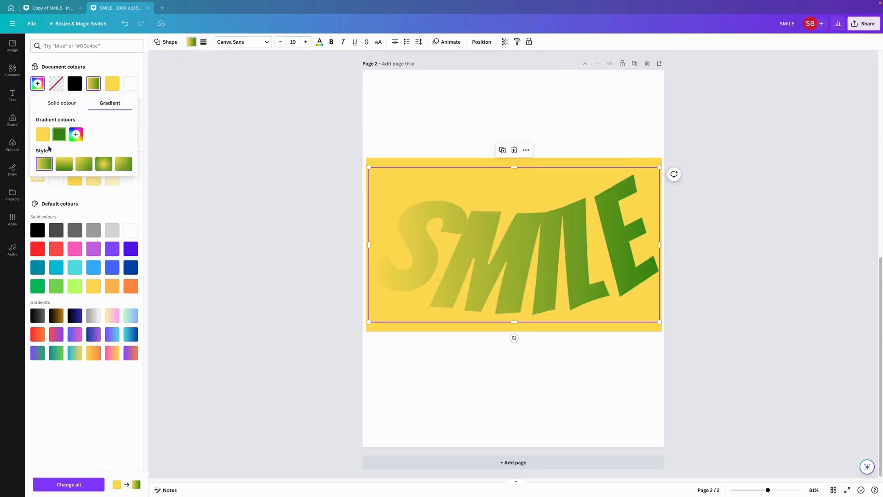
Set the first gradient colour of the shape to #B49A56
left_click(43, 138)
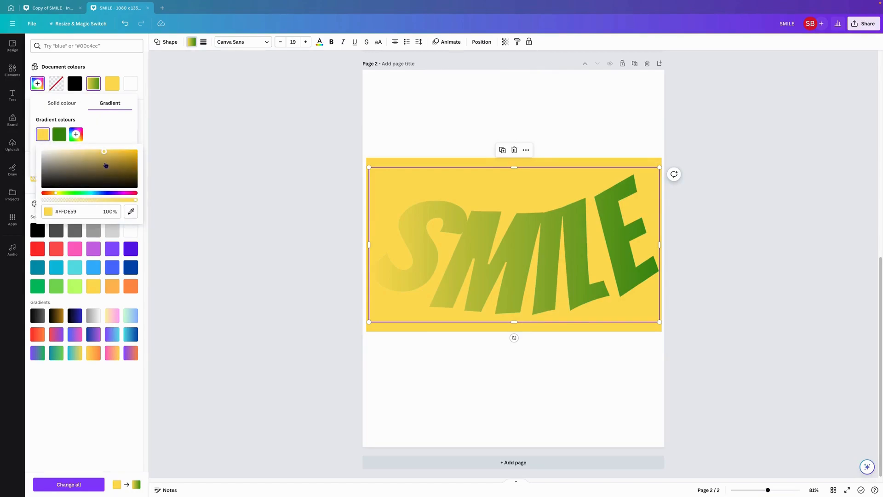
left_click(84, 212)
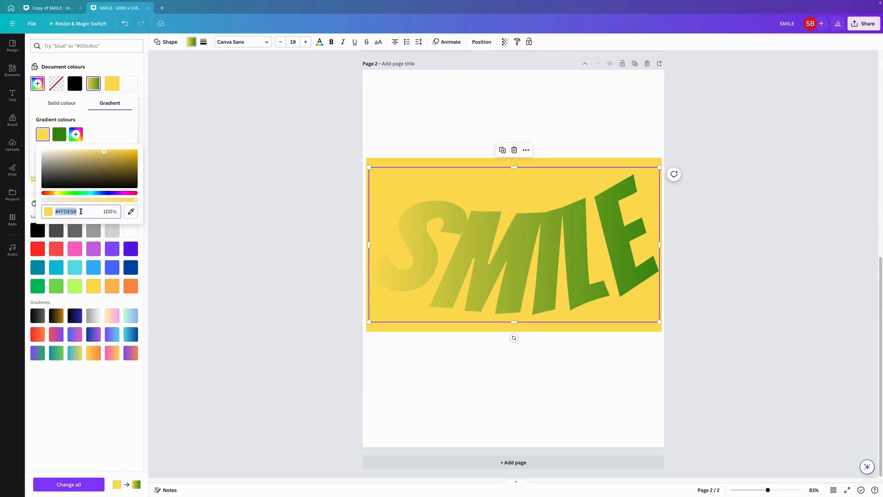
type("#B49")
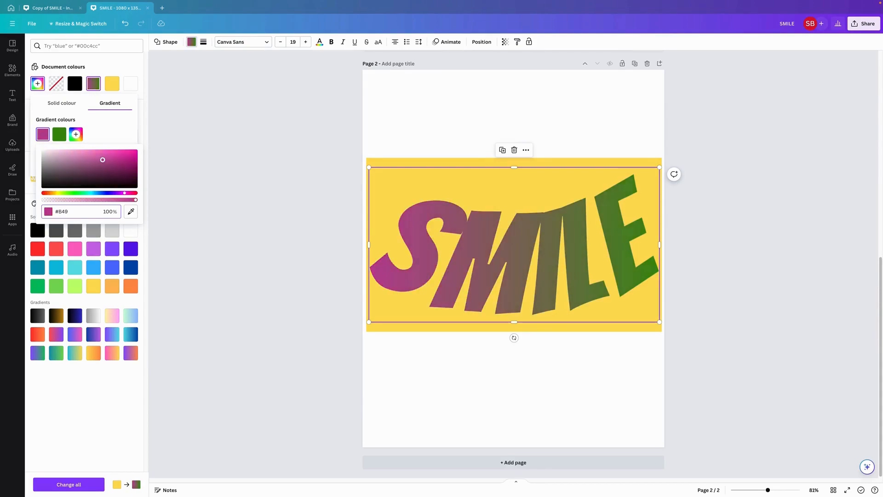
type("A")
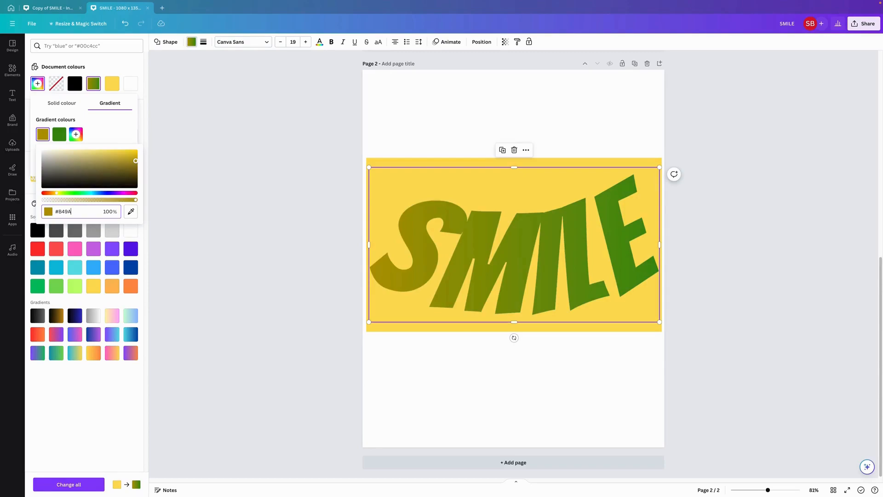
type("56")
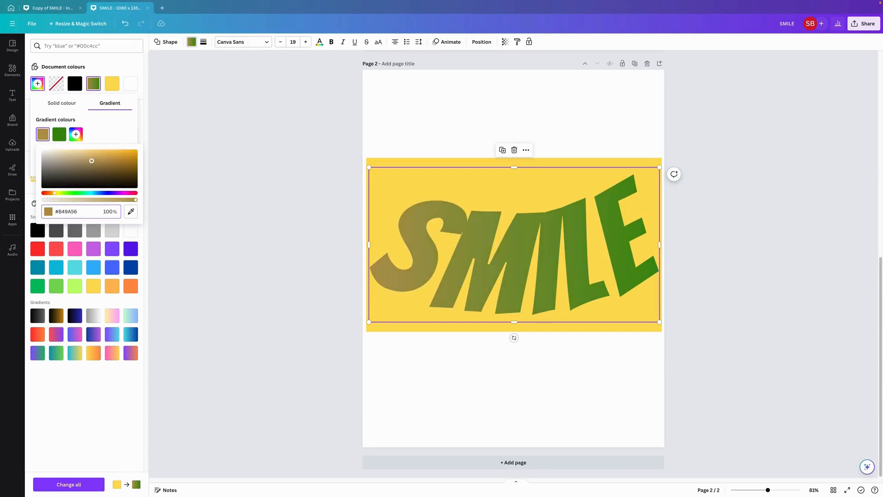
left_click(125, 261)
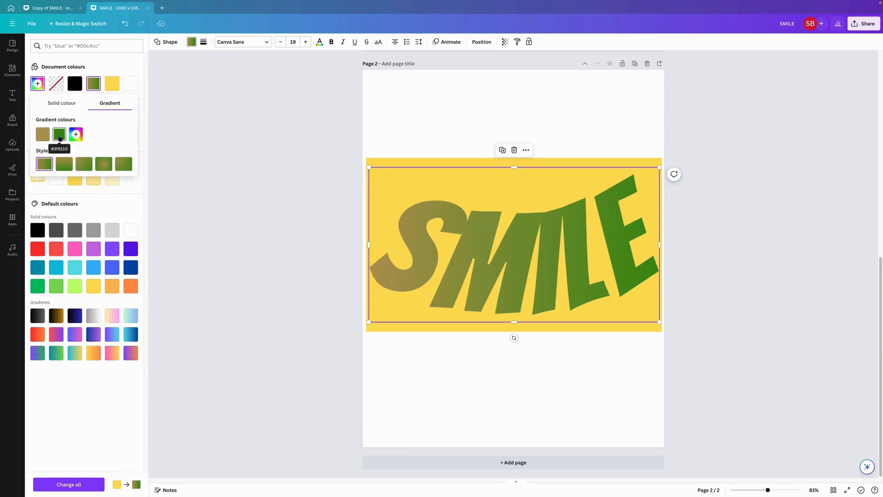
Change the gradient's second colour to white, #FFFFFF
left_click(59, 137)
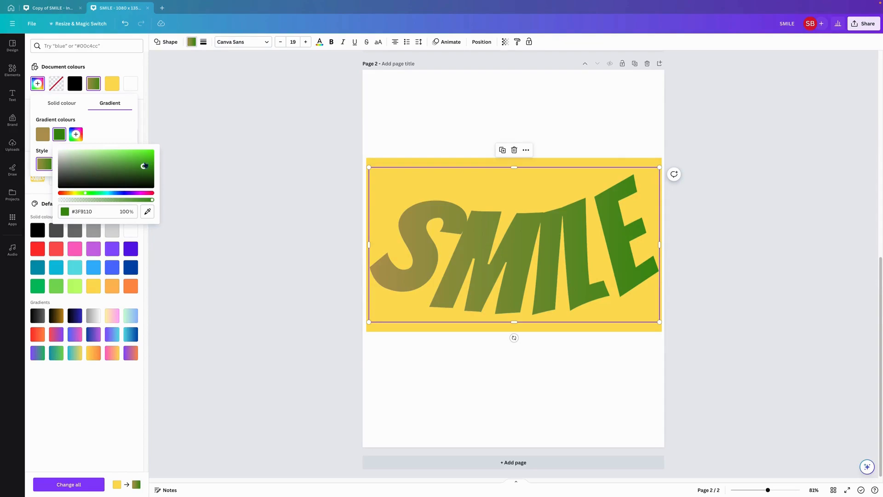
left_click_drag(145, 171, 56, 149)
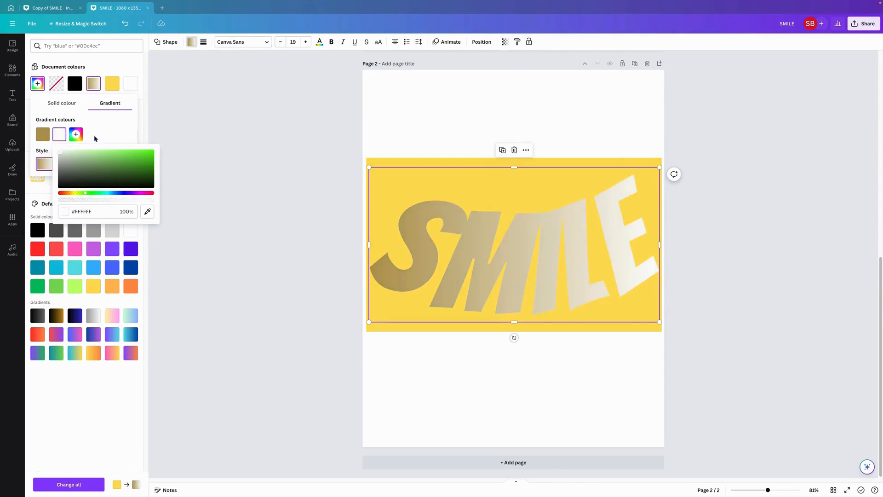
left_click(105, 132)
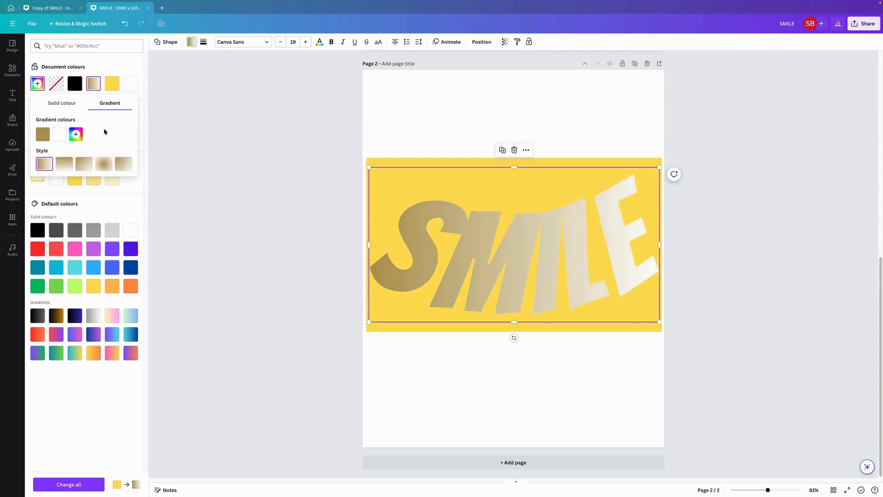
Add a third and a fourth colour to the shape's gradient, sampling the gold tones #B49A55 and #B39A54 from the design
left_click(77, 134)
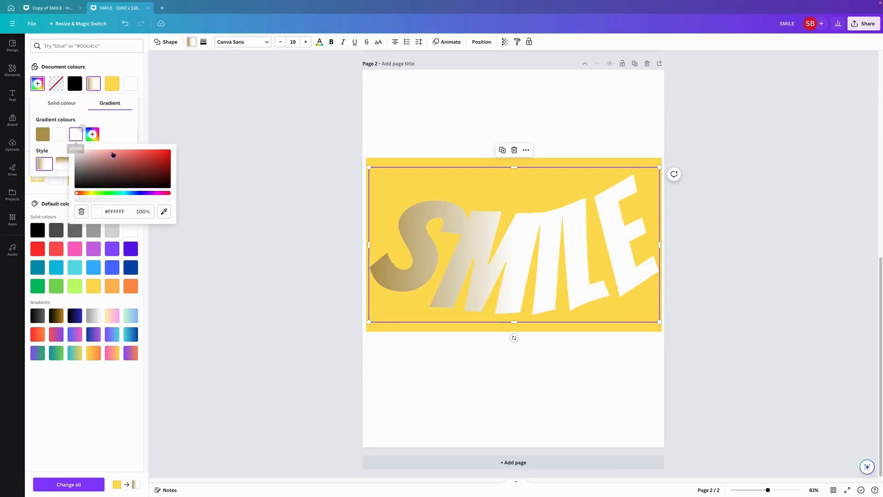
left_click(98, 138)
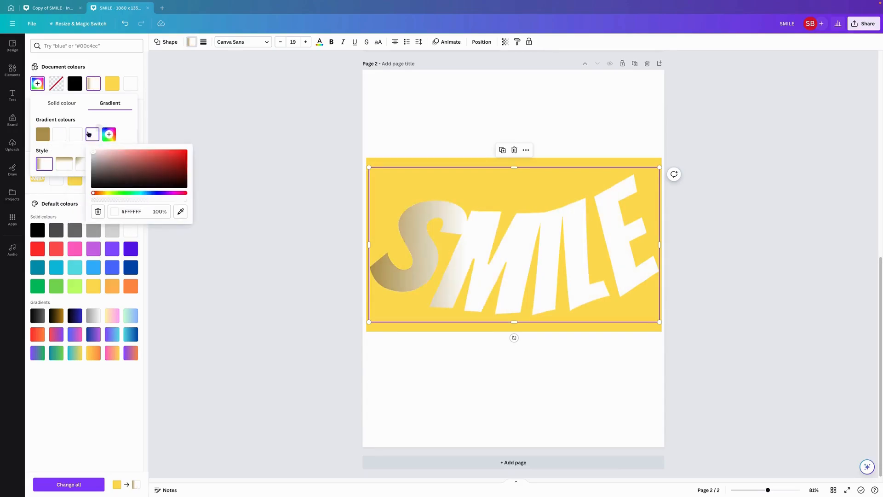
left_click(162, 211)
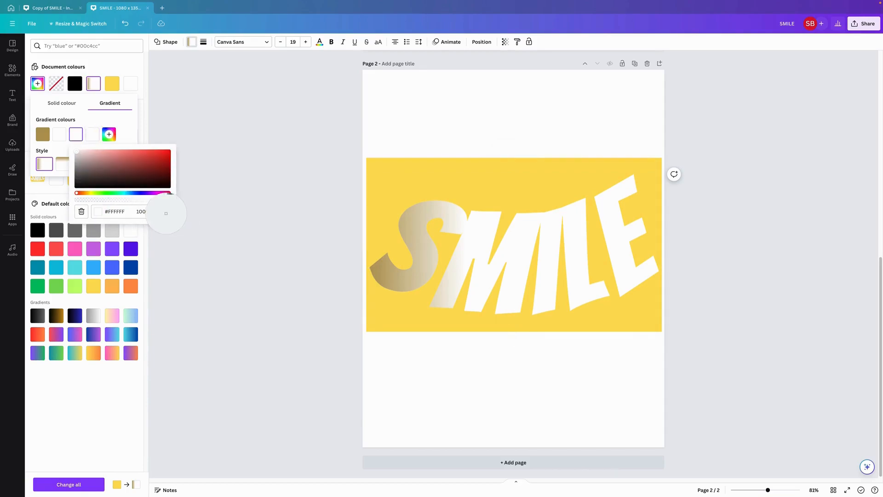
left_click(42, 136)
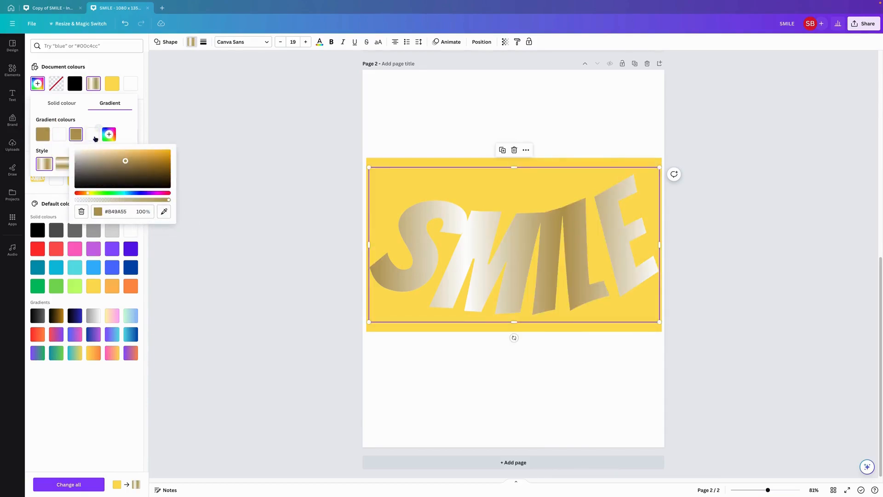
left_click(93, 136)
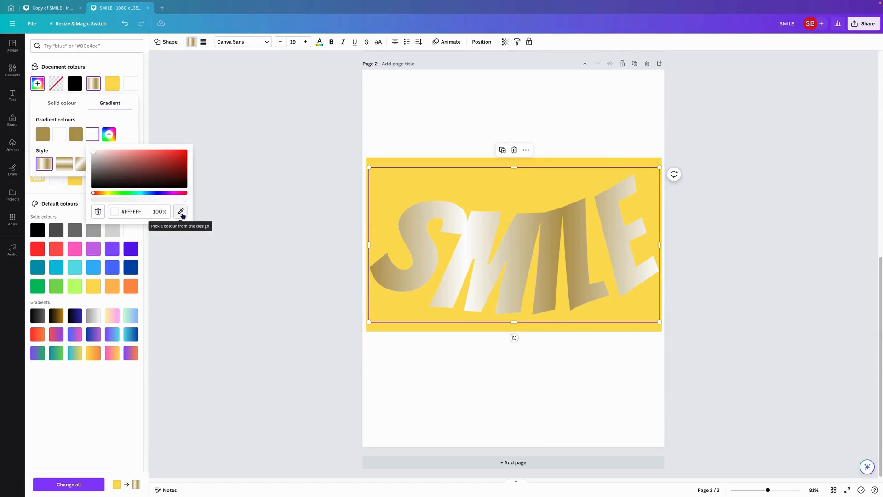
left_click(181, 211)
left_click(75, 136)
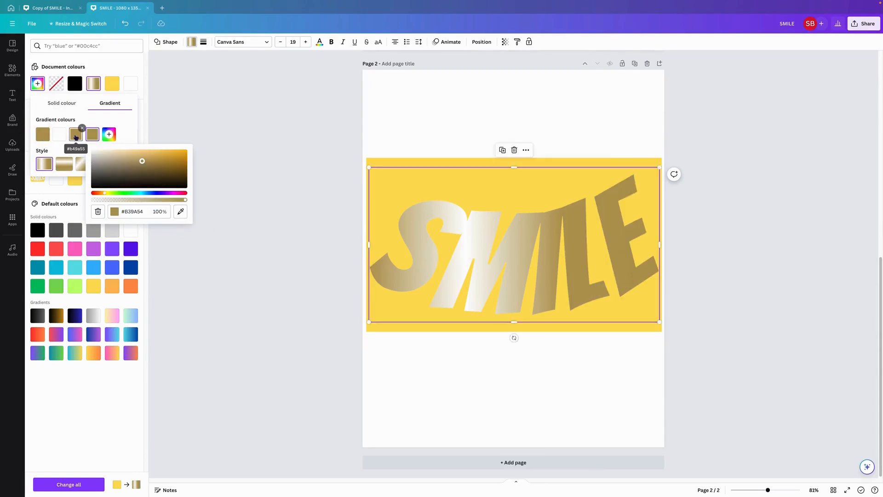
Add a fifth gradient colour in white and switch the gradient to the style running from top to bottom
left_click(108, 134)
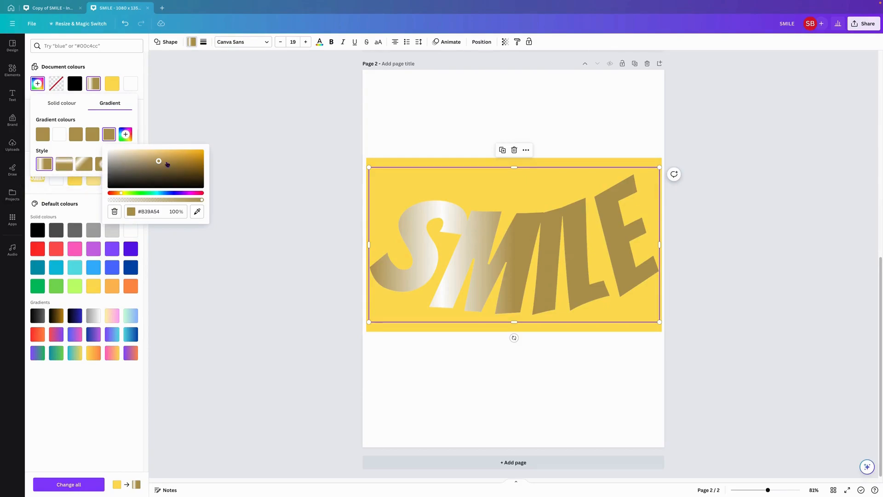
left_click_drag(160, 164, 99, 148)
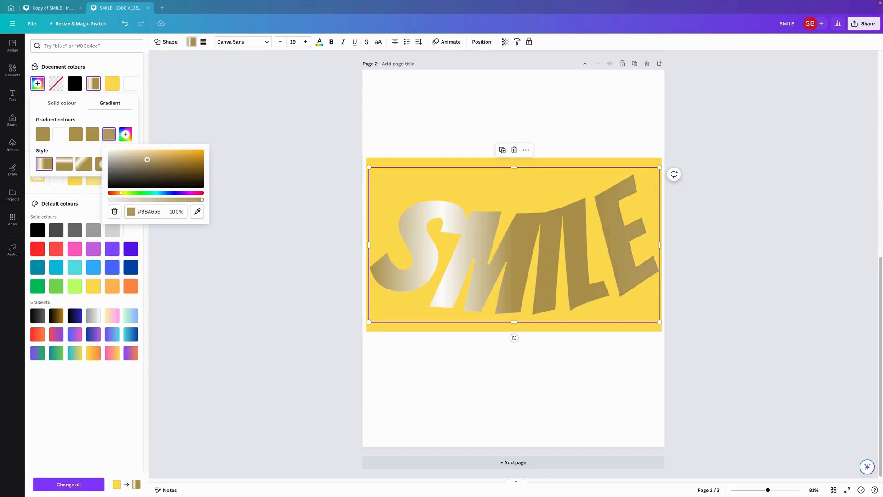
left_click(115, 121)
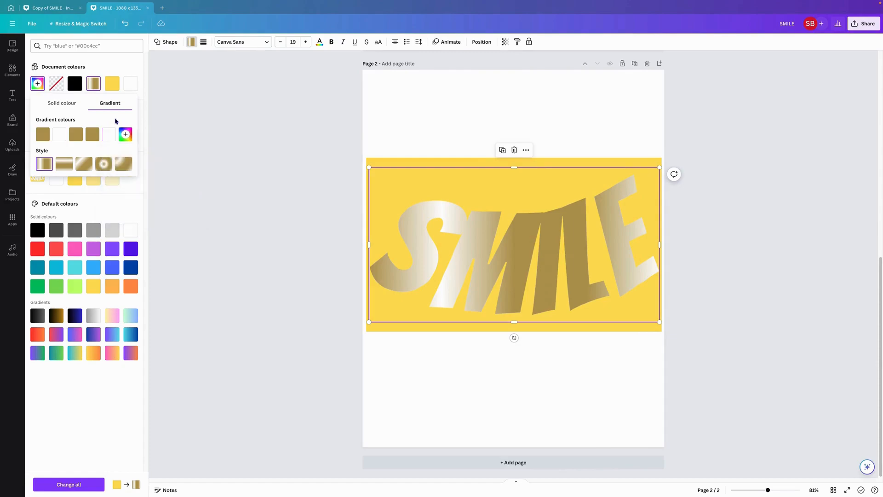
left_click(64, 166)
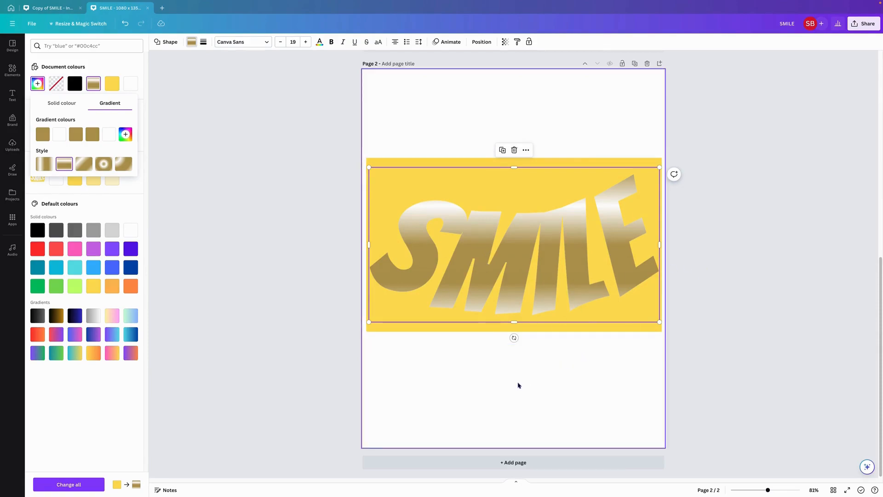
Try a yellow background colour on page 2 and change it back to white
left_click(543, 387)
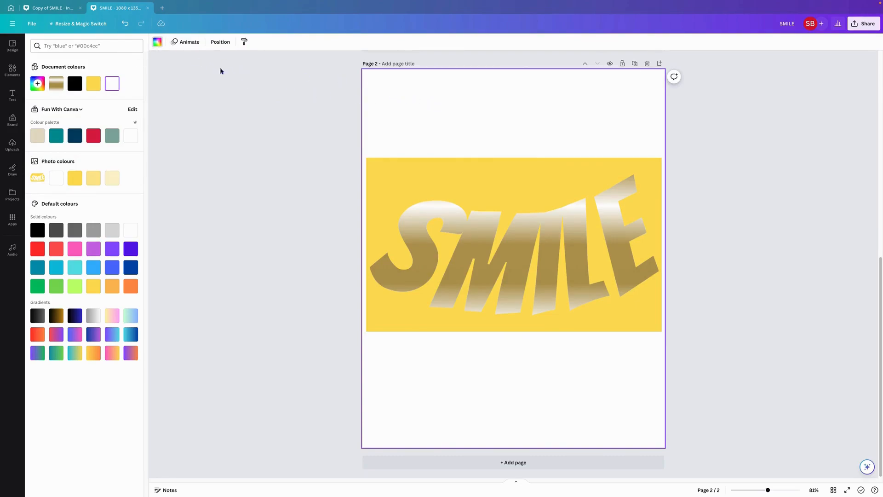
left_click(157, 43)
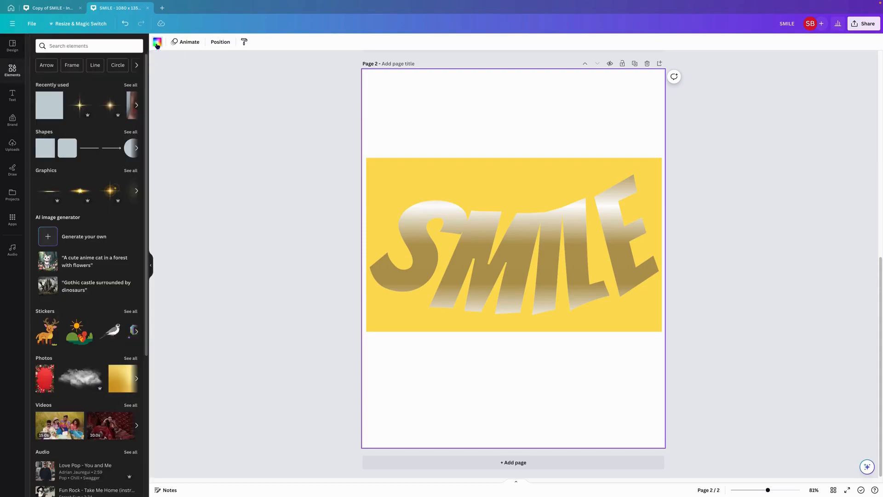
left_click(157, 42)
left_click(95, 290)
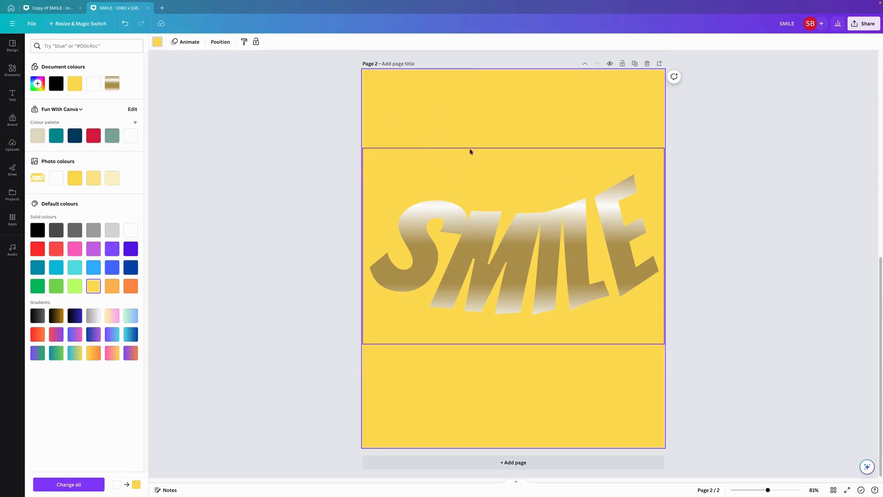
left_click(131, 136)
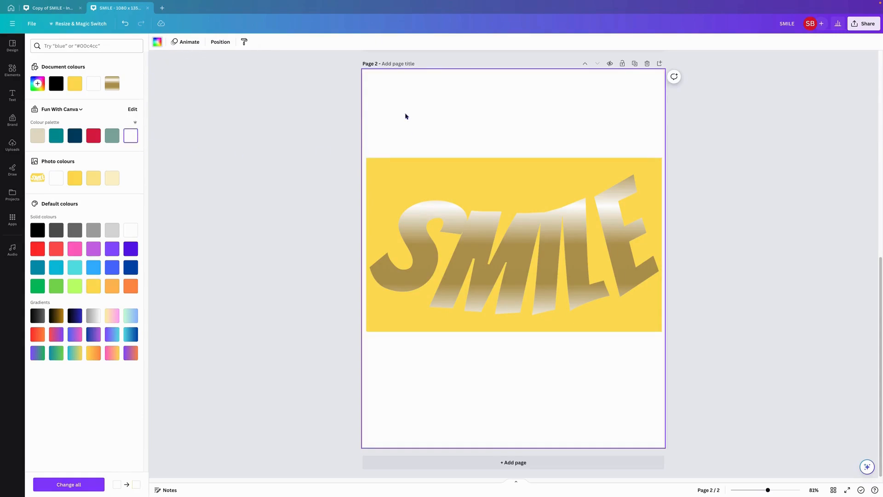
Add a yellow square shape and stretch it across the white area above the SMILE image
left_click(13, 70)
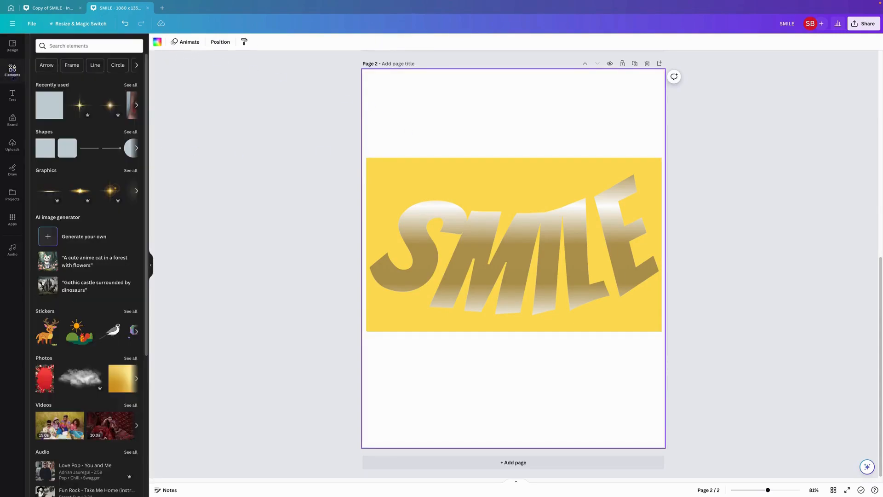
left_click(49, 104)
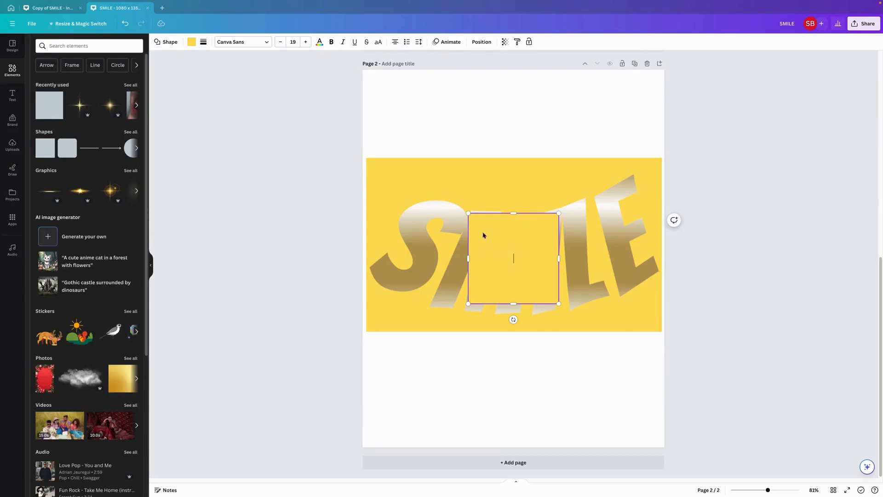
left_click_drag(483, 235, 347, 76)
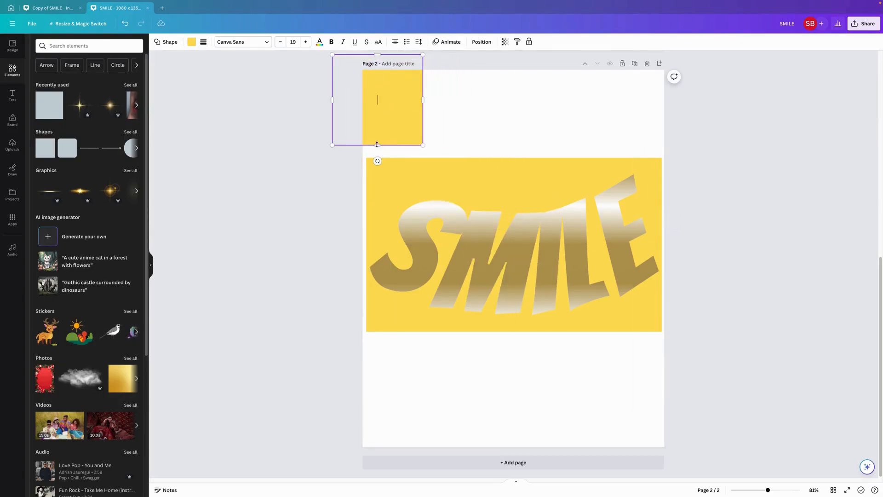
left_click_drag(377, 145, 377, 167)
left_click_drag(423, 111, 713, 151)
left_click(720, 178)
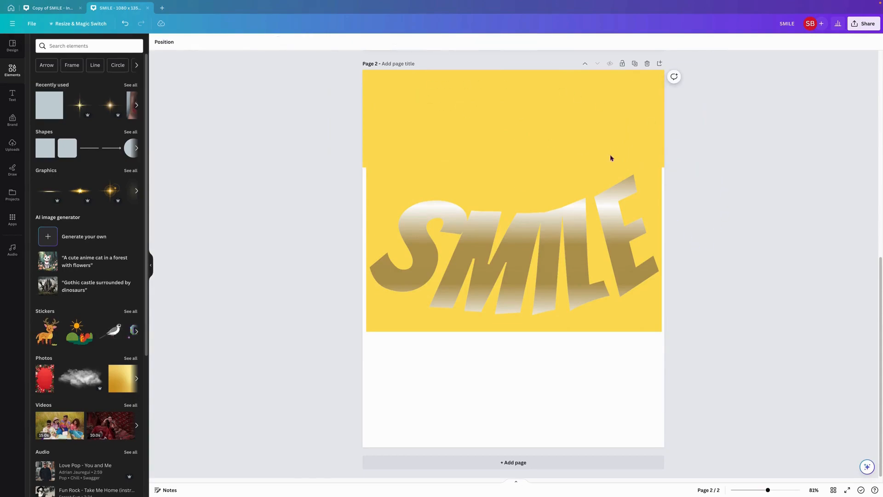
Copy the yellow rectangle to the area below the SMILE image and extend it past the page's lower edge
left_click(538, 104)
left_click_drag(518, 134, 516, 378)
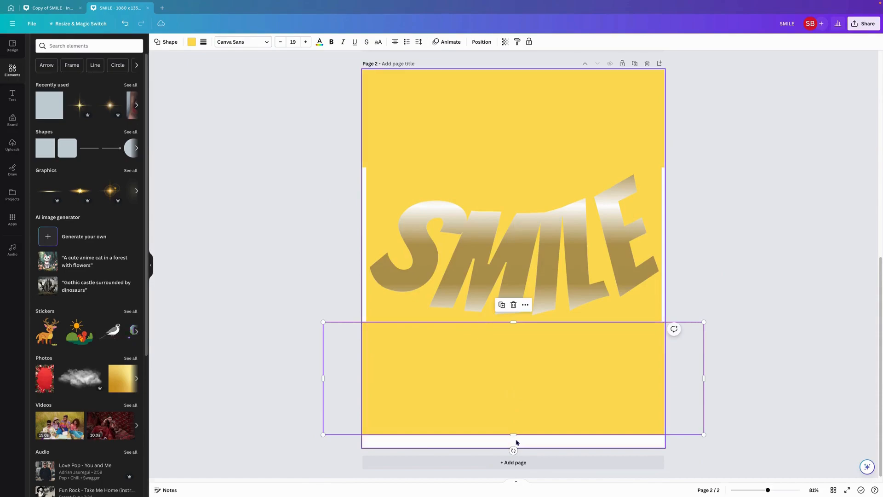
left_click_drag(514, 433, 513, 455)
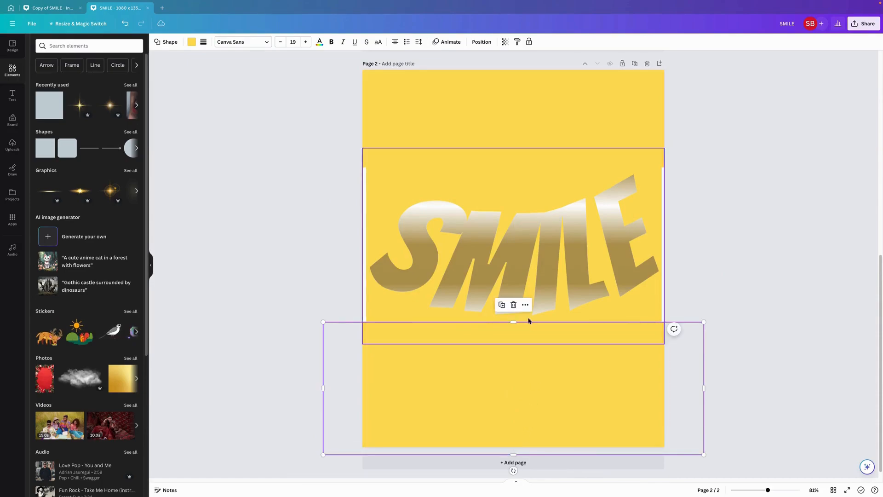
Duplicate the lower yellow rectangle and reshape the copy into a full-height narrow strip covering the white gap along the page's right edge
left_click(502, 305)
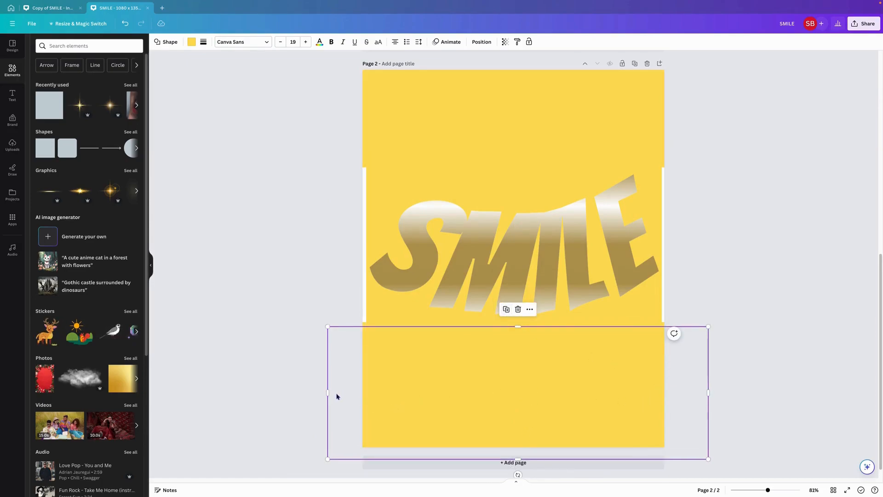
left_click_drag(328, 392, 652, 393)
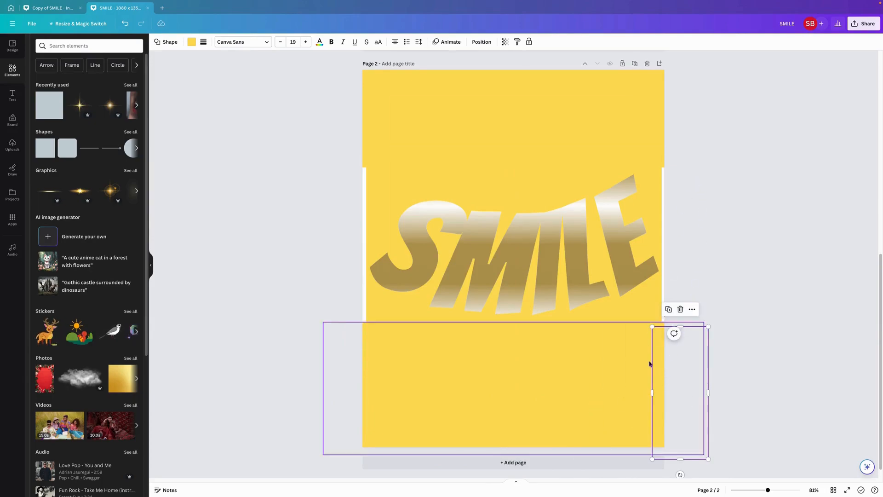
left_click_drag(680, 326, 681, 69)
left_click_drag(654, 265, 663, 264)
right_click(663, 265)
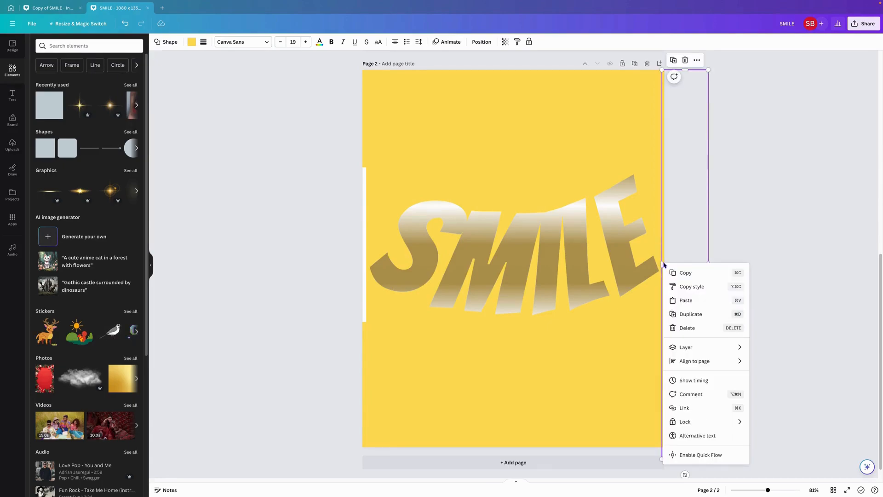
key("Escape")
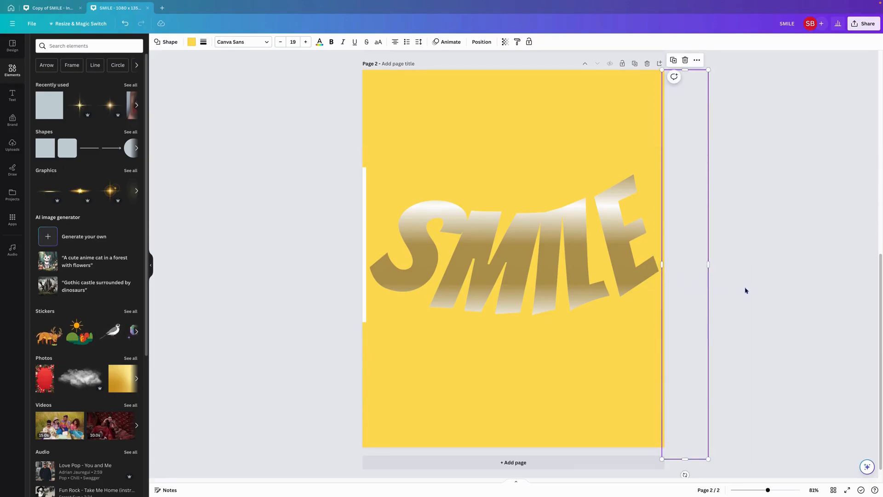
left_click(728, 288)
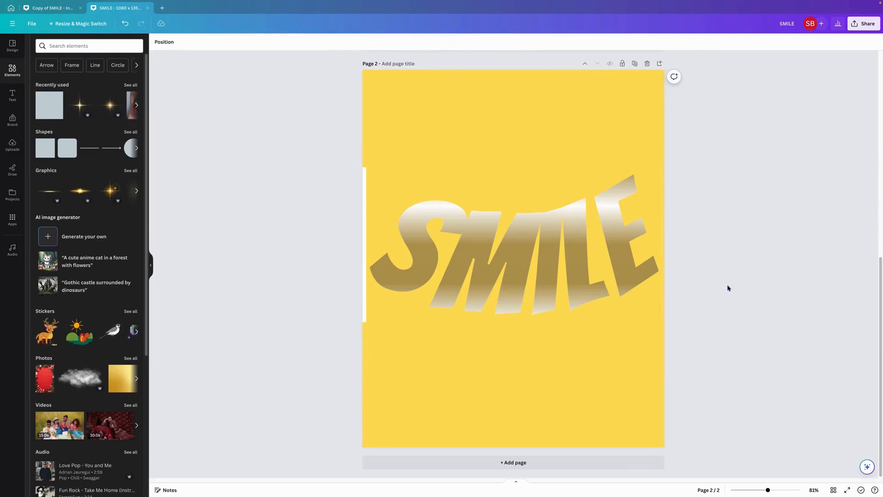
left_click(663, 288)
left_click_drag(661, 264, 661, 264)
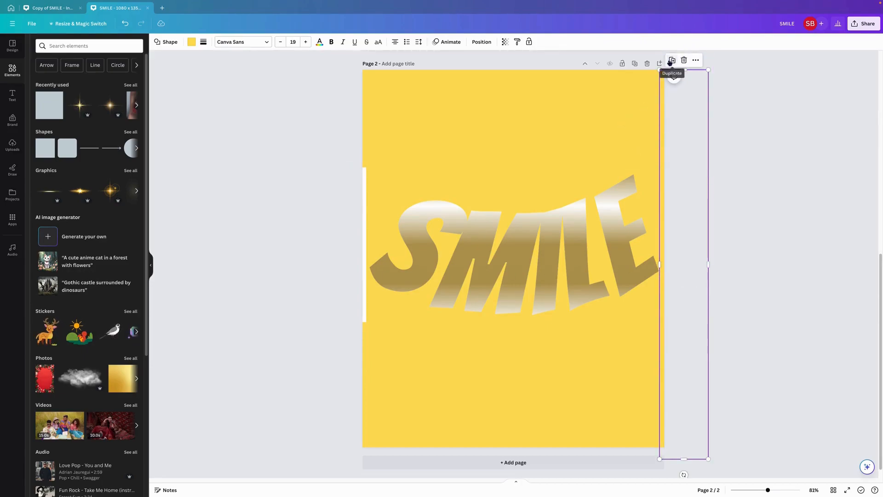
Duplicate the narrow yellow strip and place the copy over the white gap along the page's left edge
left_click_drag(688, 205, 342, 193)
key("ctrl+z")
key("ctrl+z")
key("ctrl+z")
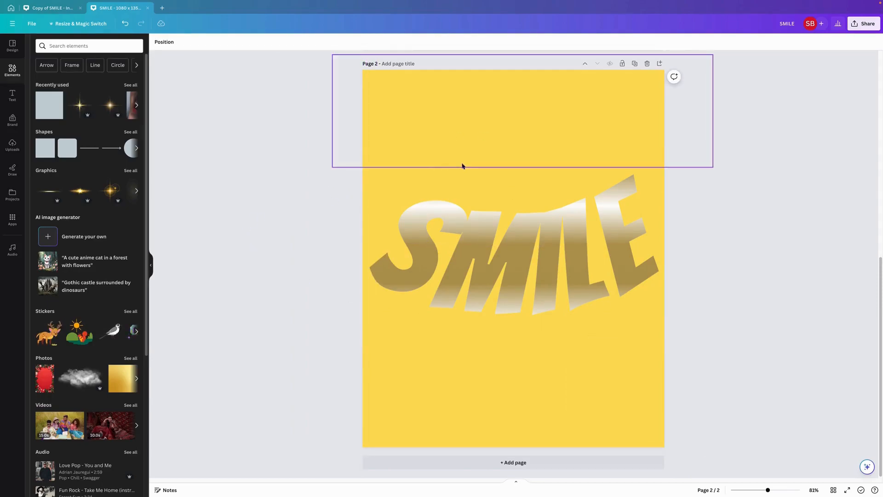
key("Escape")
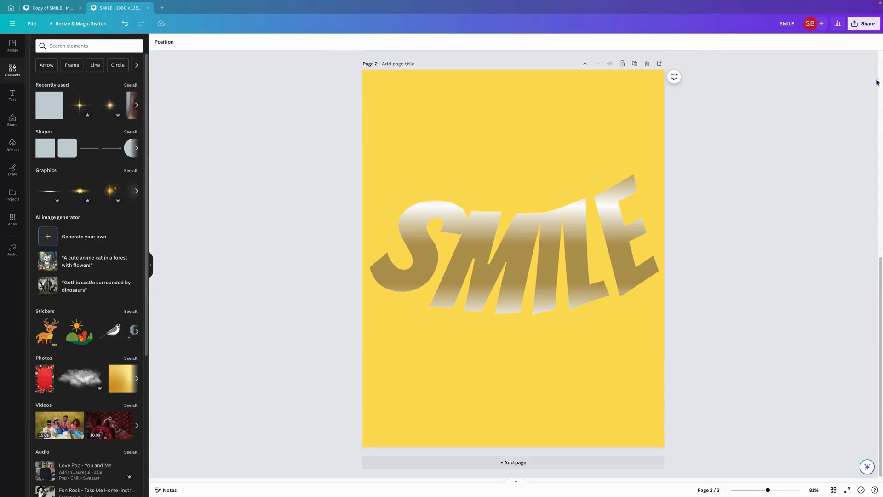
Set up a PNG download of the design with only page 2 selected
left_click(864, 24)
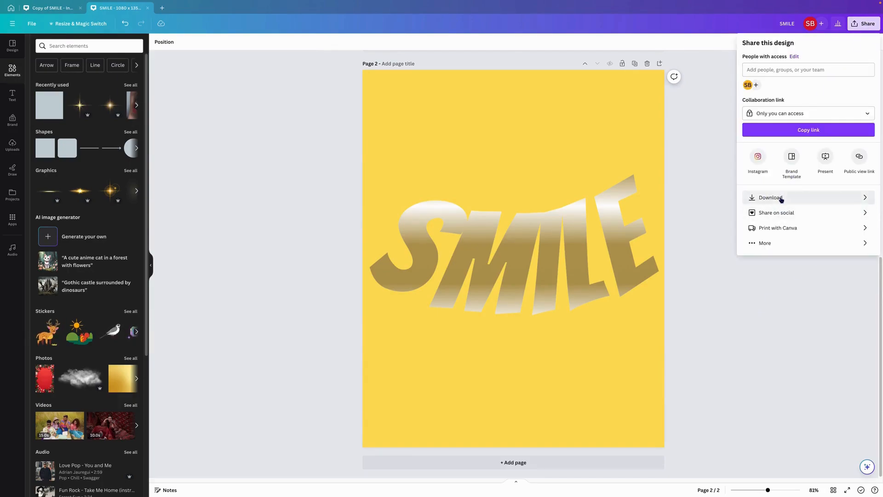
left_click(780, 198)
left_click(771, 151)
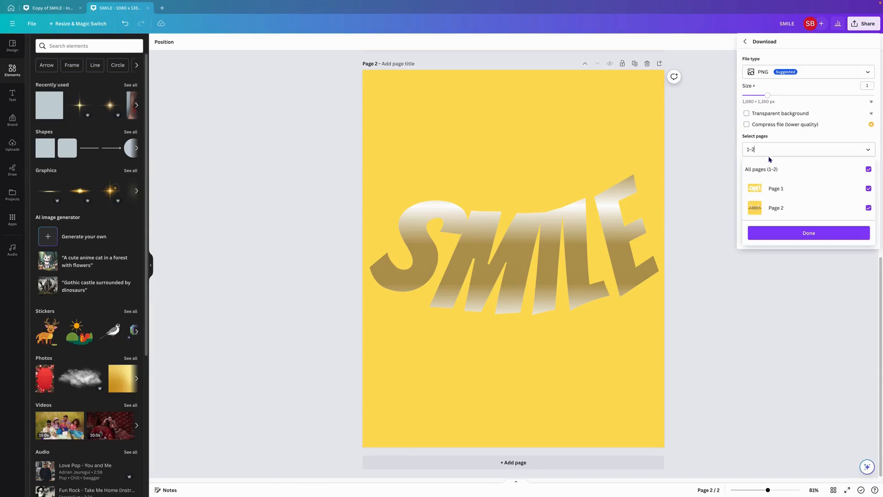
left_click(755, 169)
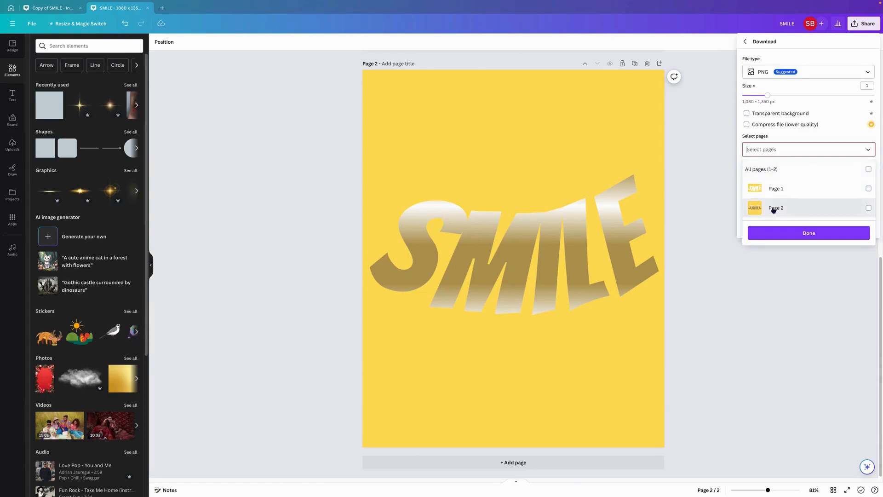
left_click(809, 238)
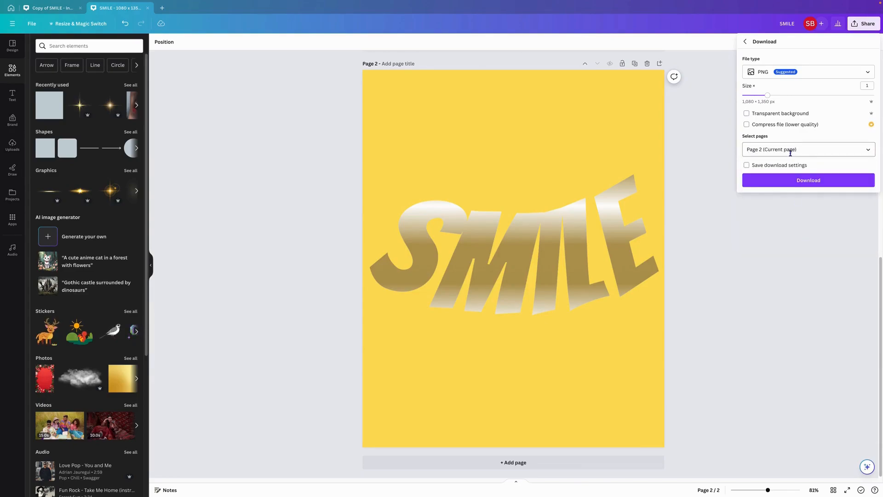
Download the page and save it as SMILE2.png in the Smile with Shadow effect folder
left_click(805, 180)
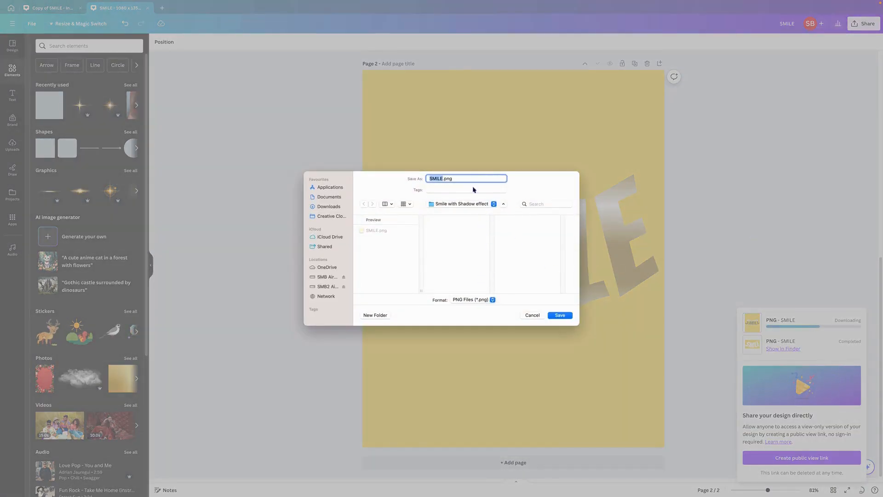
left_click(443, 179)
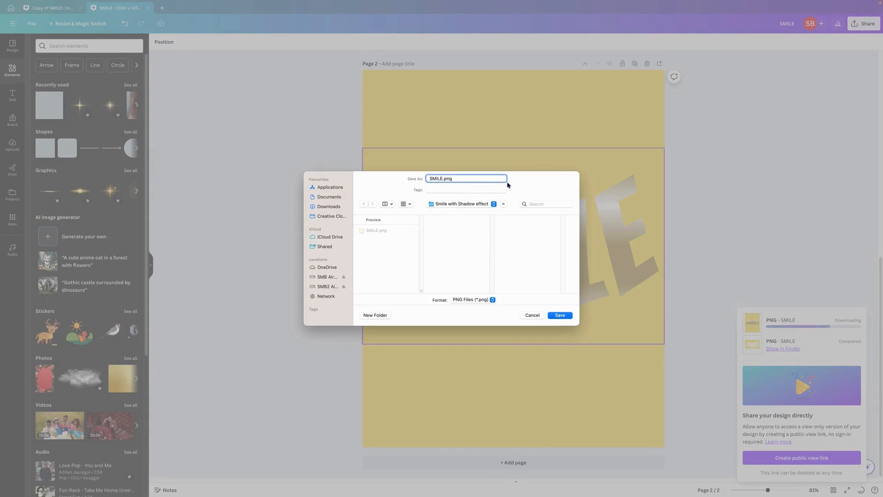
type("2")
left_click(557, 317)
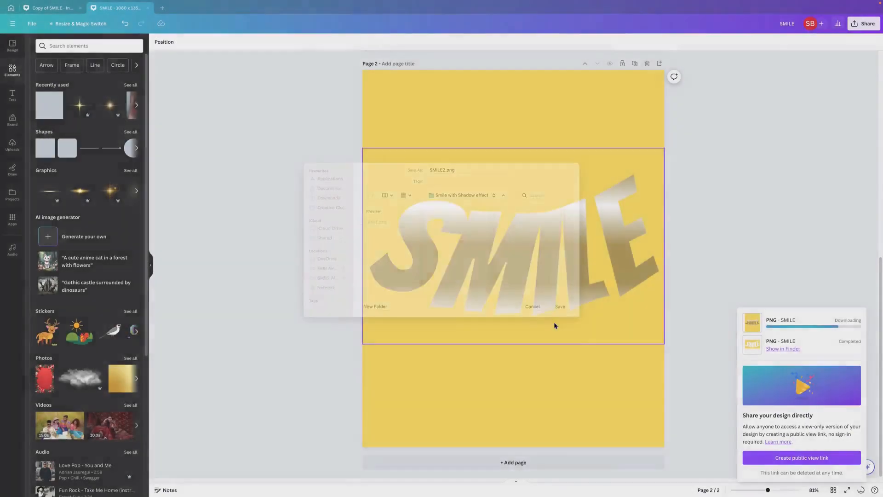
Add a third page, upload SMILE2.png from the Smile with Shadow effect folder and place it on the new page
left_click(466, 464)
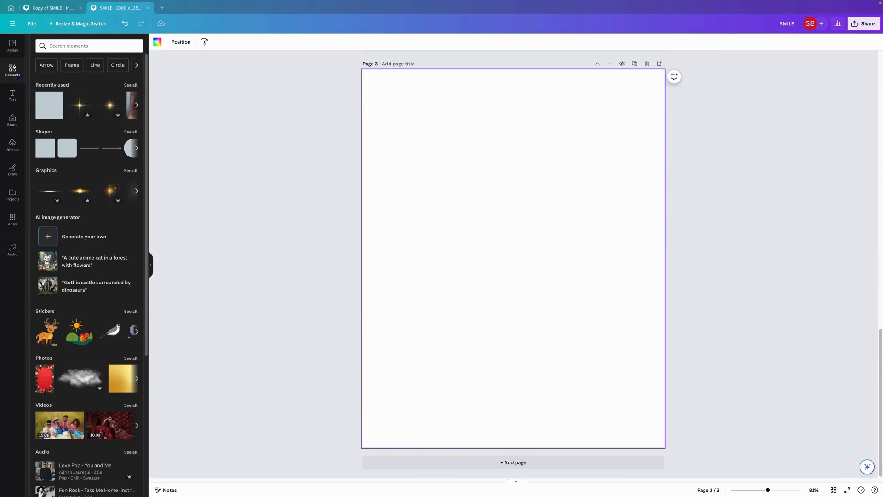
left_click(12, 145)
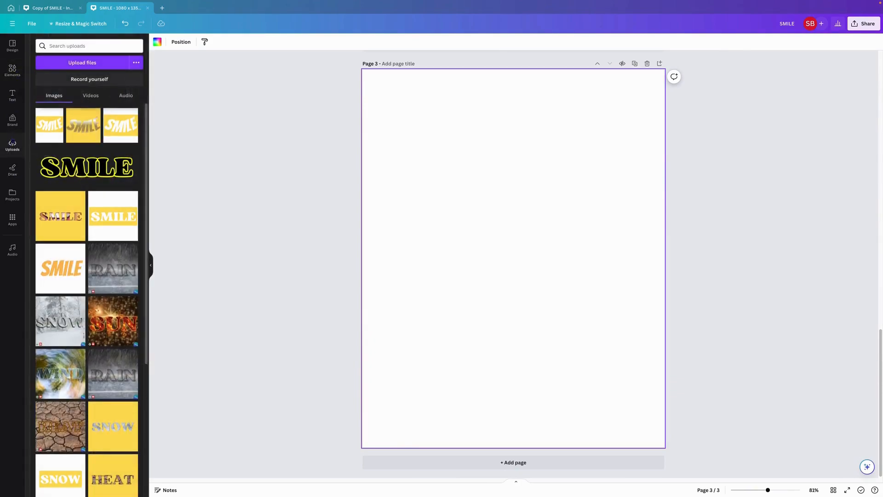
left_click(71, 63)
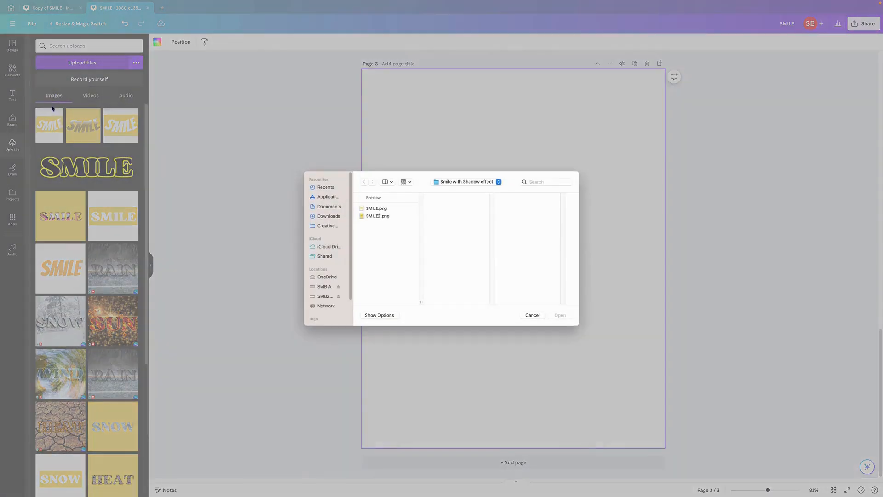
left_click(377, 216)
left_click(560, 315)
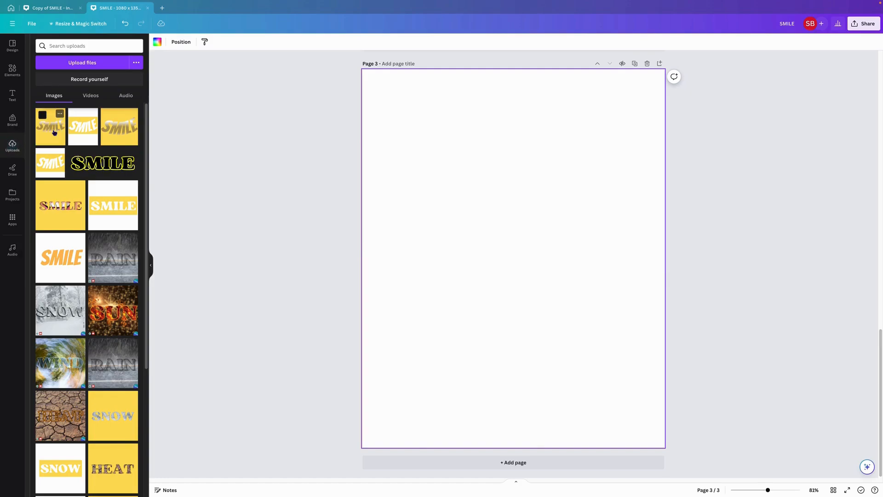
left_click(54, 133)
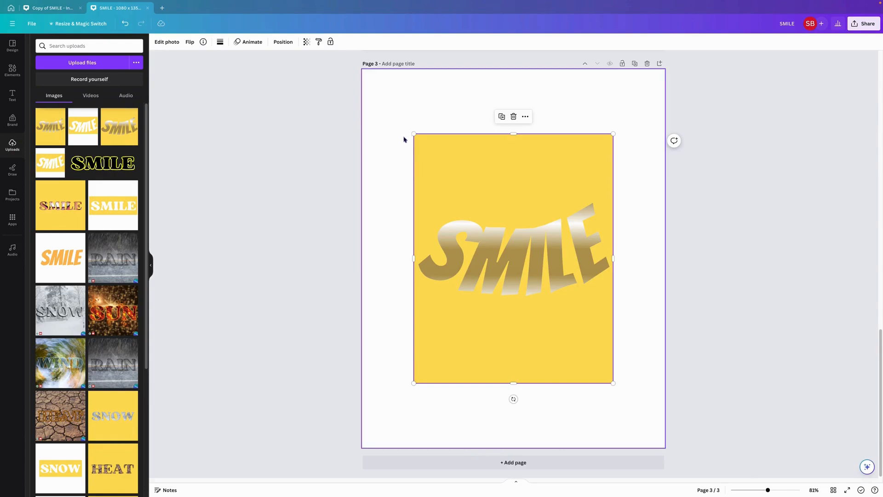
Remove the background from the SMILE image and crop the empty areas above and below the letters
left_click(167, 41)
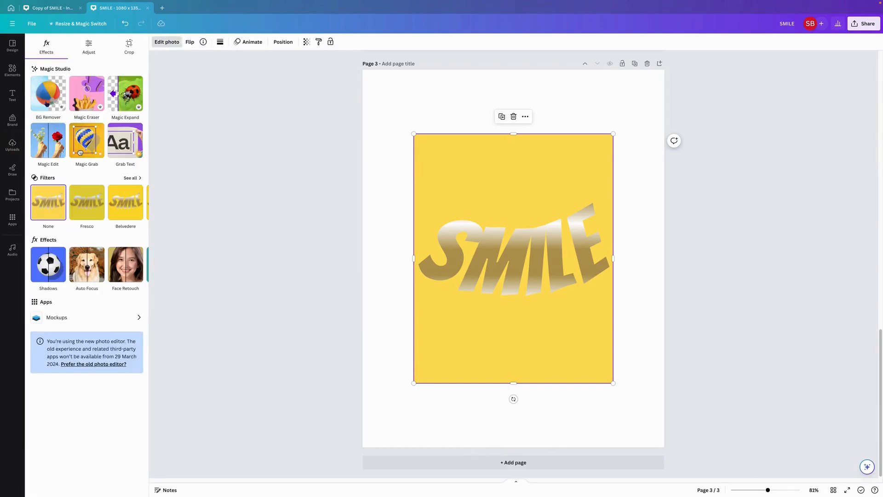
left_click(48, 93)
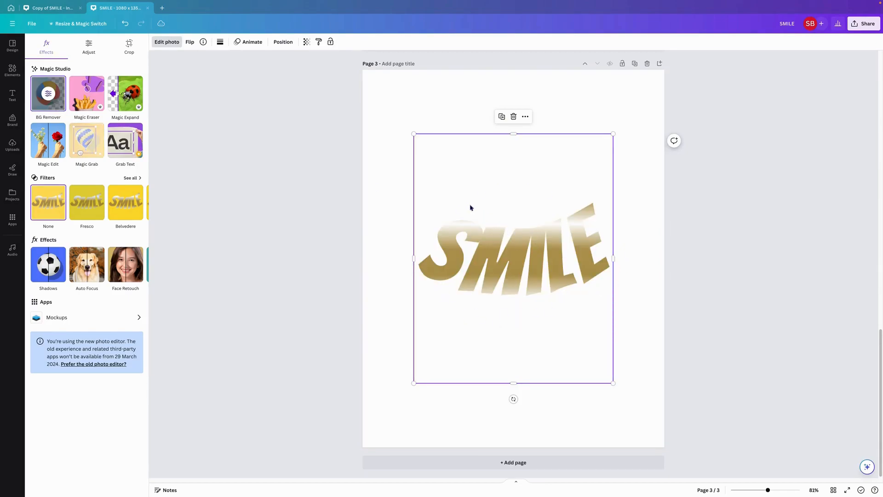
left_click_drag(515, 136, 514, 197)
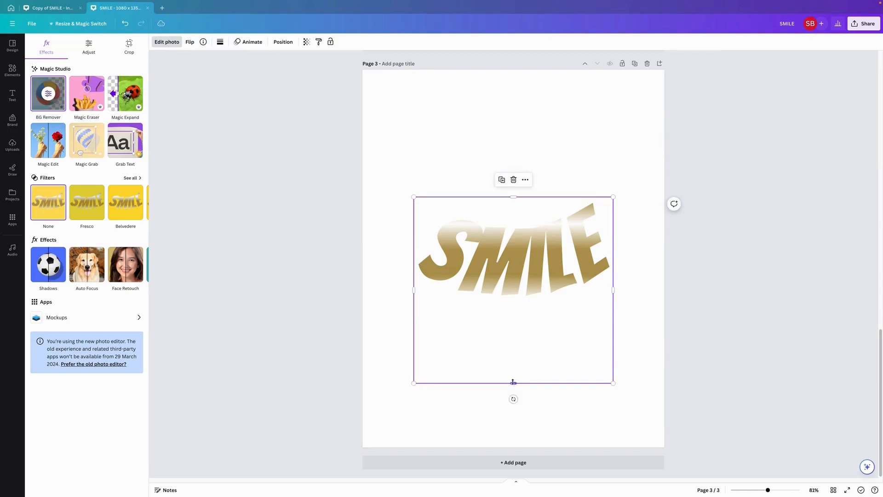
left_click_drag(513, 383, 519, 300)
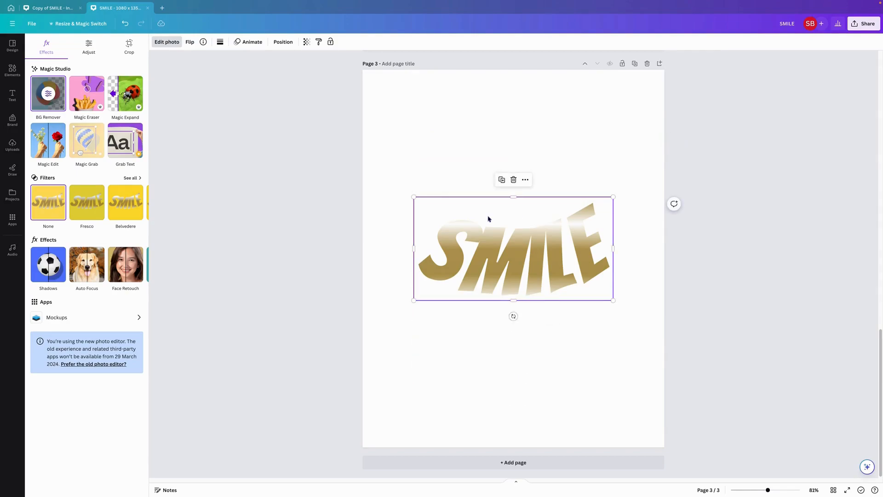
Enlarge the SMILE lettering to the full page width and make the page background black
left_click_drag(414, 197, 366, 157)
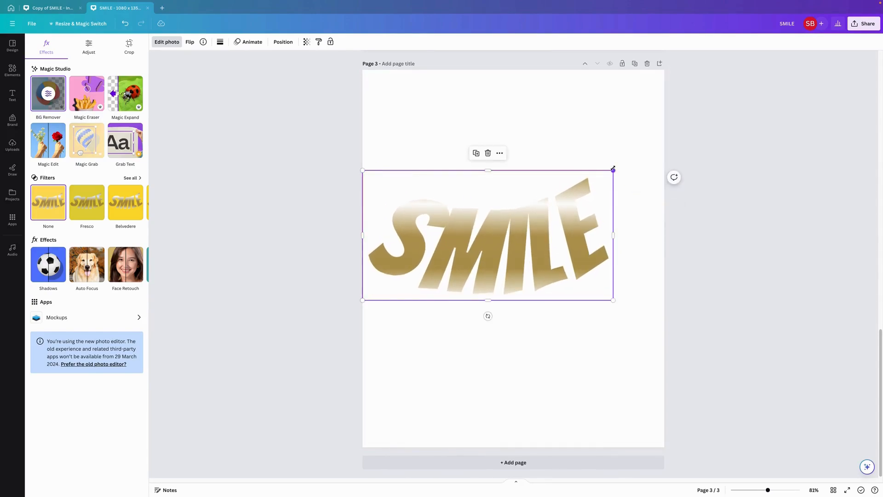
left_click_drag(614, 170, 670, 151)
left_click(577, 378)
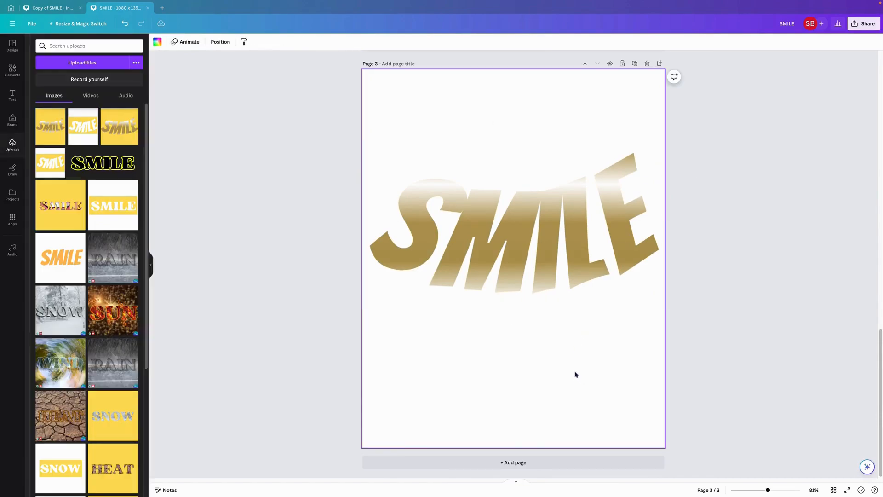
left_click(158, 42)
left_click(56, 84)
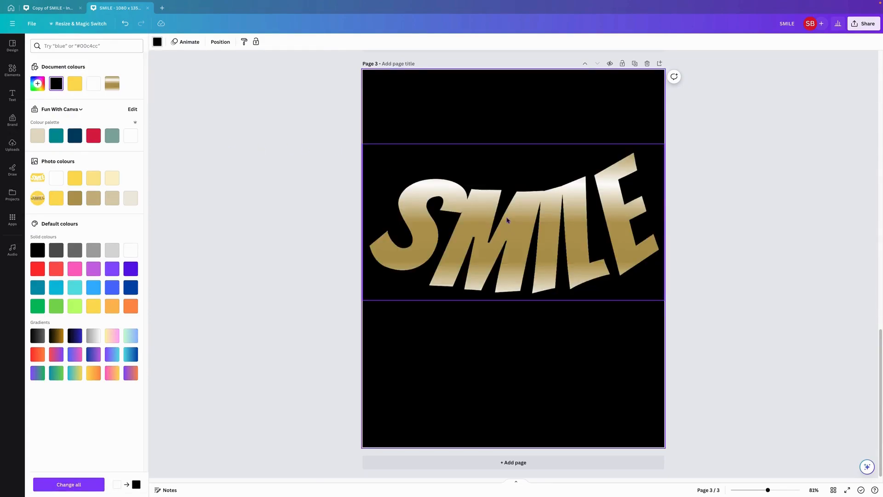
Duplicate the SMILE lettering and move the copy down, partly beyond the page's lower edge, as a spare
left_click(514, 245)
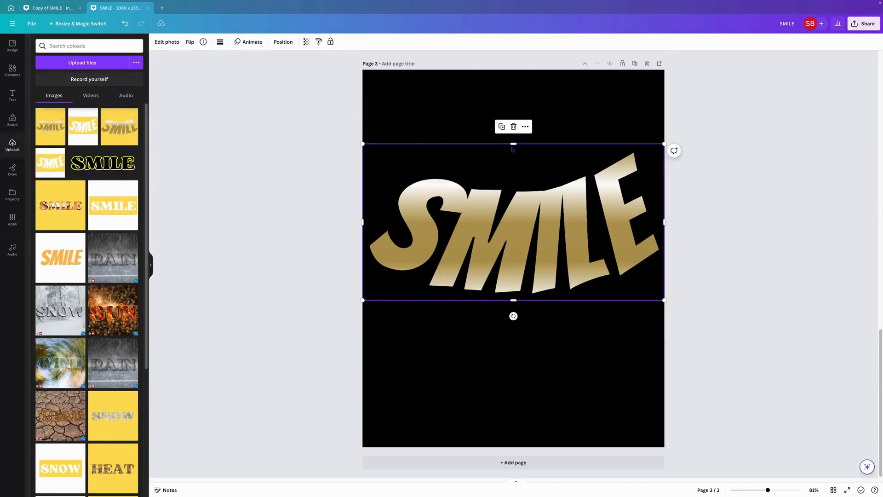
left_click(501, 128)
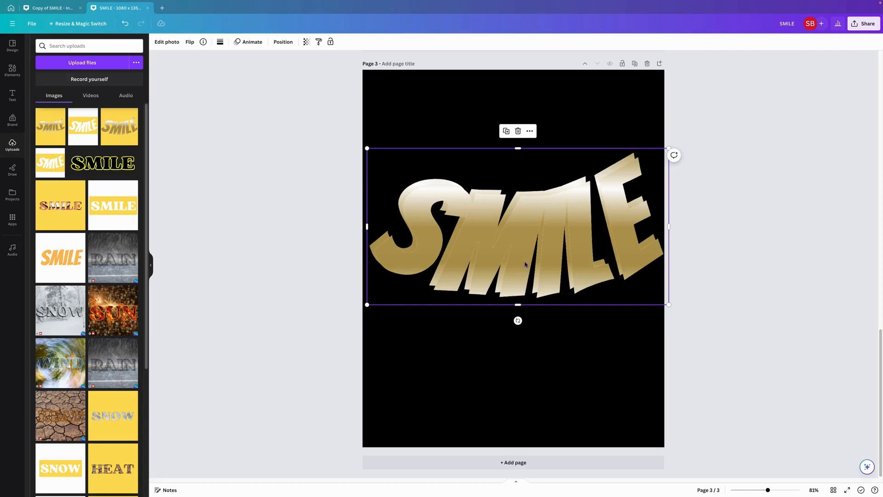
left_click_drag(526, 265, 528, 421)
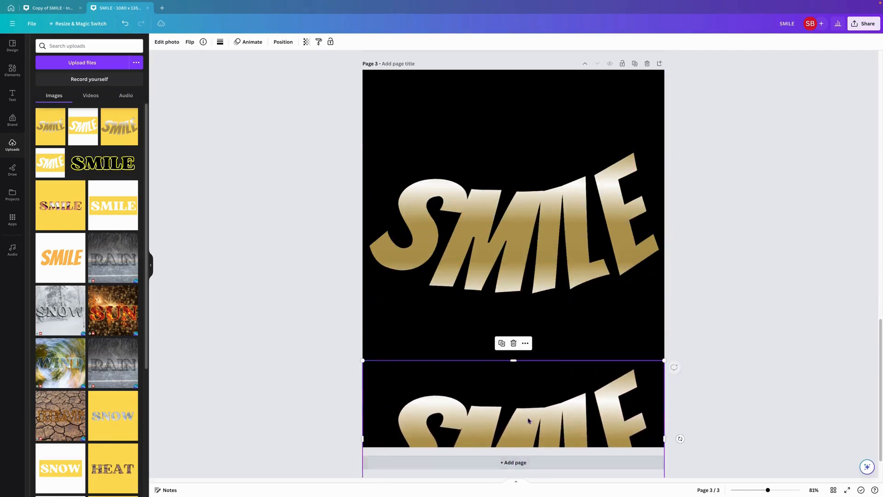
Duplicate the upper SMILE lettering again and align the copy exactly over the original
left_click(512, 256)
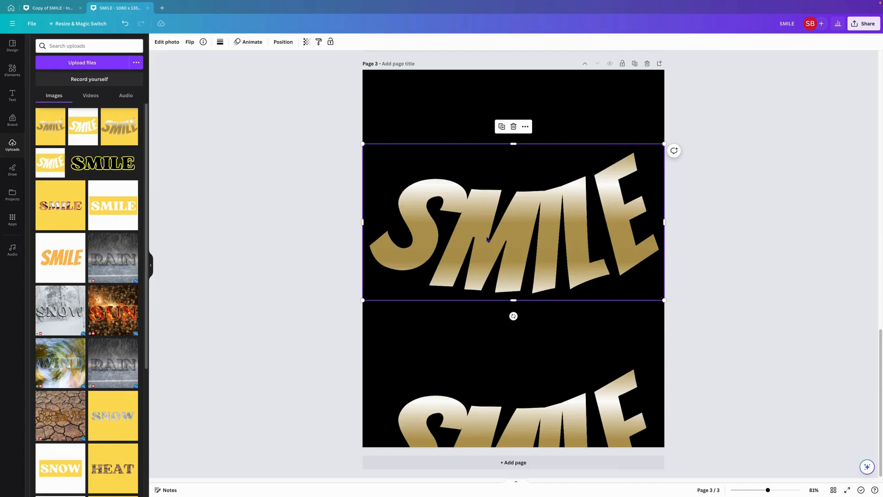
key("ctrl+d")
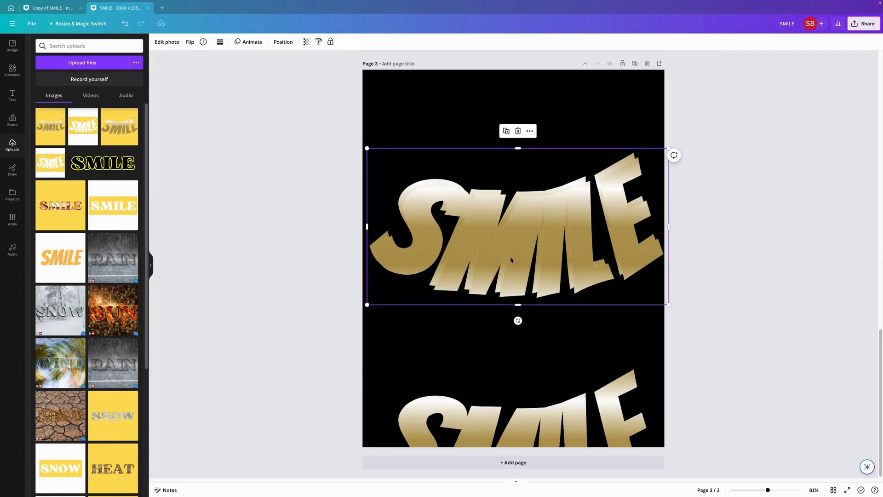
left_click_drag(488, 240, 504, 251)
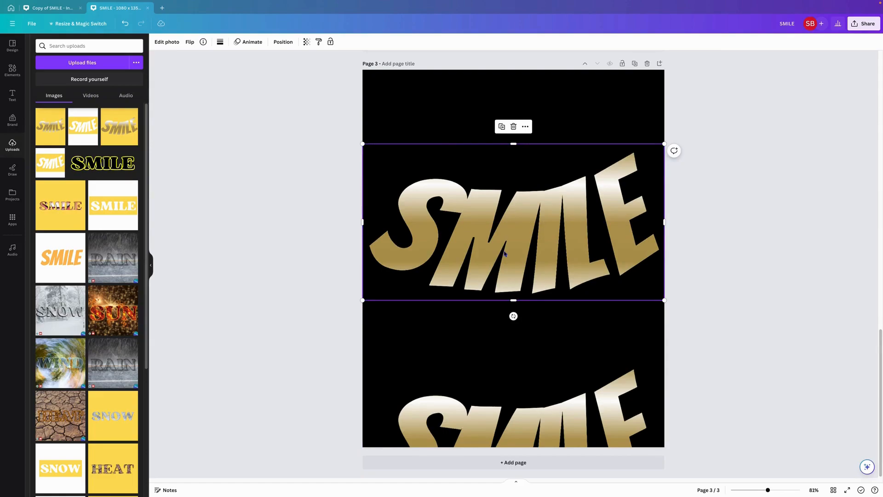
left_click_drag(504, 253, 505, 253)
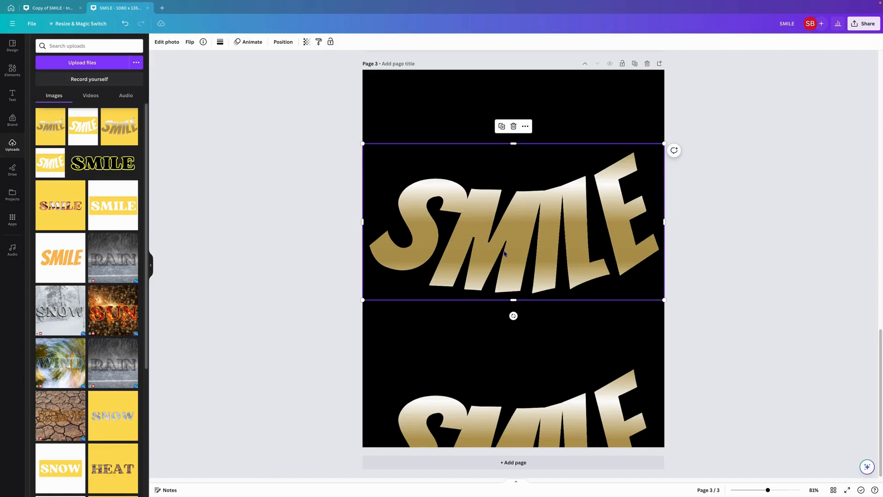
Build depth by stacking further duplicates of the upper lettering, each nudged one increment higher than the one beneath
key("Up")
key("Up")
key("Up")
key("Up")
key("Up")
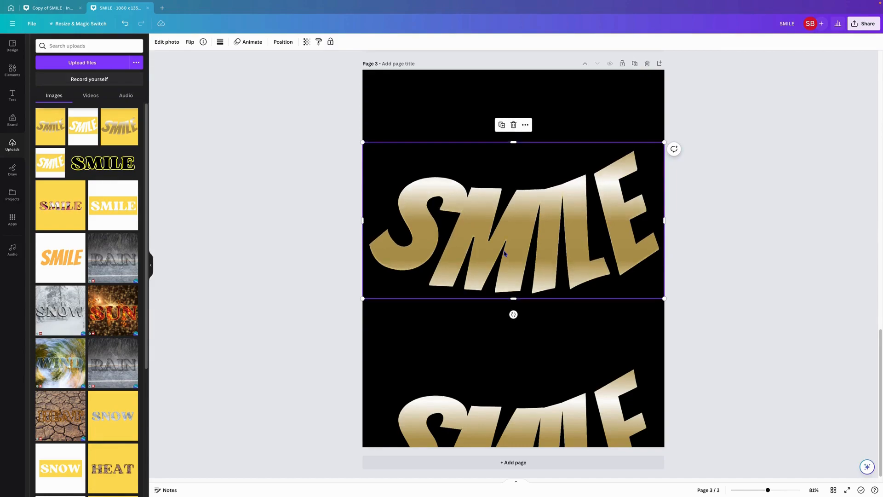
key("Up")
key("Up")
key("Up")
key("Up")
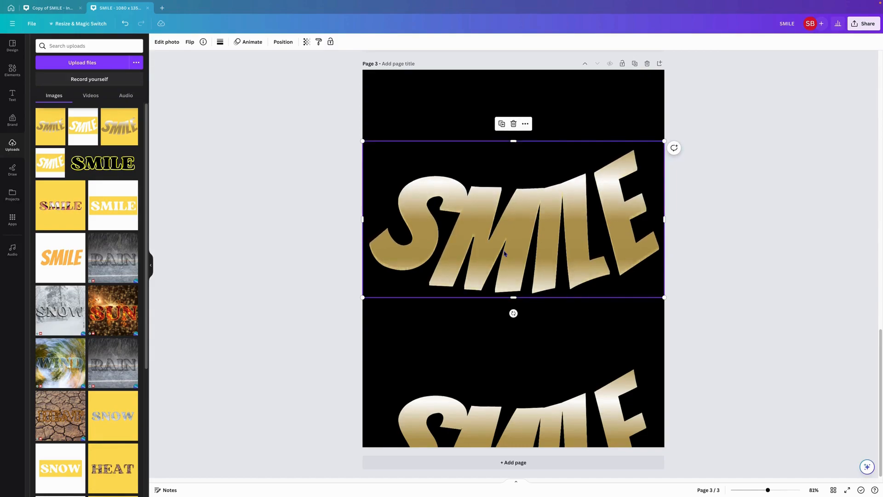
key("Up")
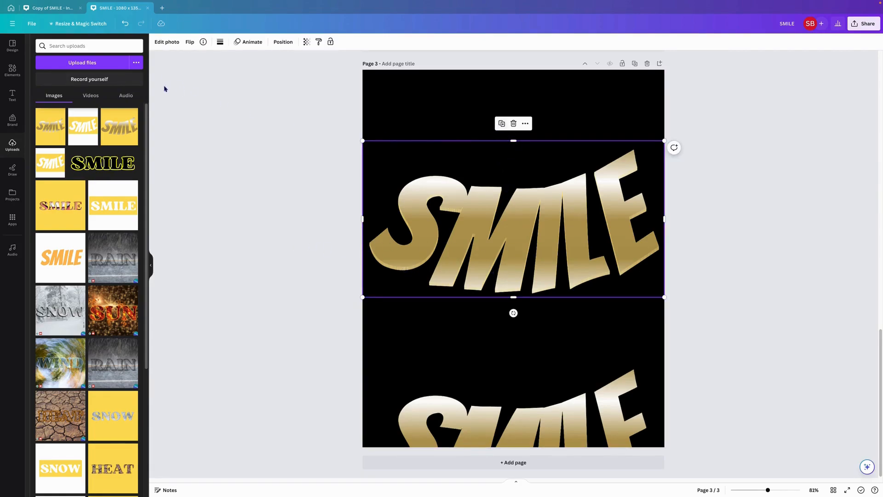
Show the page's layer list to examine the stacked lettering copies
right_click(464, 206)
mouse_move(491, 289)
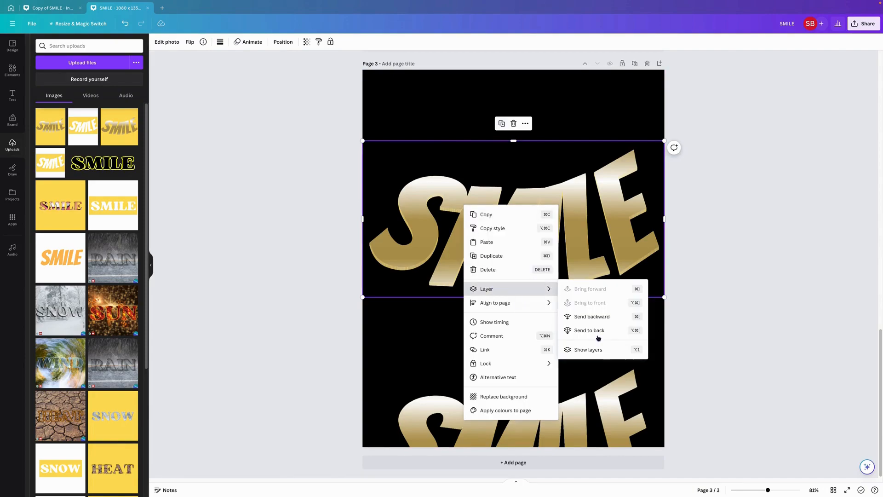
left_click(594, 355)
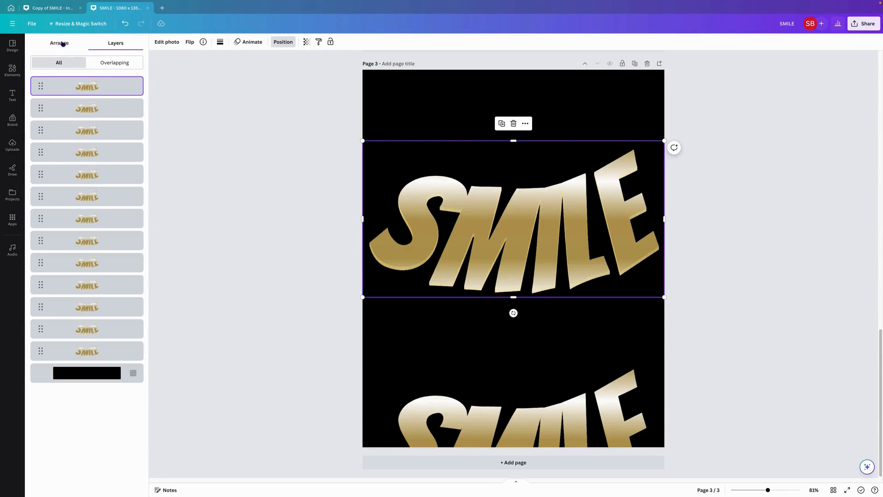
Apply an Outline shadow to the topmost lettering copy with colour #FFFFFF and size 8
left_click(172, 42)
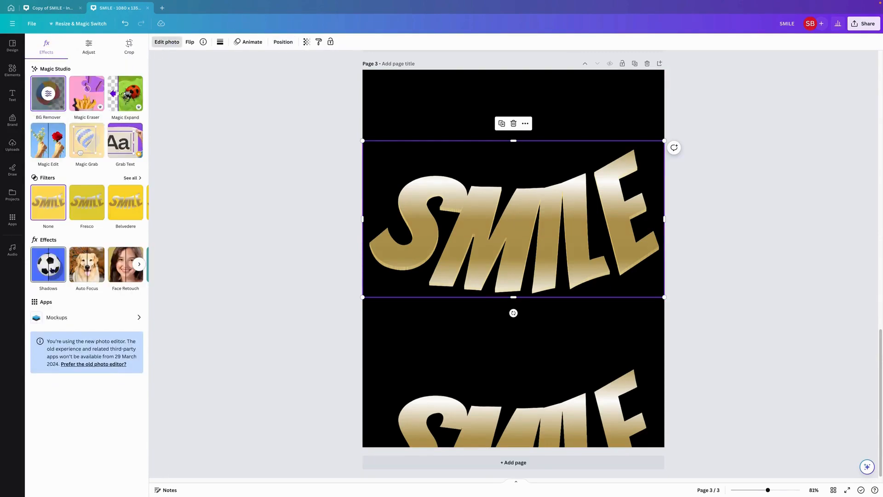
left_click(52, 269)
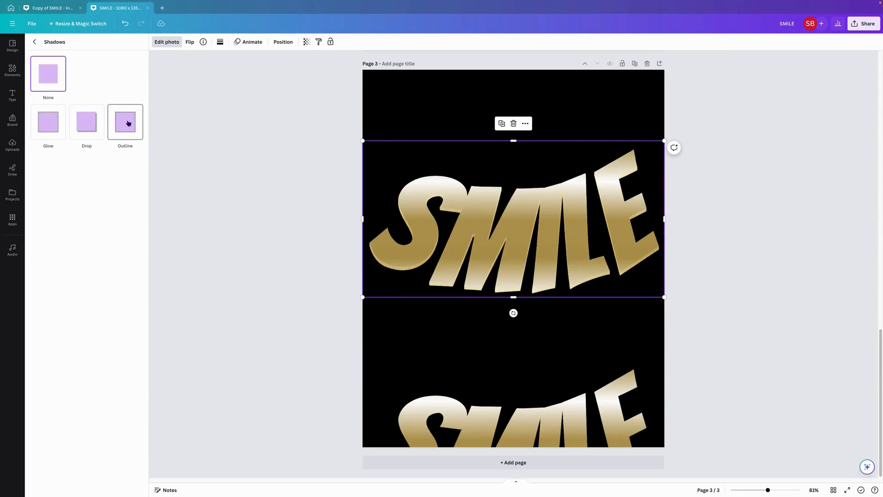
left_click(128, 123)
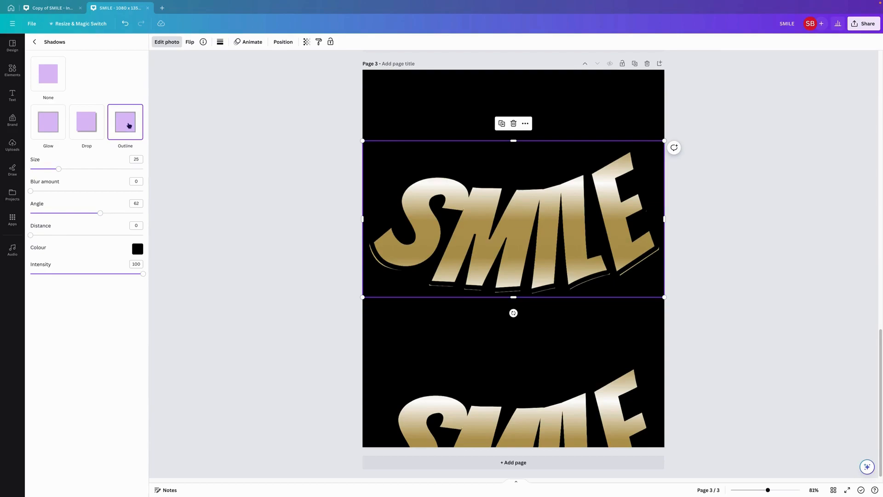
left_click(137, 248)
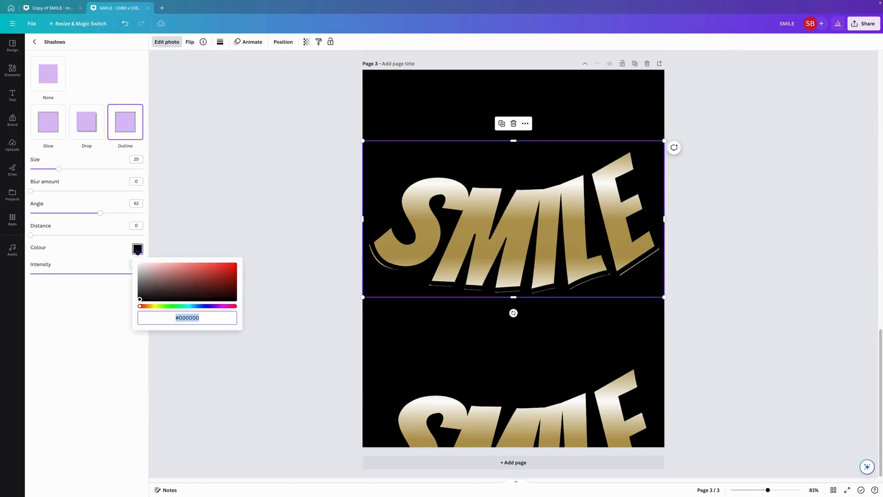
type("ffffff")
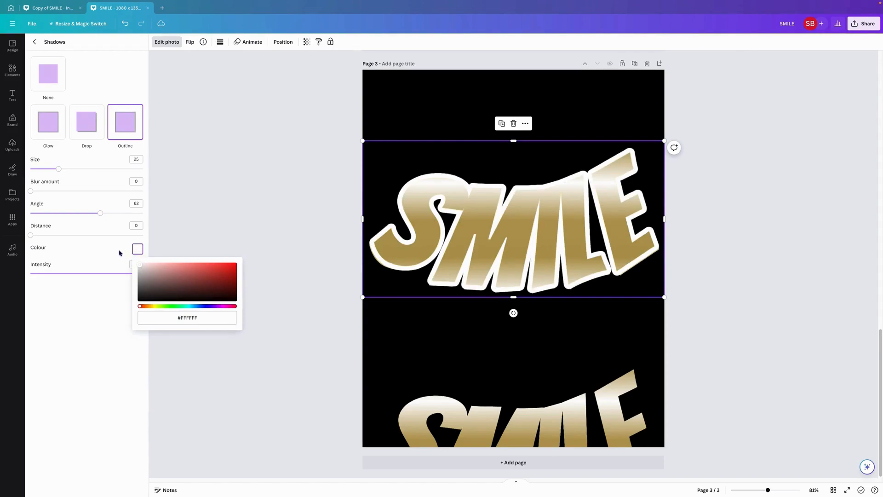
left_click_drag(59, 171, 41, 173)
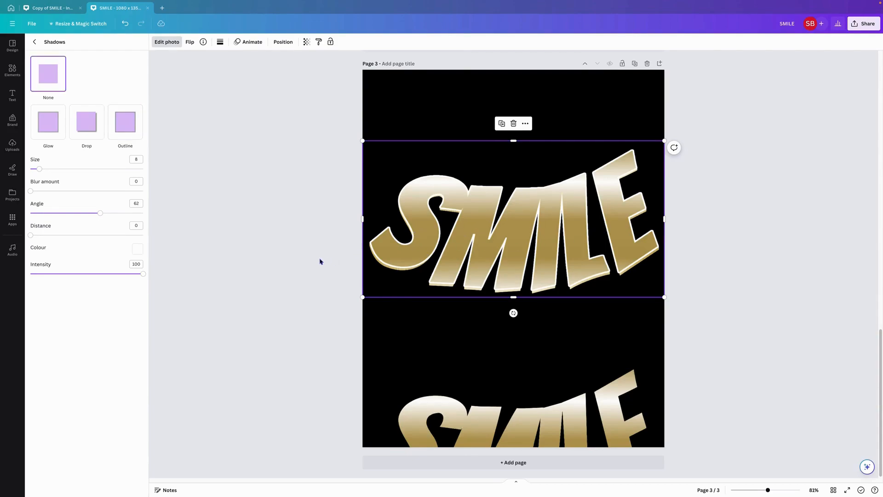
Select all the stacked upper lettering copies and group them
left_click_drag(323, 217, 543, 254)
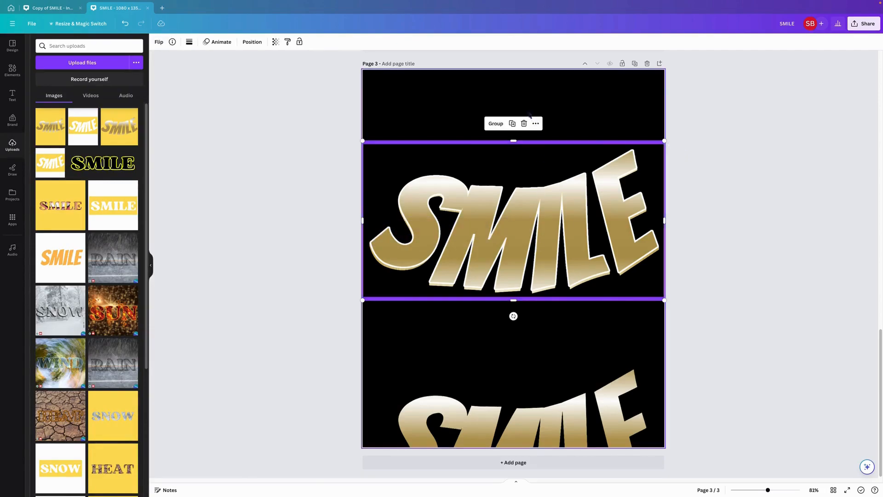
left_click(496, 127)
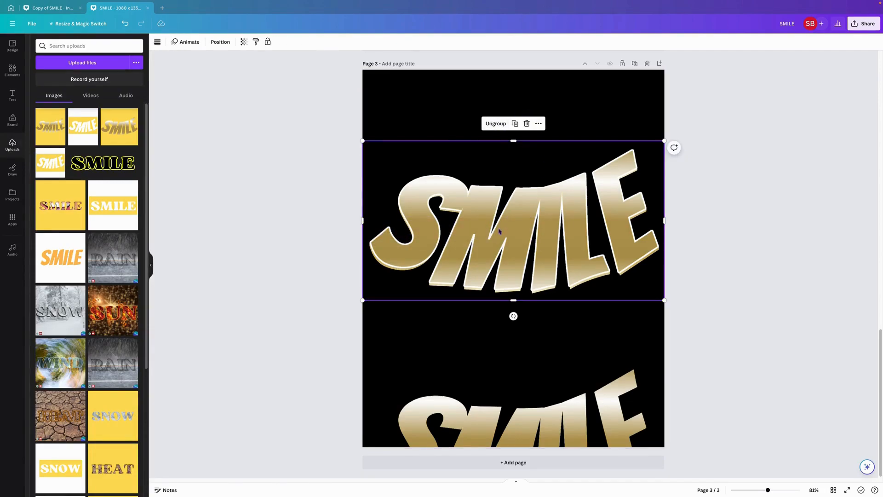
Move the grouped lettering partly beyond the page's upper edge and the spare plain lettering up to mid-page
left_click(513, 421)
left_click_drag(513, 421, 515, 355)
left_click(523, 238)
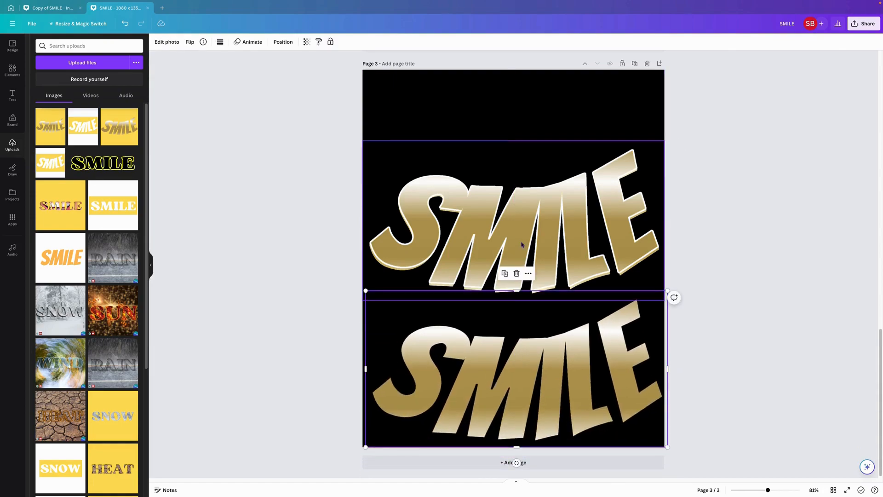
left_click_drag(523, 238, 523, 128)
left_click(552, 416)
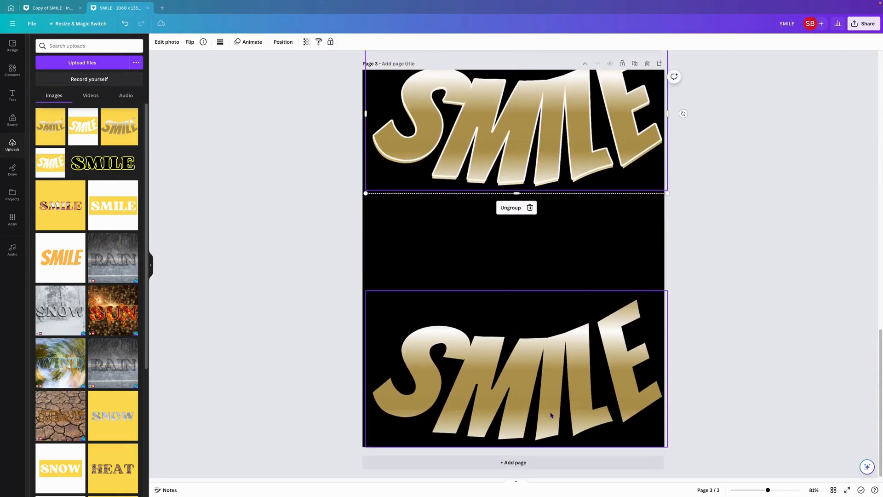
left_click_drag(552, 416, 553, 291)
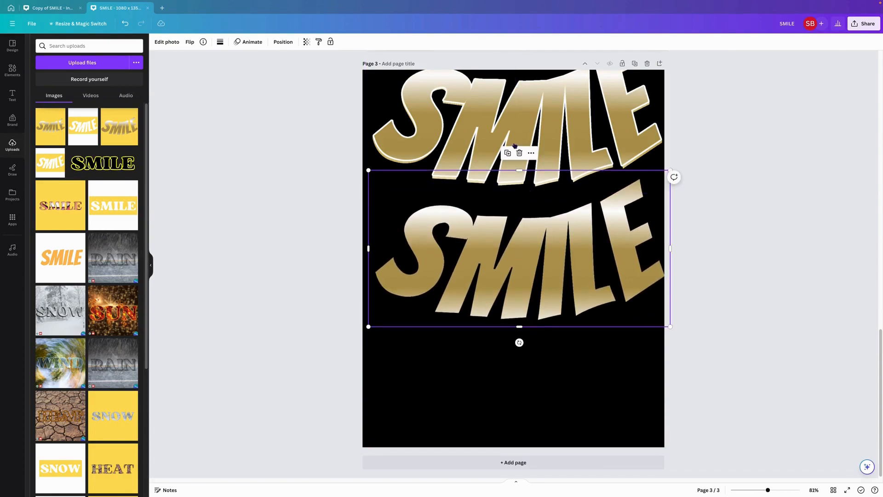
Duplicate the plain mid-page lettering and place the copy in the lower part of the page
left_click(508, 152)
left_click_drag(499, 258, 483, 379)
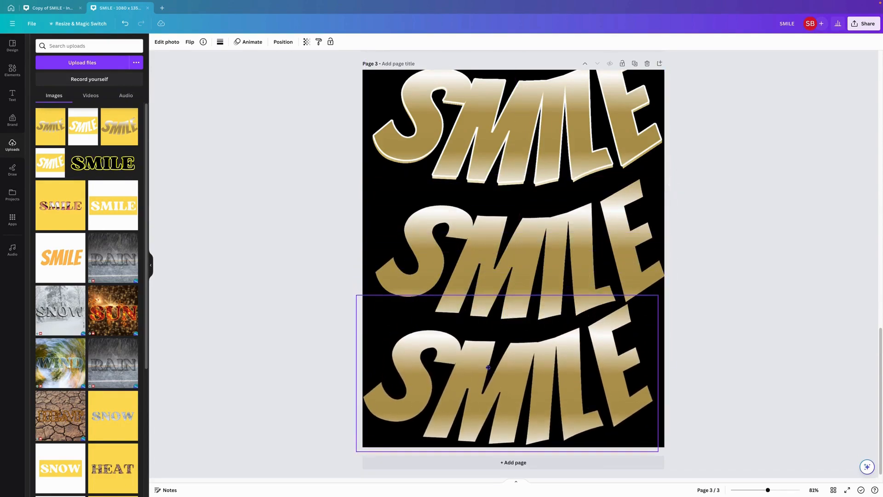
Apply a Custom Duotone to the mid-page lettering with both highlights and shadows set to #000000
left_click(459, 255)
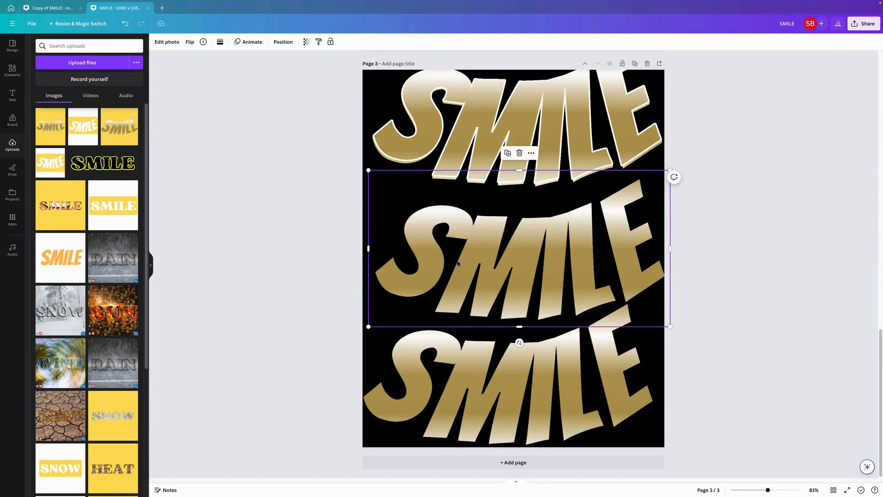
left_click(175, 43)
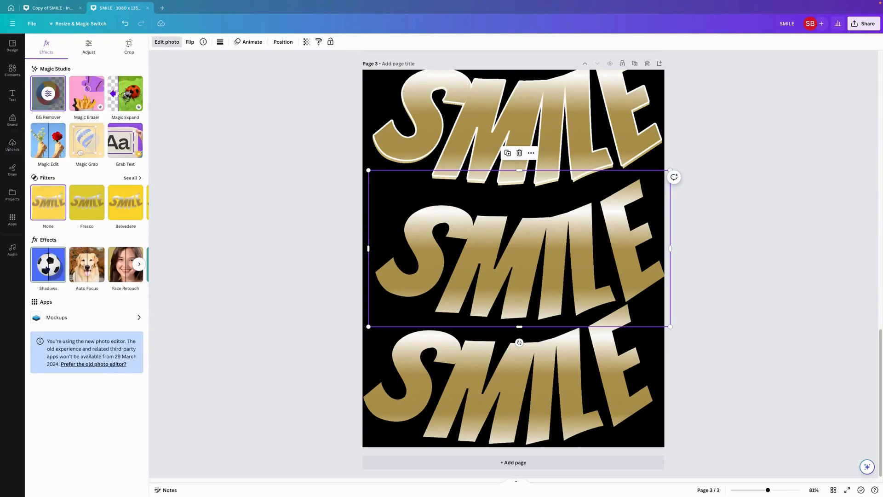
left_click(139, 264)
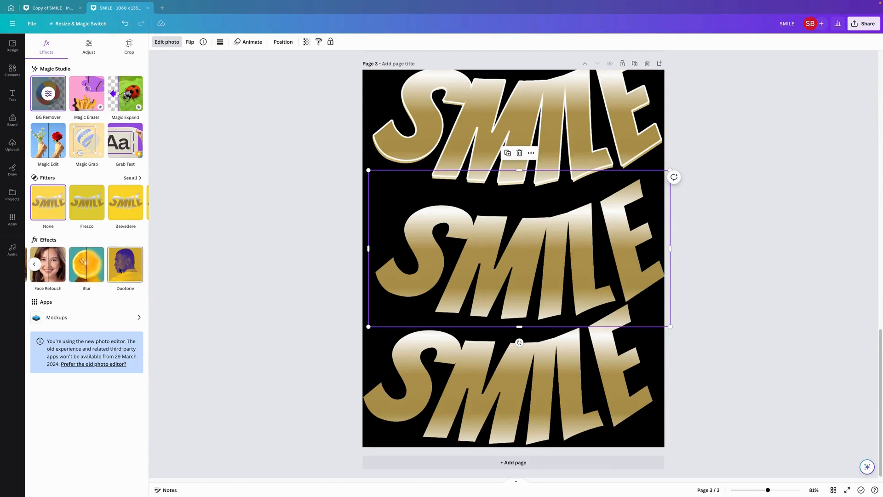
left_click(121, 271)
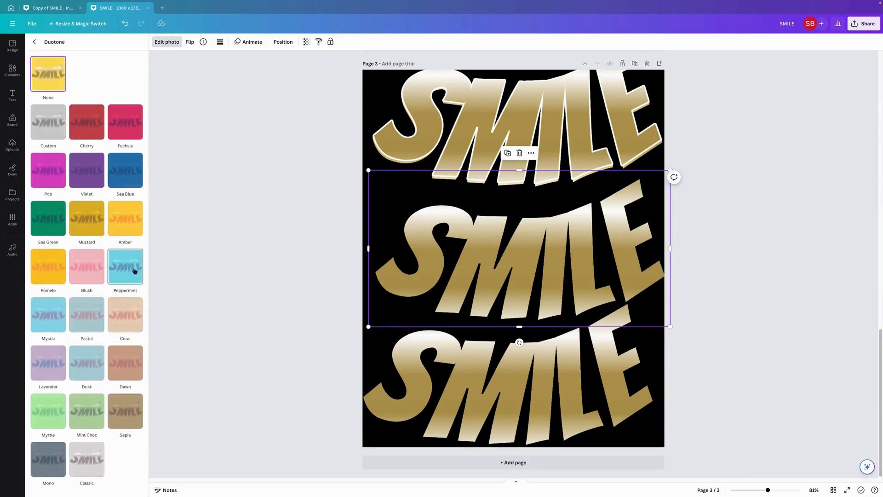
left_click(53, 122)
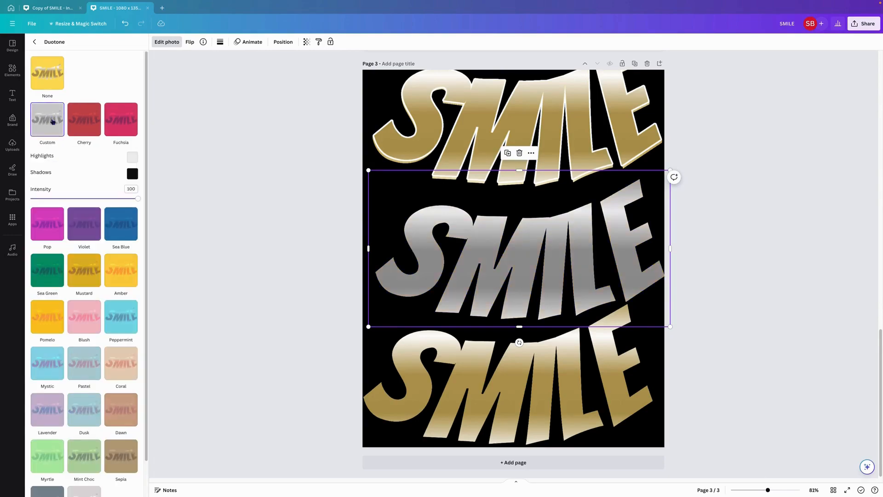
left_click(132, 158)
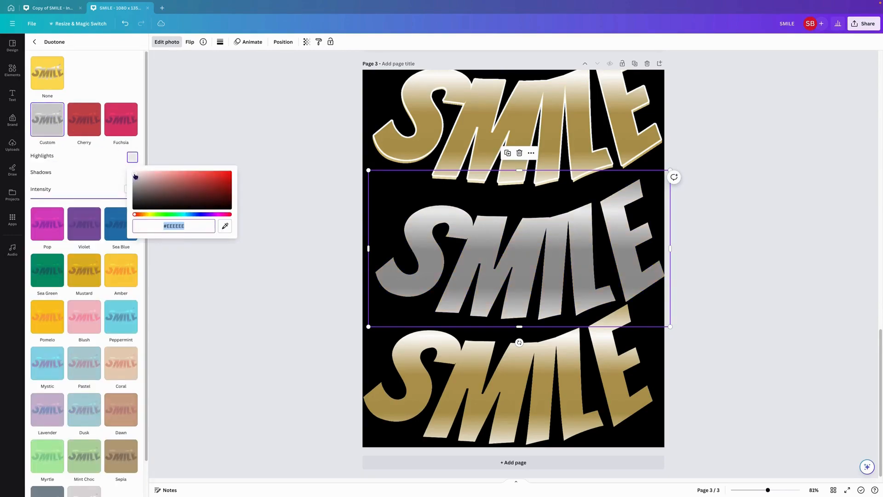
left_click_drag(135, 176, 128, 219)
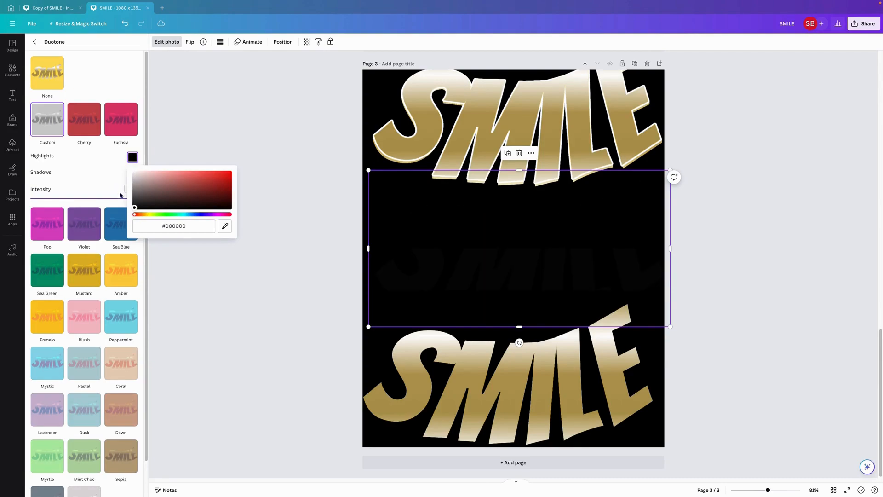
left_click(103, 175)
left_click(130, 175)
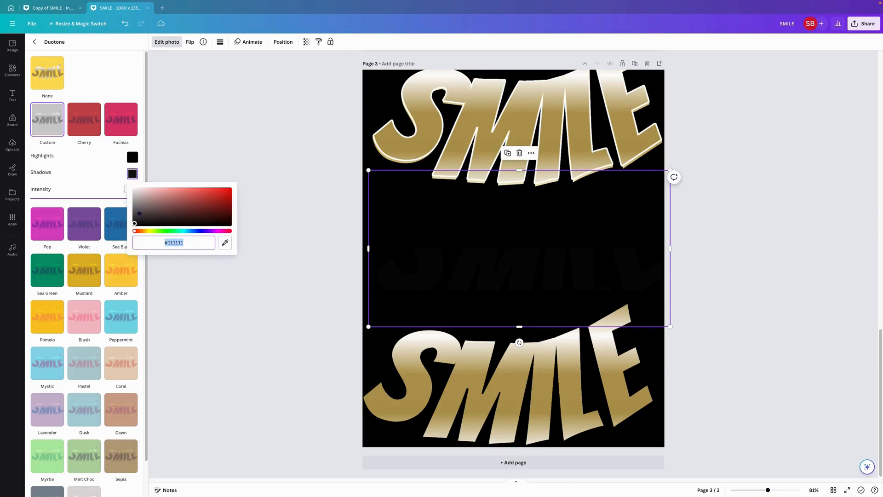
left_click(135, 225)
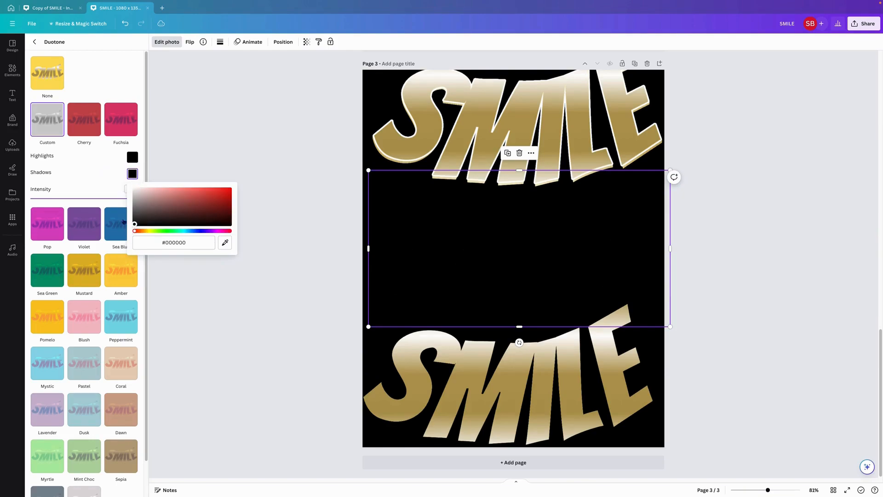
left_click(97, 181)
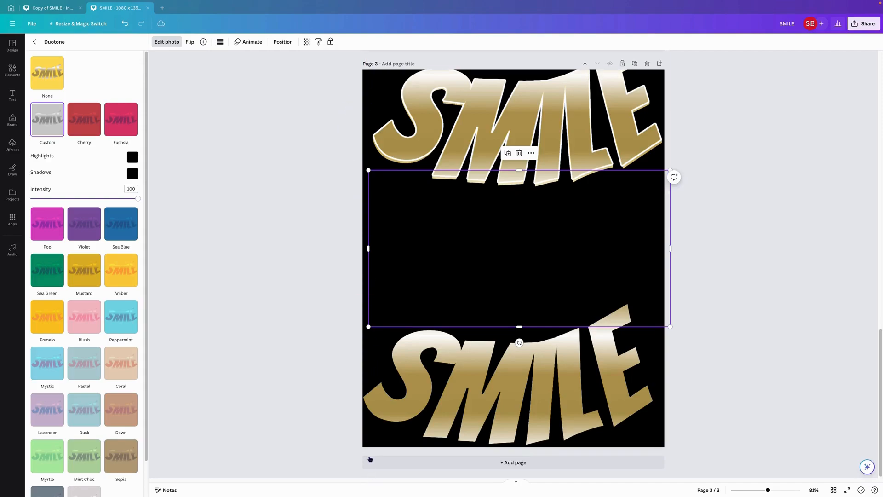
Change the third page's background colour to white
left_click(366, 268)
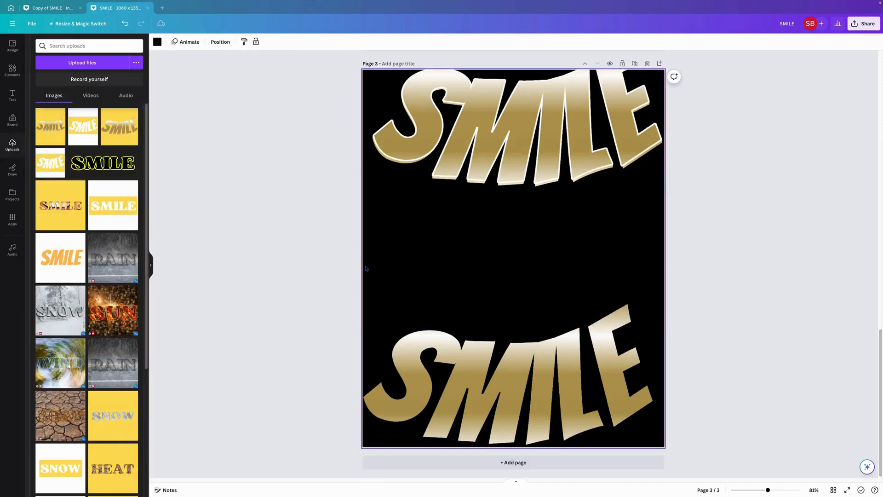
left_click(157, 42)
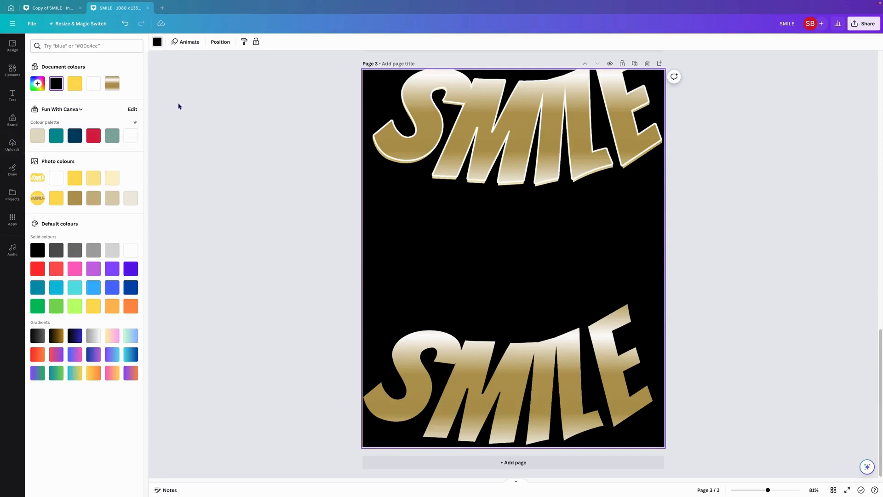
left_click(131, 136)
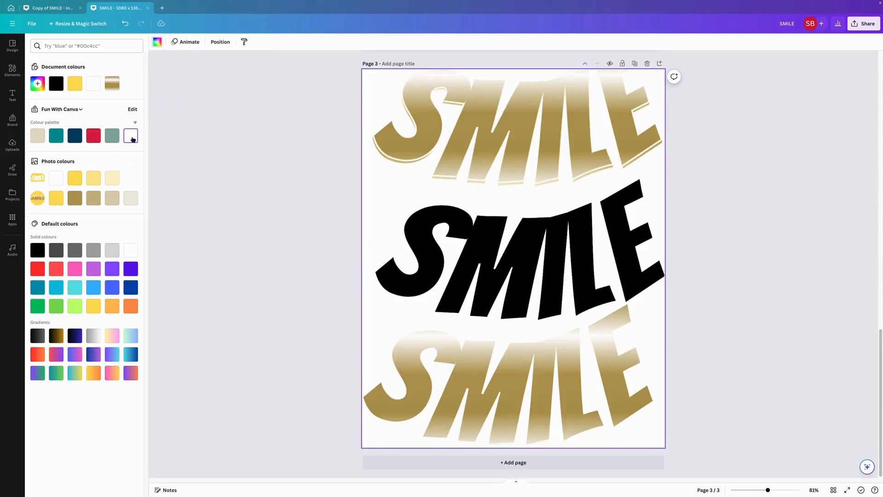
Apply a Custom Duotone to the lowest lettering copy with the shadows colour set to #EEEEEE
left_click(467, 405)
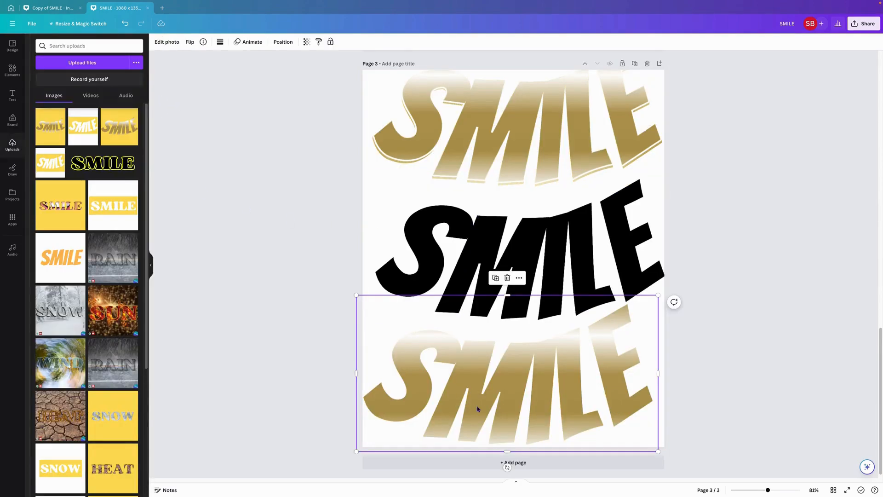
left_click(165, 42)
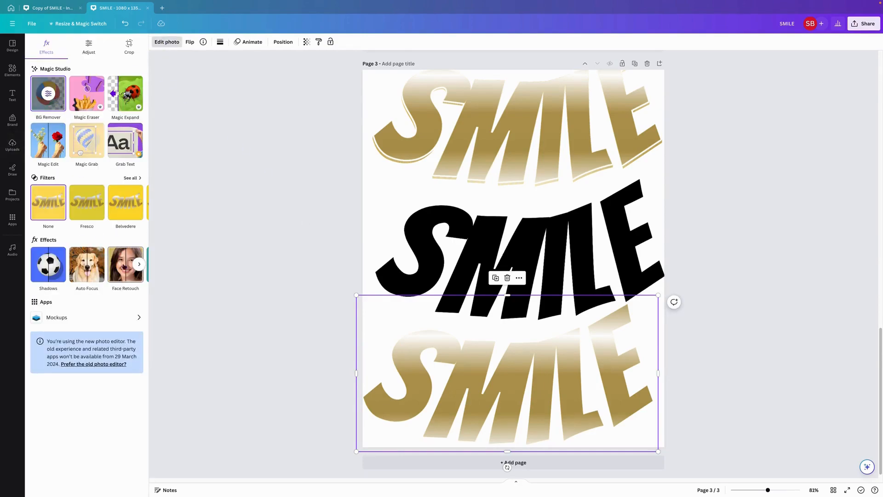
left_click(139, 264)
left_click(128, 266)
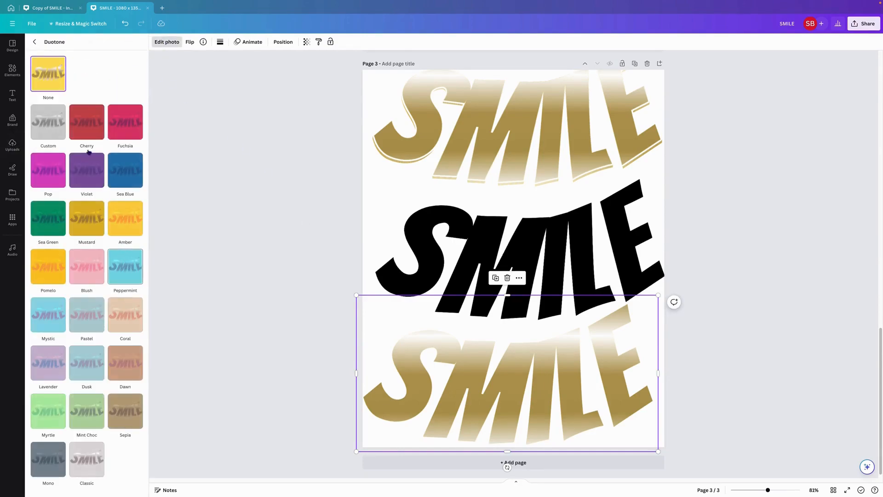
left_click(53, 127)
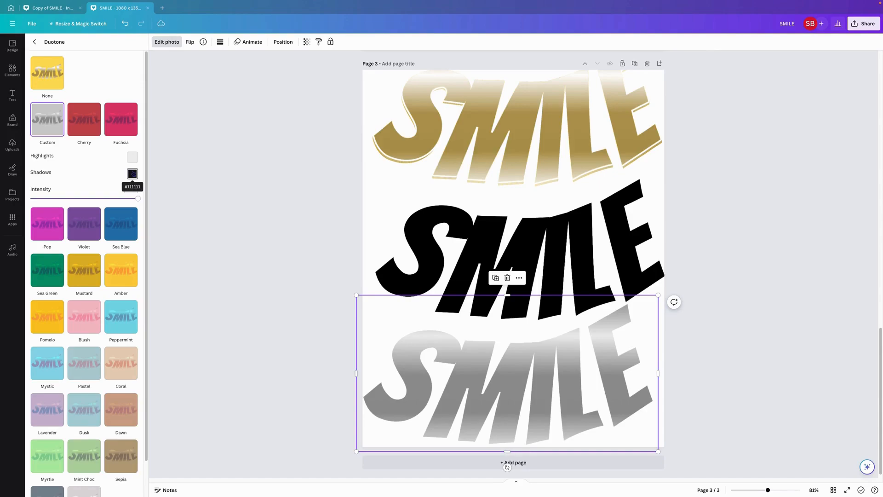
left_click(133, 173)
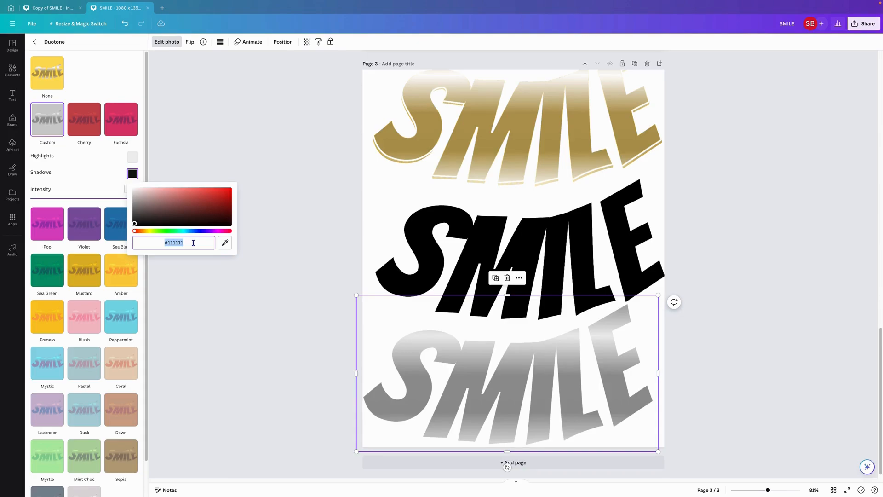
type("#EEE")
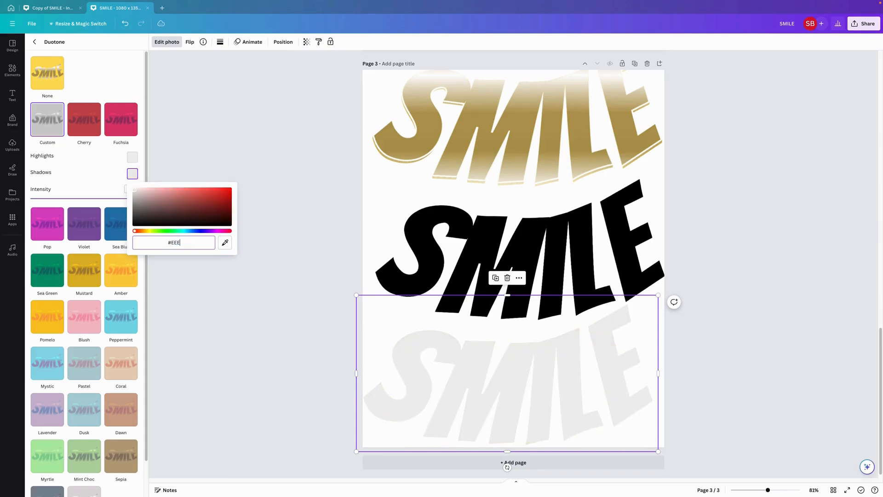
type("EEE")
left_click(91, 186)
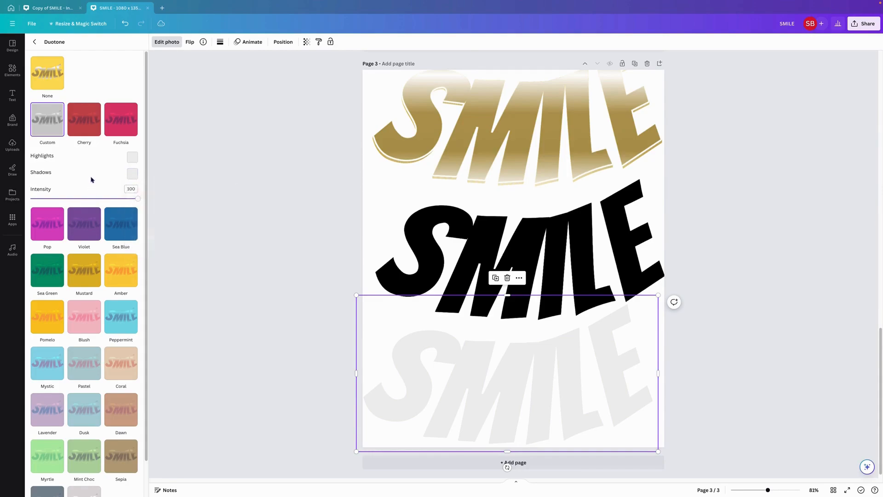
Sample the highlights colour for the lowest lettering's Duotone shadows and compare the two colour values
left_click(133, 173)
left_click(225, 243)
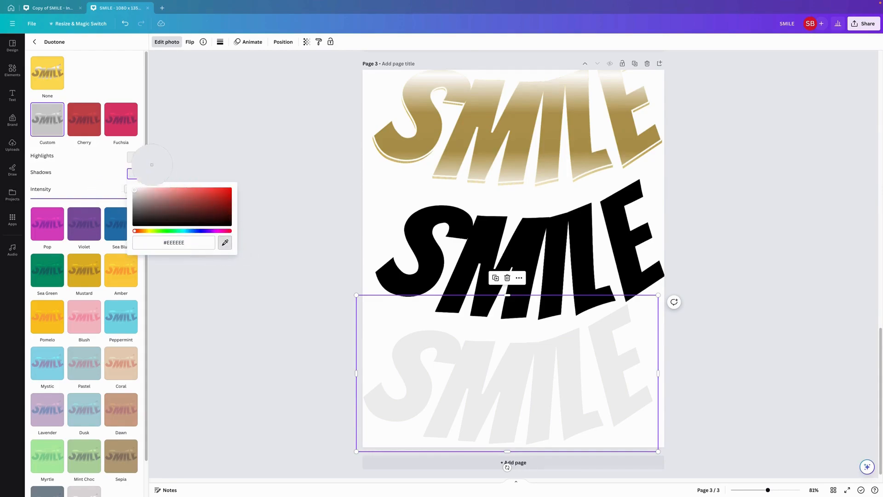
left_click(131, 157)
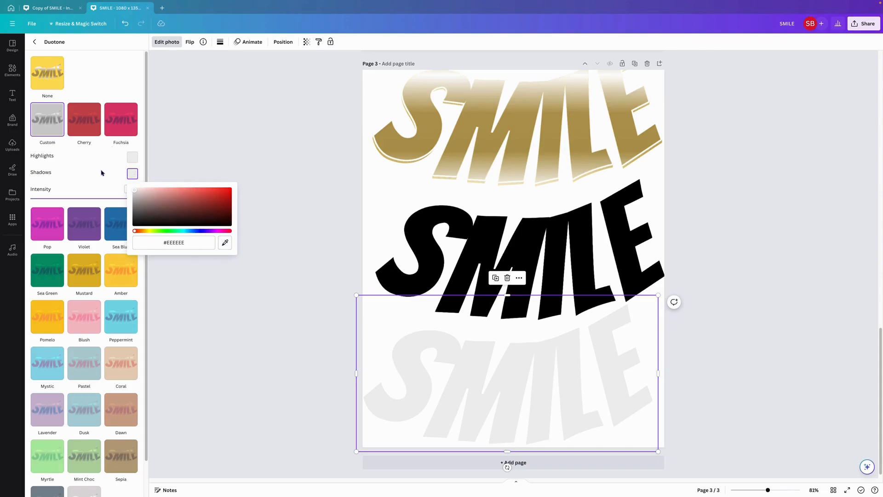
left_click(130, 160)
left_click(132, 157)
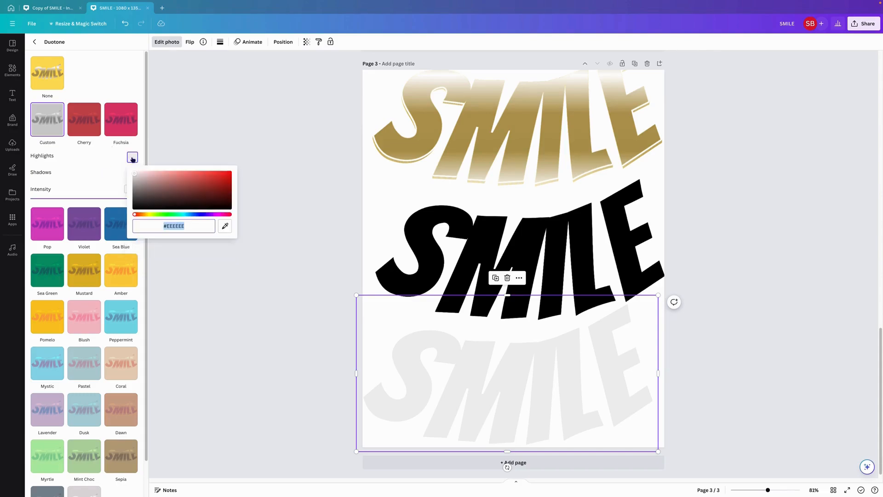
left_click(115, 180)
left_click(133, 173)
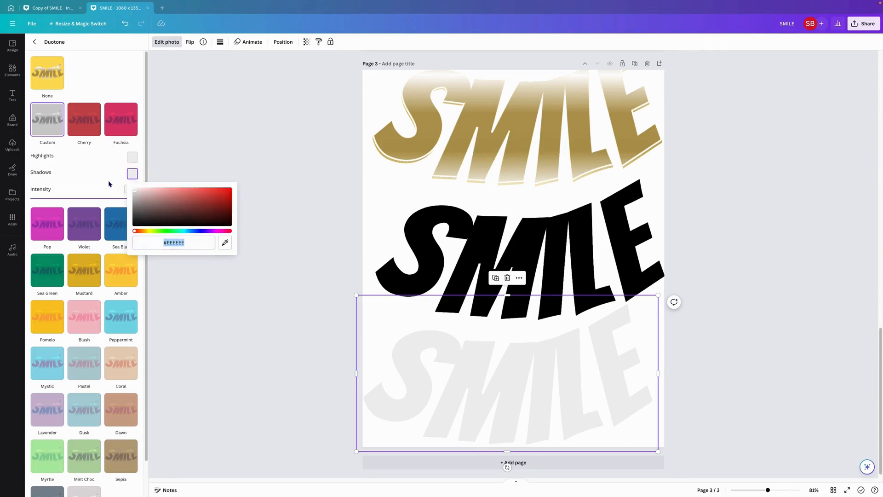
left_click(110, 183)
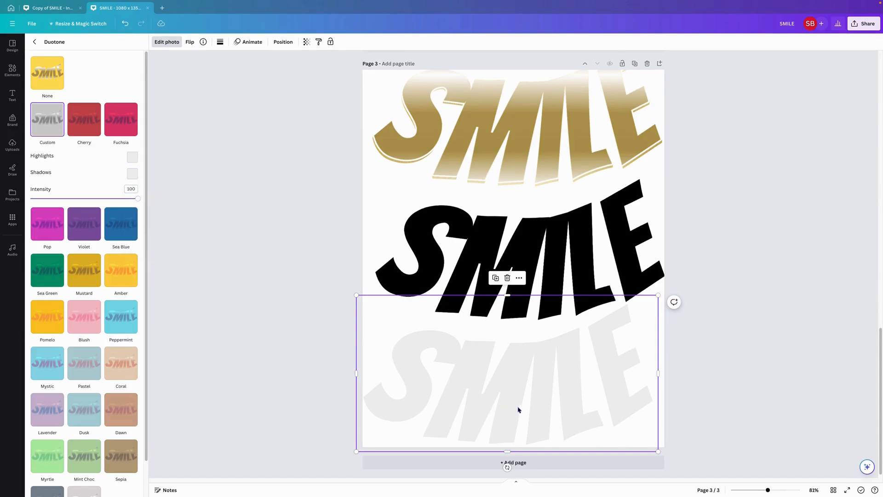
Move the black lettering slightly lower and align the light grey copy on top of it
left_click_drag(525, 272, 523, 316)
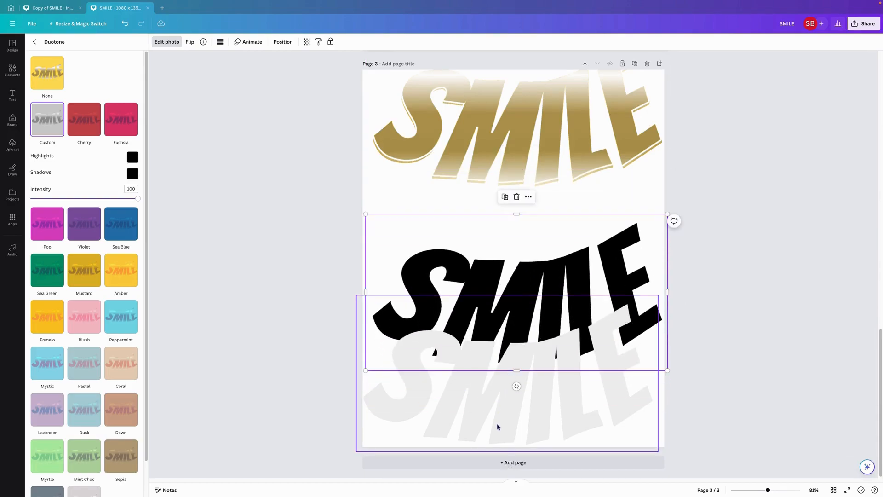
left_click_drag(498, 427, 507, 343)
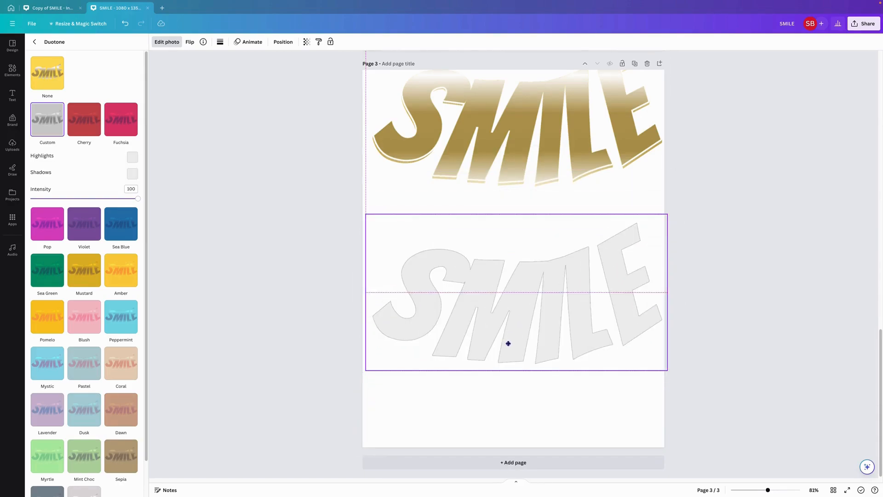
left_click_drag(509, 343, 516, 344)
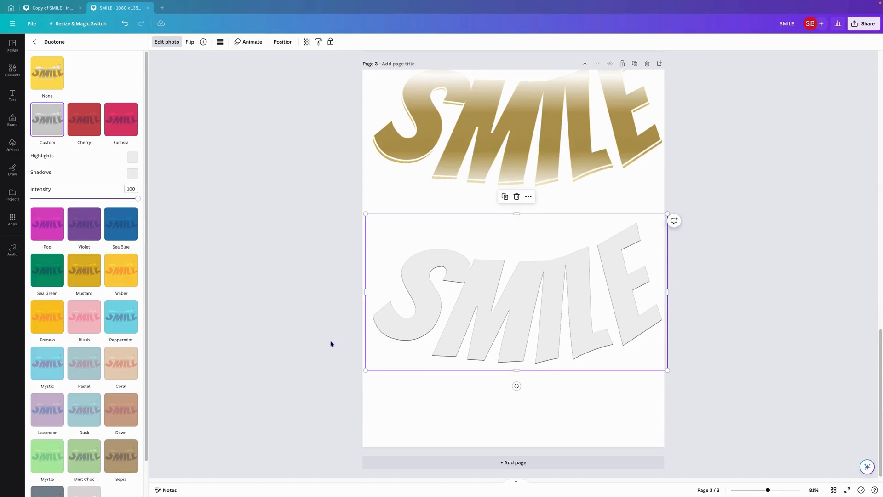
key("Escape")
left_click(329, 310)
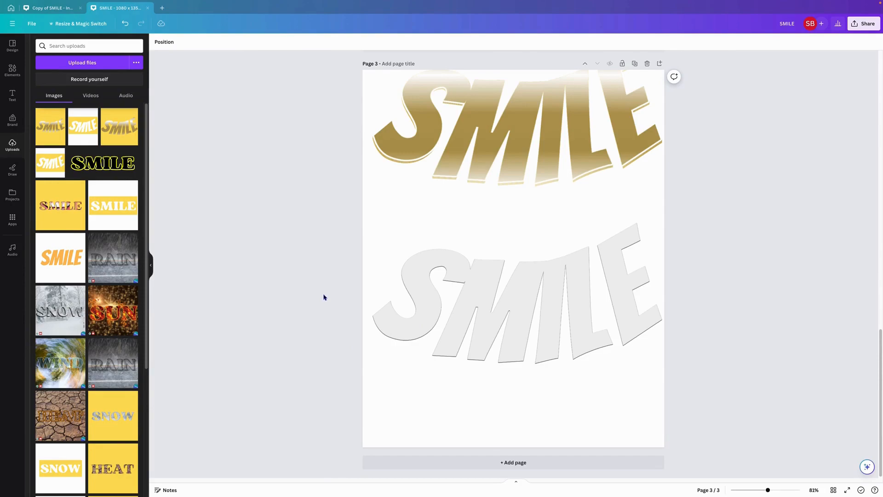
Move the light grey lettering beneath the black lettering in the layer order, just above the background
left_click_drag(323, 295, 501, 335)
right_click(501, 335)
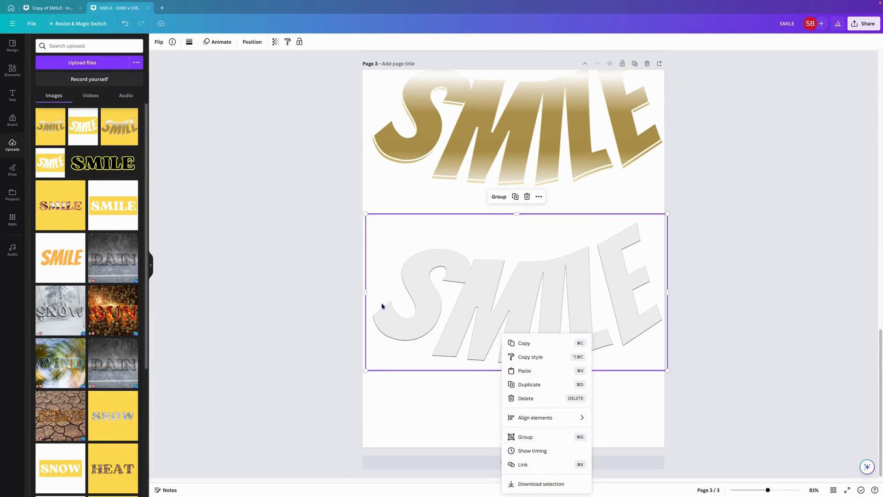
left_click(448, 328)
right_click(445, 323)
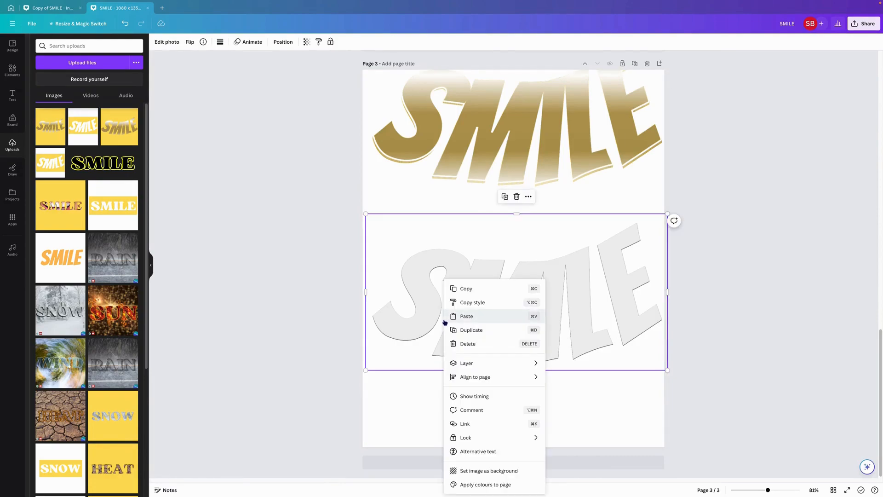
mouse_move(479, 363)
left_click(572, 427)
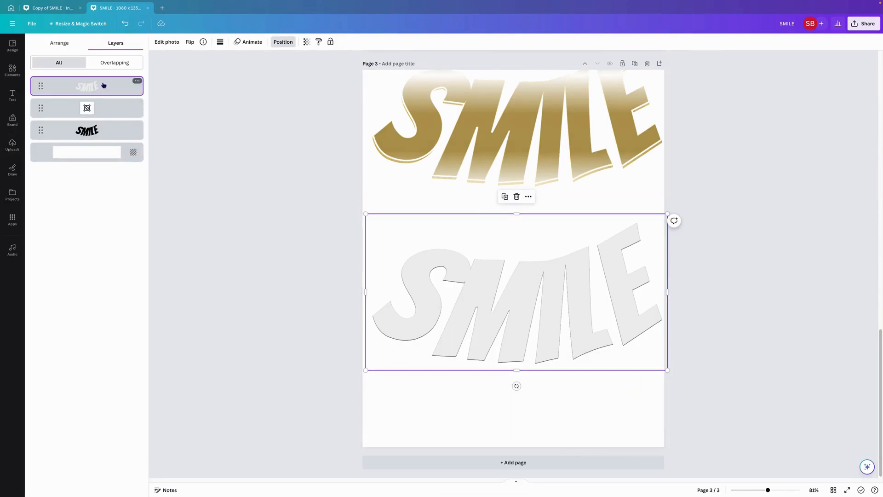
left_click_drag(104, 85, 109, 147)
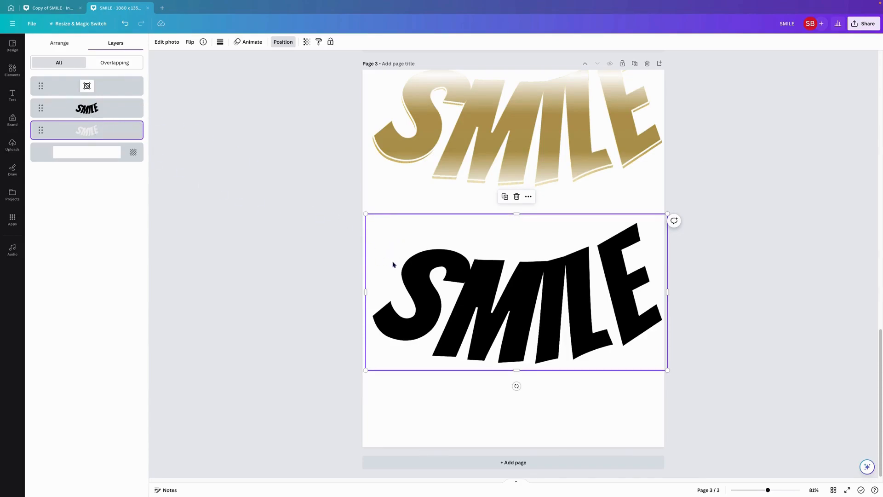
Duplicate the black and light grey lettering pair repeatedly, offsetting each copy slightly upward to build a stacked shadow
left_click_drag(335, 296, 397, 302)
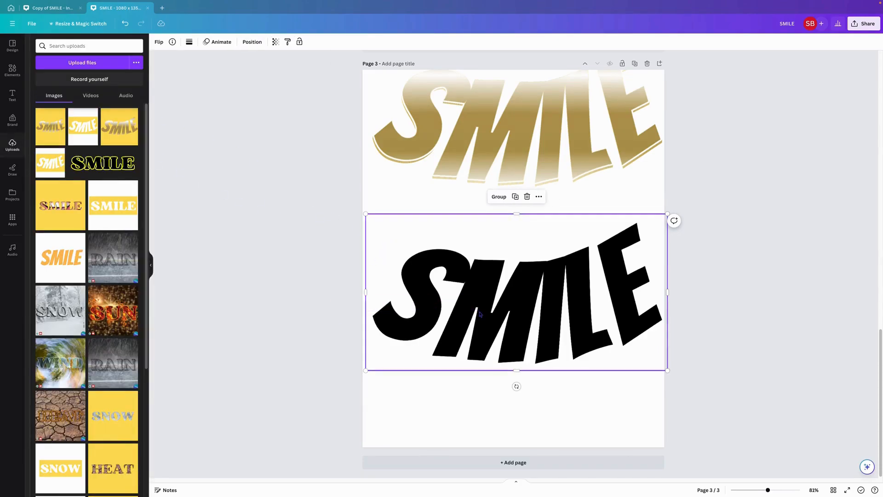
left_click(516, 197)
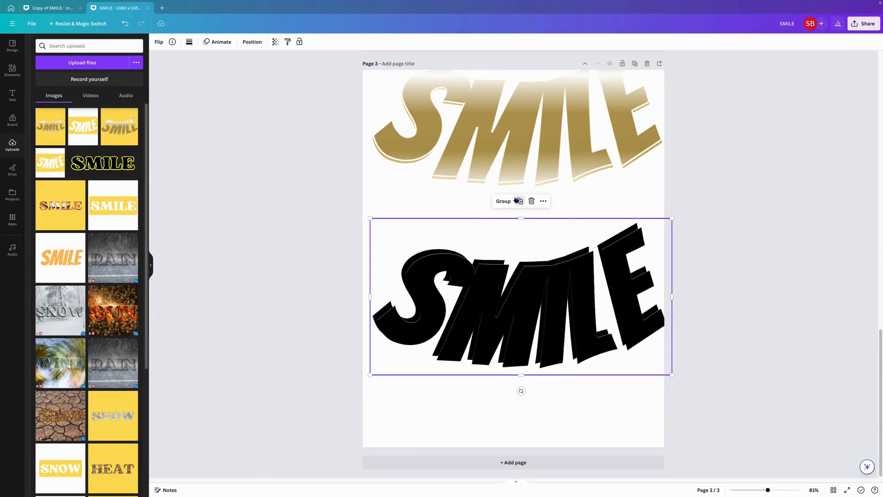
left_click_drag(506, 336, 502, 330)
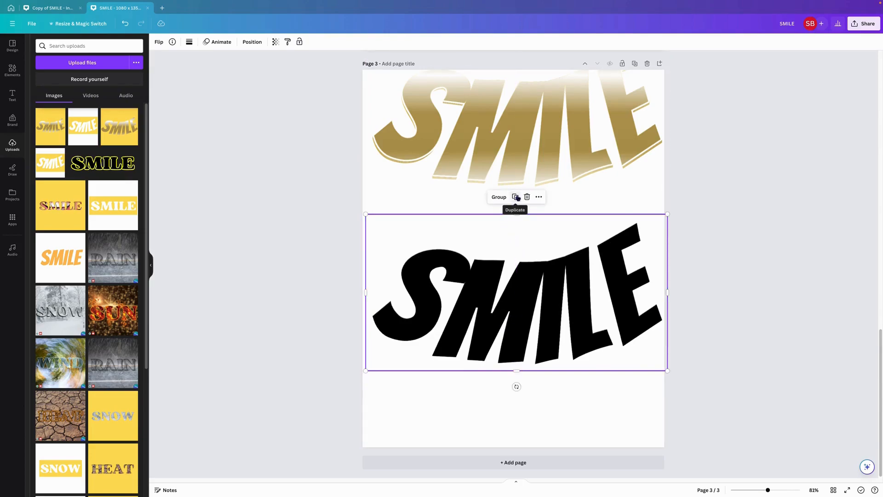
mouse_move(491, 298)
left_mouse_down()
mouse_move(512, 298)
mouse_move(494, 296)
left_mouse_up()
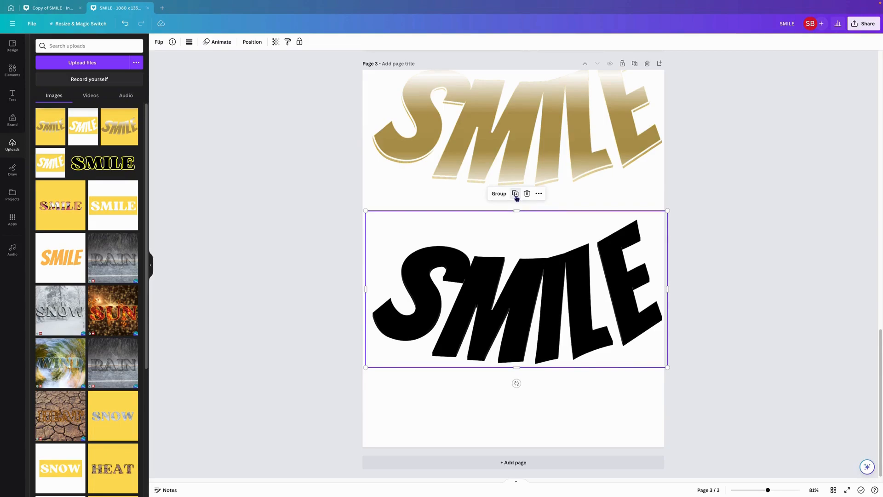
Show the layers and group all the stacked black and light grey lettering copies together
right_click(493, 301)
mouse_move(534, 386)
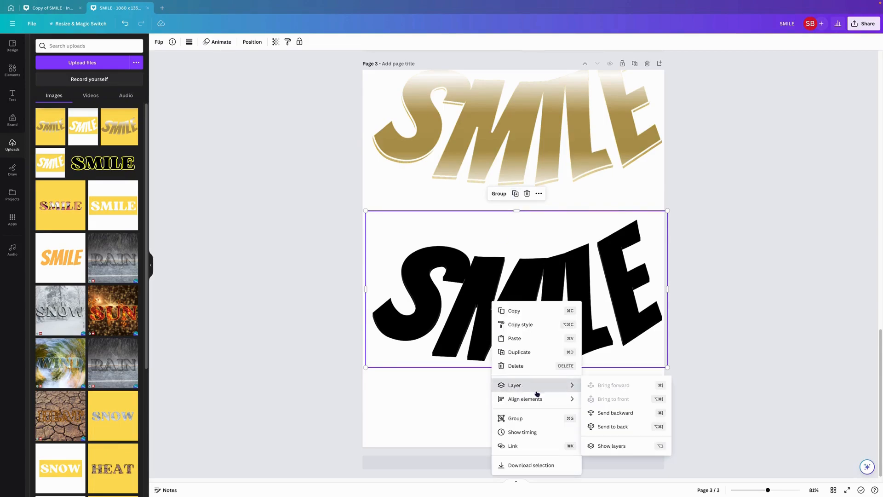
left_click(631, 449)
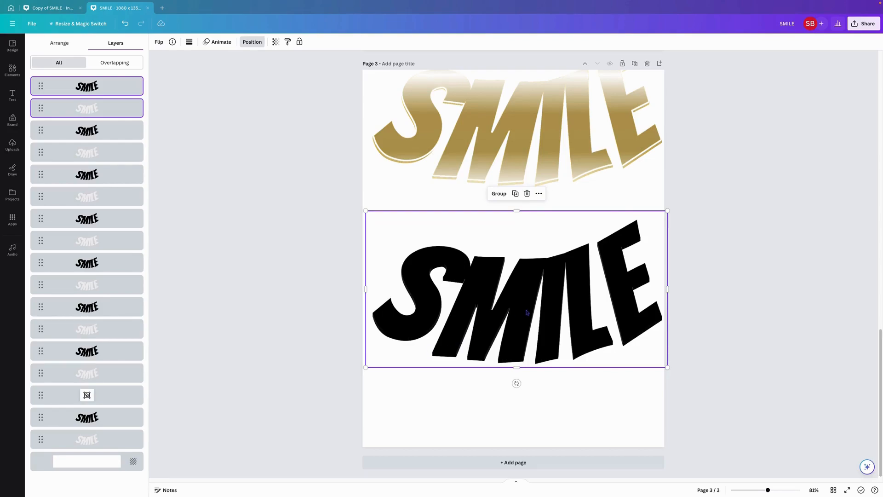
left_click_drag(329, 279, 574, 318)
left_click(499, 194)
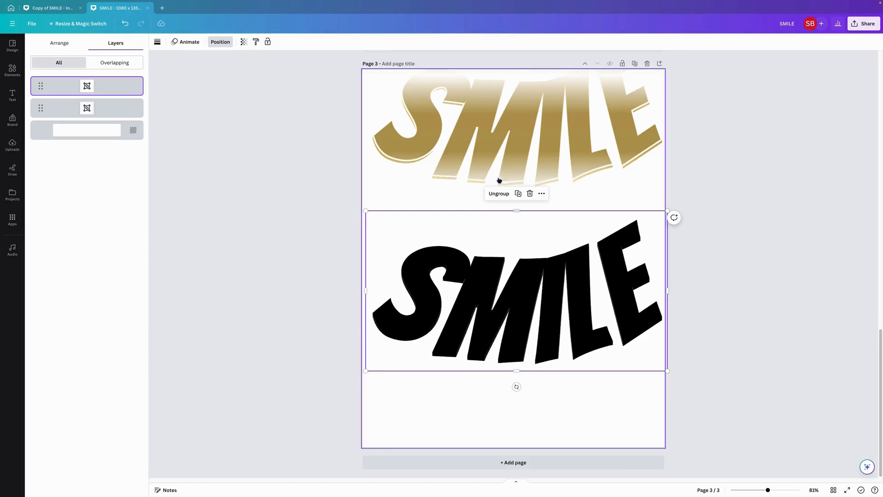
Bring the gold gradient lettering group to the front and place it over the black lettering, slightly higher and offset sideways as a shadow
left_click(529, 117)
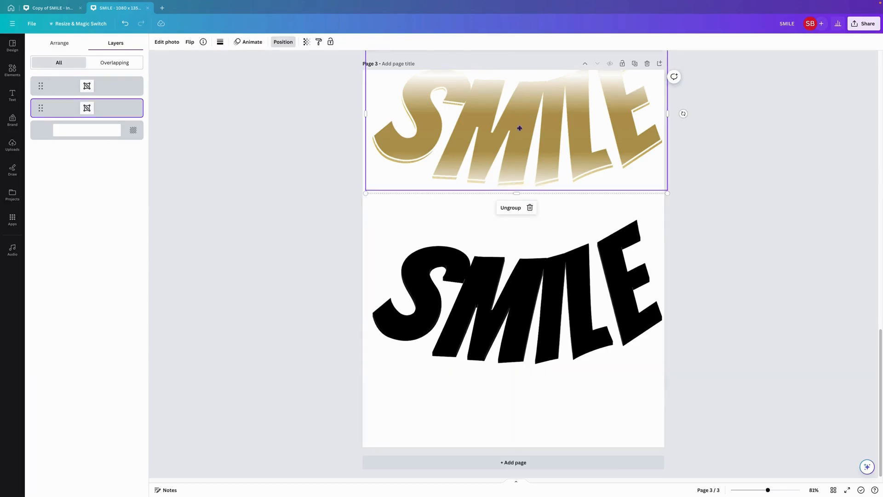
left_click_drag(519, 128, 518, 240)
right_click(471, 175)
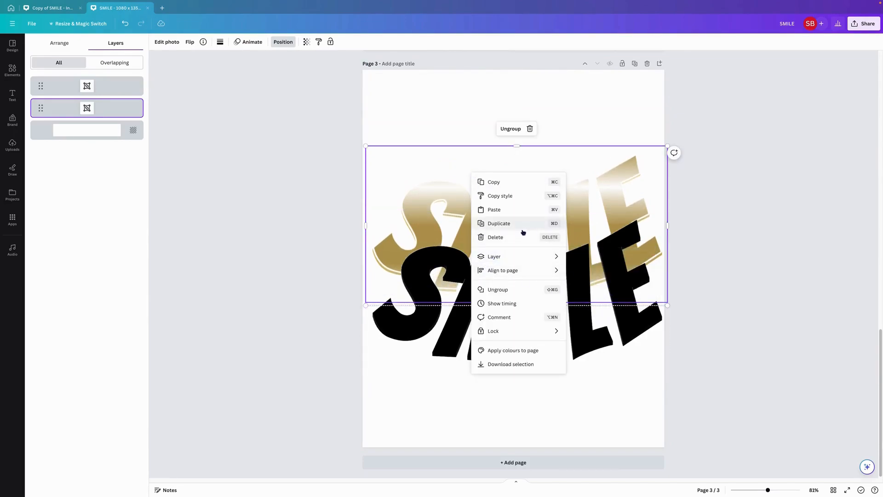
mouse_move(501, 256)
left_click(610, 273)
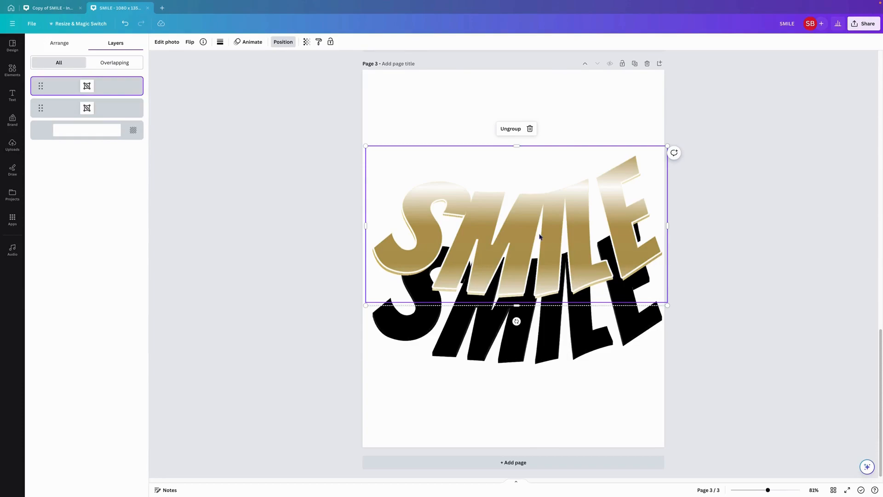
left_click_drag(534, 222, 531, 272)
Set the third page's background colour to solid black
left_click(401, 115)
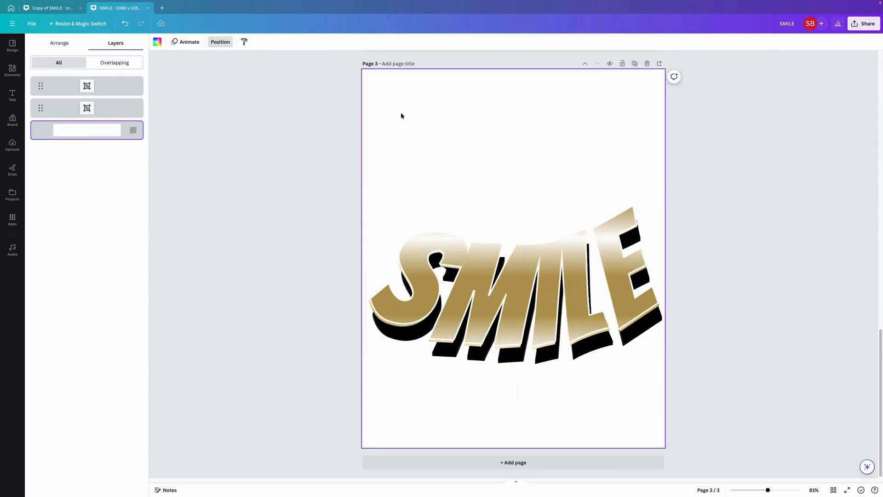
left_click(157, 42)
left_click(38, 250)
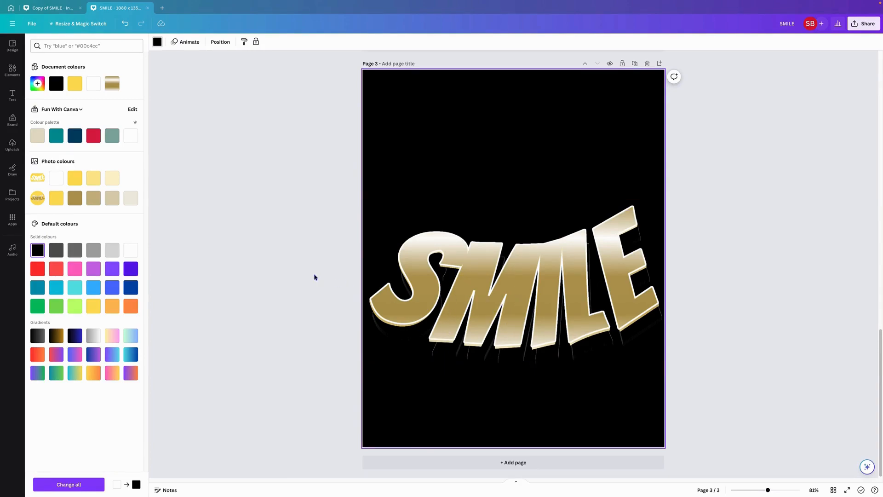
Move both lettering groups up towards the middle of the page and raise the gold lettering slightly above the black stack
left_click_drag(313, 276, 523, 295)
left_click(305, 329)
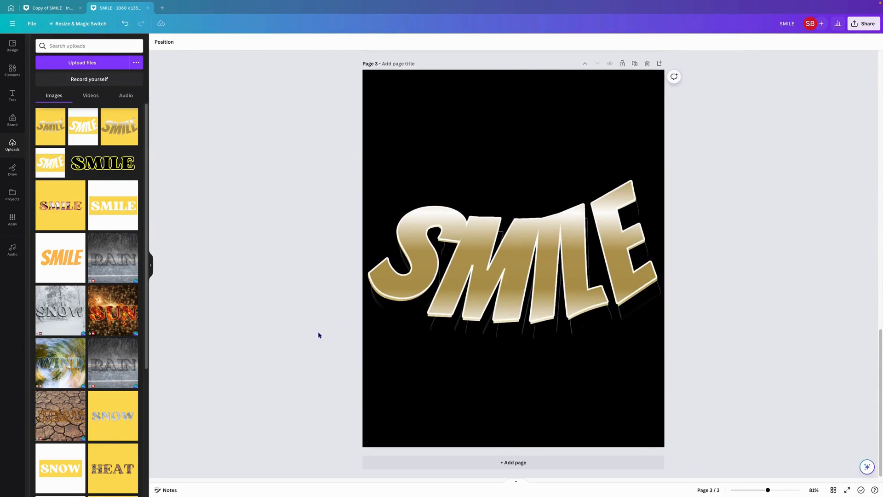
left_click(502, 301)
left_click_drag(510, 271, 510, 260)
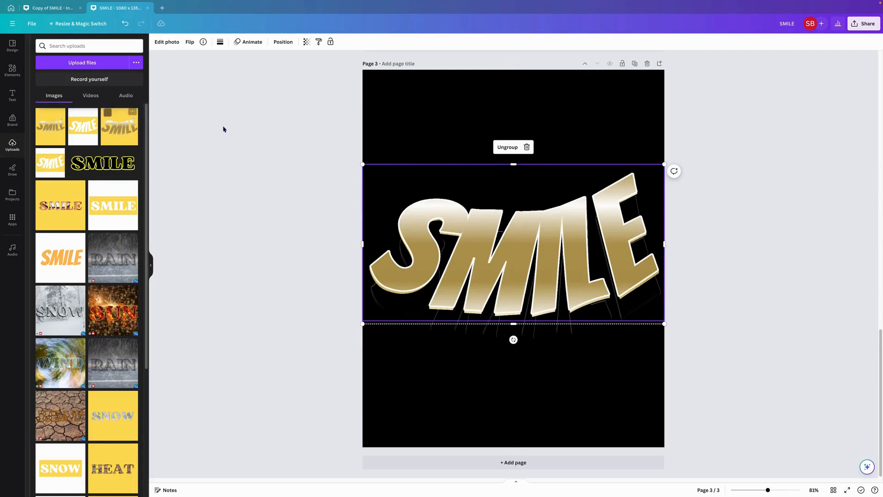
Add the recently used "lens flare yellow light effect" graphic, enlarge it beyond the page width and centre its glow behind the M's upper edge
left_click(13, 70)
left_click(88, 98)
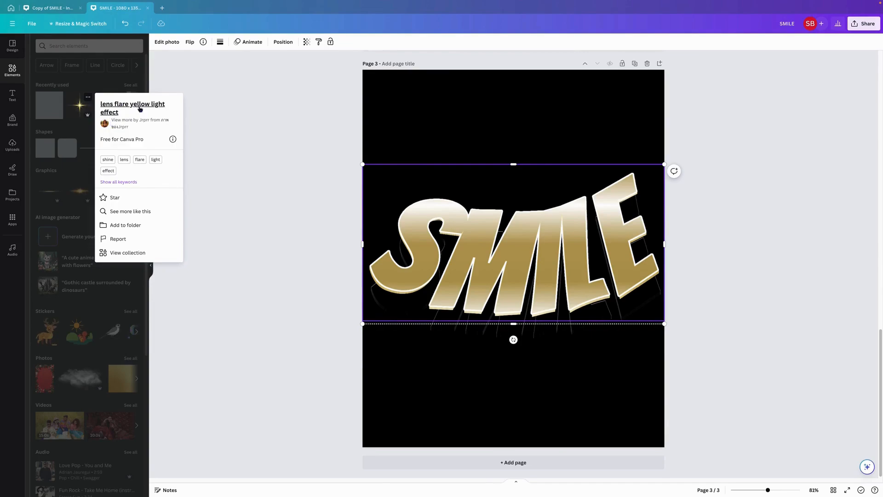
left_click(79, 105)
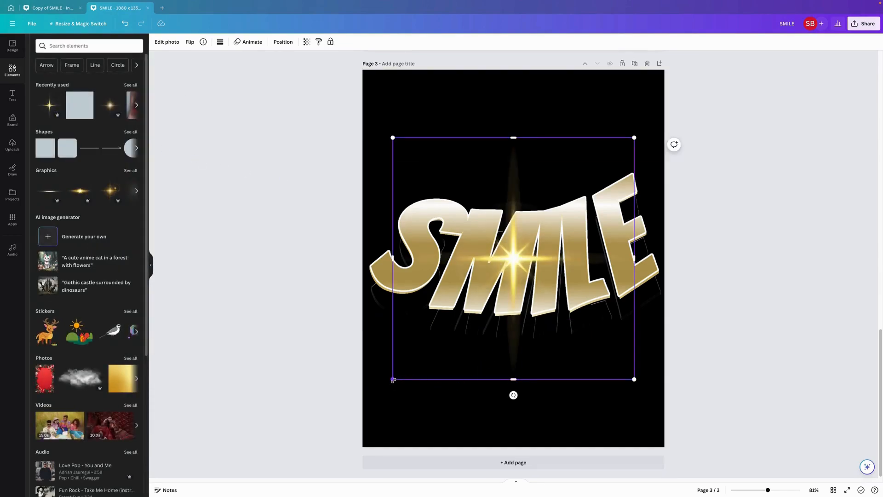
left_click_drag(393, 379, 183, 471)
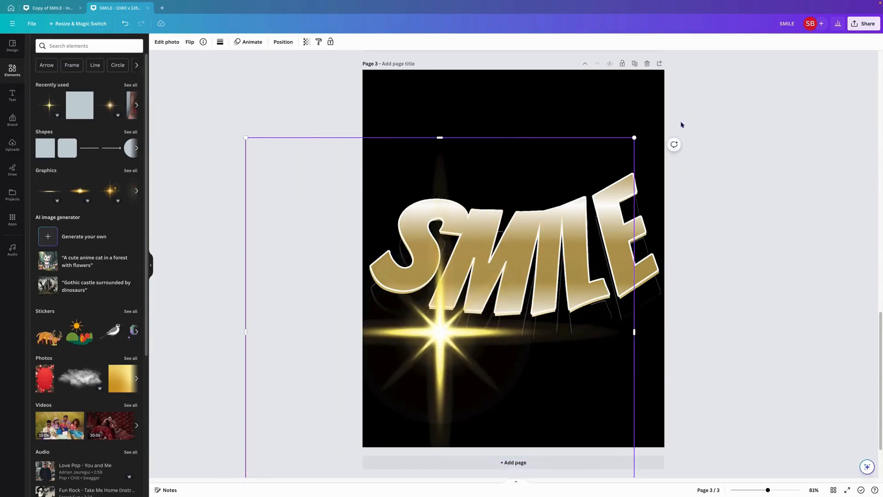
left_click_drag(636, 138, 863, 28)
left_click_drag(560, 251, 544, 234)
Send the yellow lens flare to the back, behind both lettering groups
right_click(519, 214)
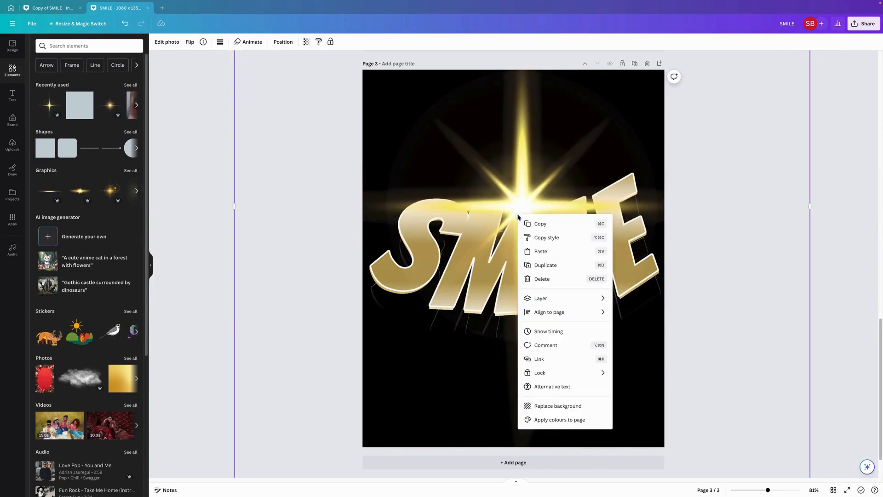
mouse_move(552, 299)
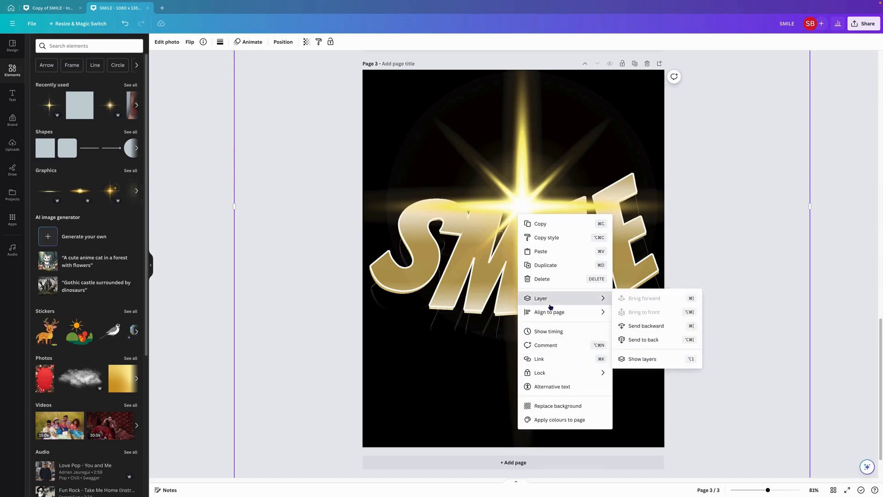
left_click(664, 341)
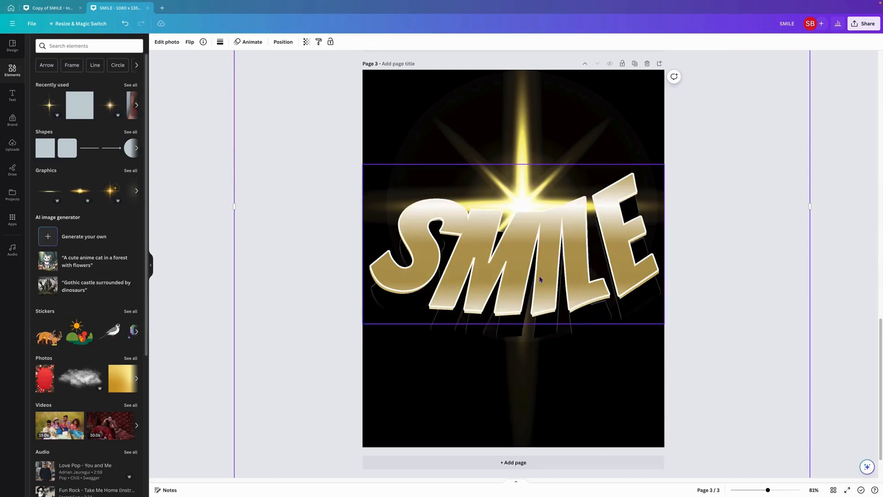
Add the recently used orange-gold star flare, enlarge it beyond the page width and align its centre with the yellow flare's centre
left_click(119, 97)
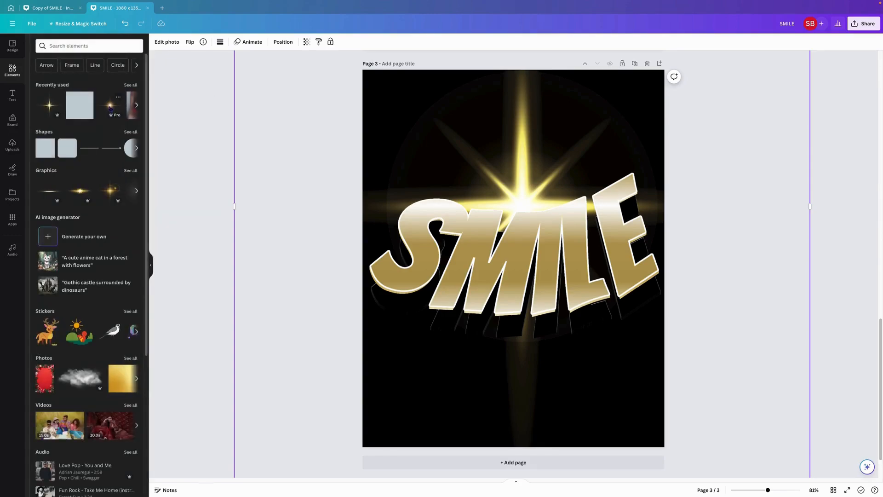
left_click(111, 107)
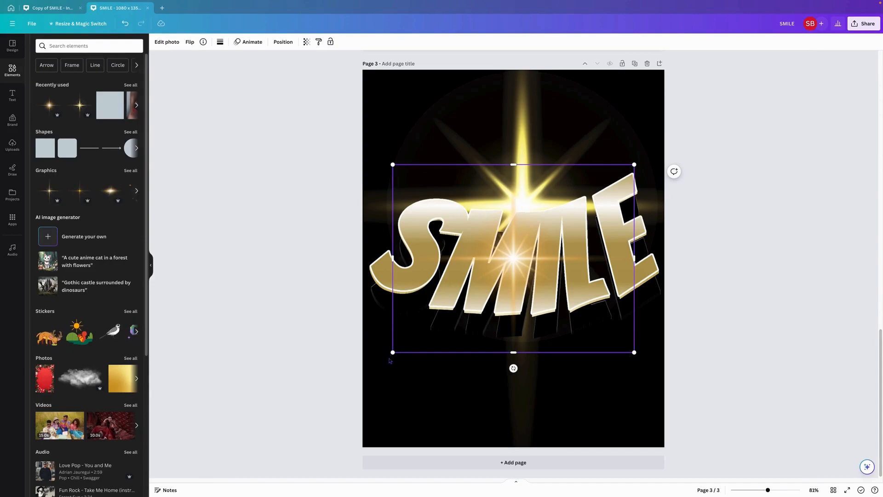
left_click_drag(393, 352, 191, 494)
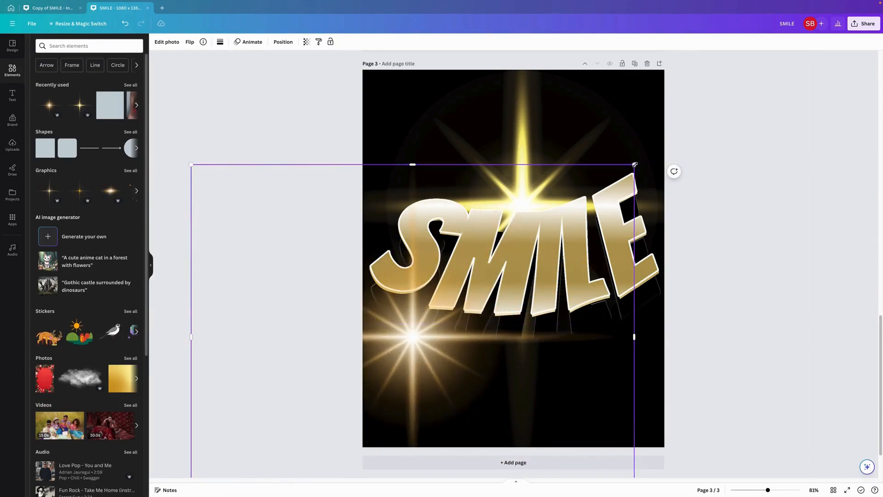
left_click_drag(635, 165, 846, 50)
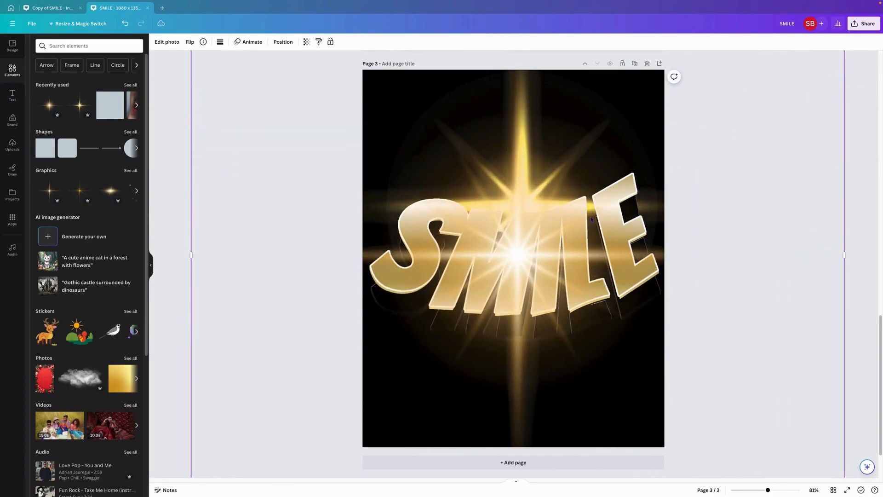
left_click_drag(515, 269, 519, 218)
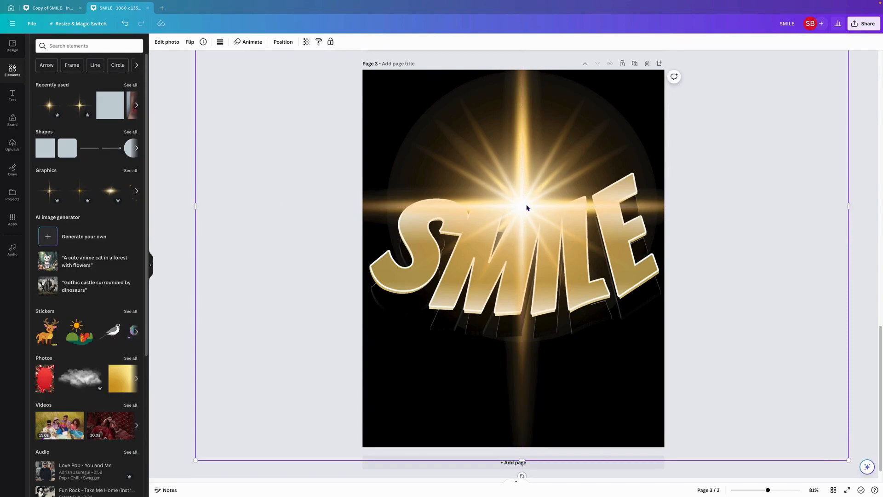
Move the orange-gold flare beneath the yellow flare in the layer order, just above the black background
right_click(527, 203)
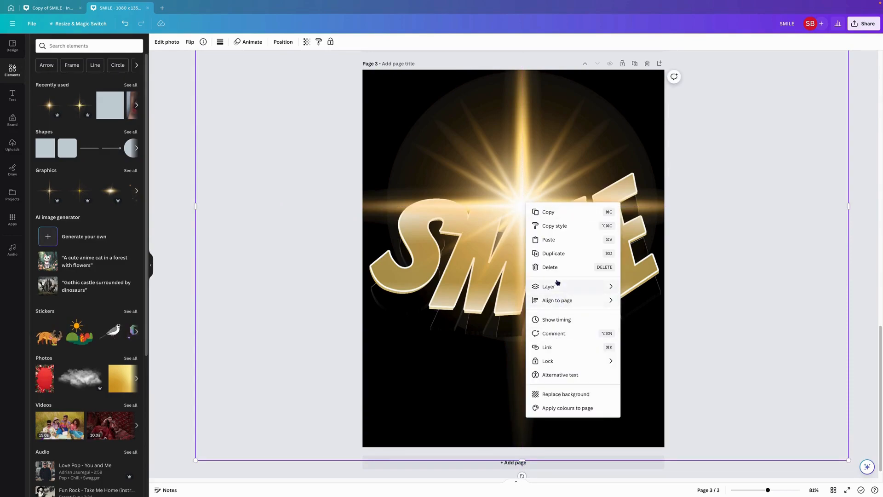
mouse_move(558, 287)
left_click(659, 349)
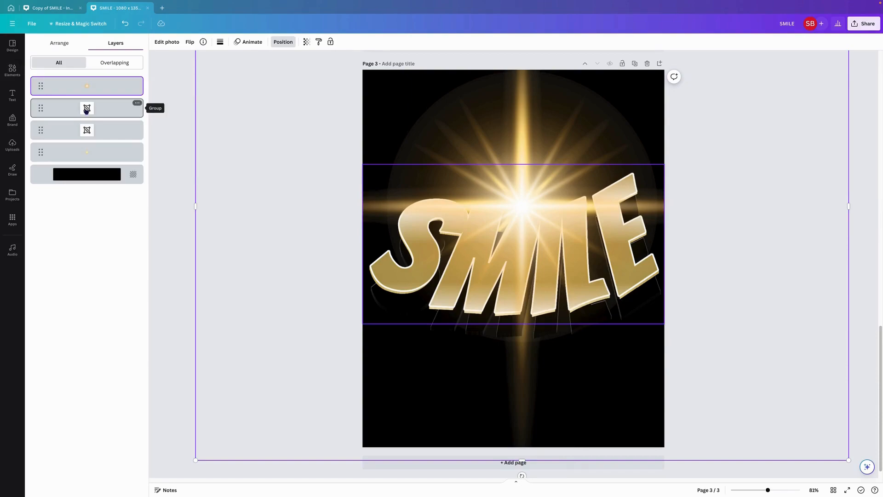
left_click_drag(103, 110, 101, 166)
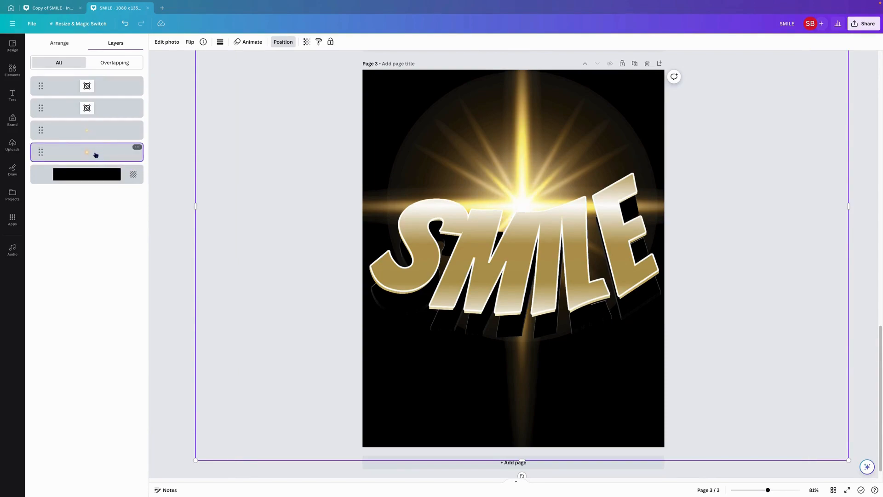
left_click_drag(96, 155, 97, 122)
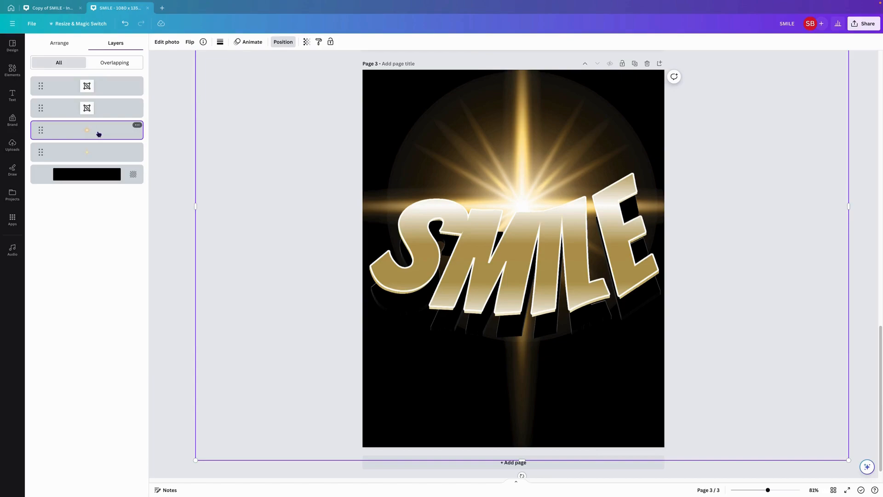
left_click_drag(98, 134, 98, 158)
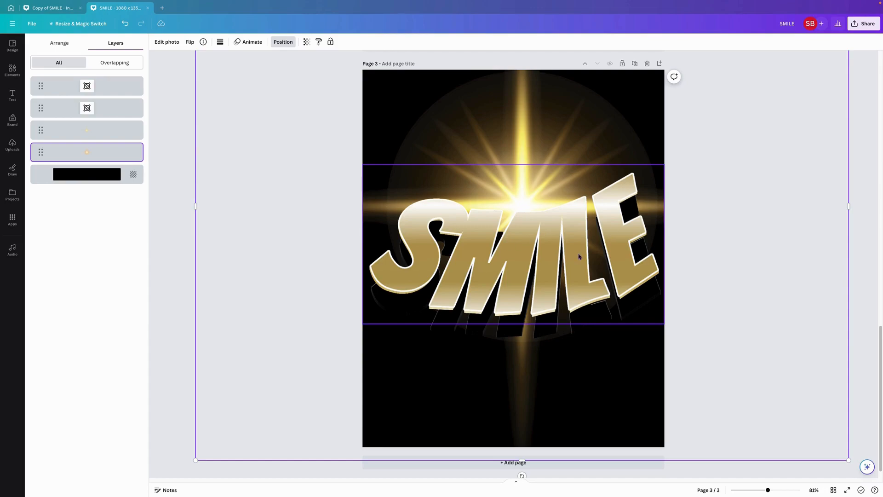
left_click(504, 339, "shift")
left_click_drag(511, 336, 510, 342)
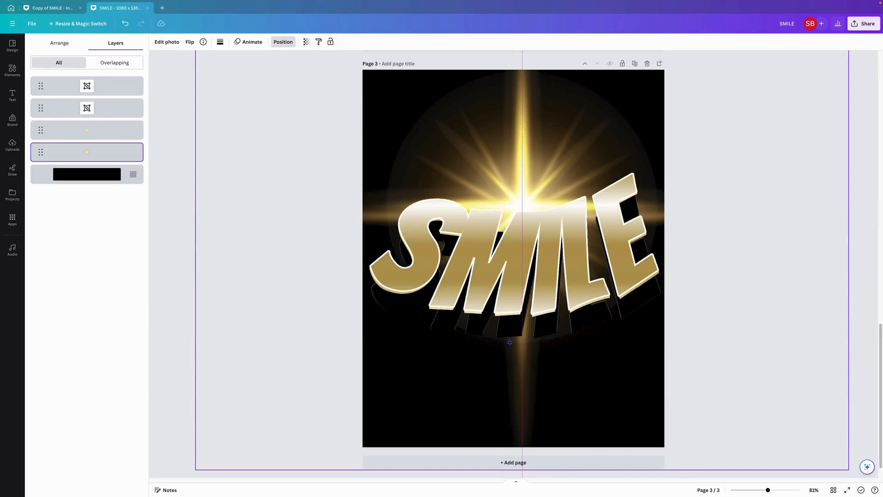
left_click(125, 23)
Select the black shadow lettering group and nudge it slightly down and to the right beneath the gold lettering
left_click(118, 111)
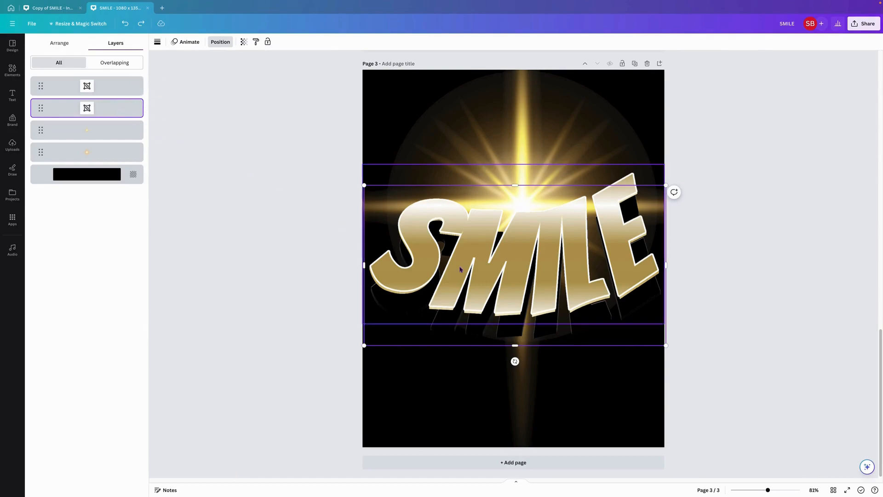
mouse_move(513, 255)
left_mouse_down()
mouse_move(512, 266)
mouse_move(506, 256)
mouse_move(515, 254)
left_mouse_up()
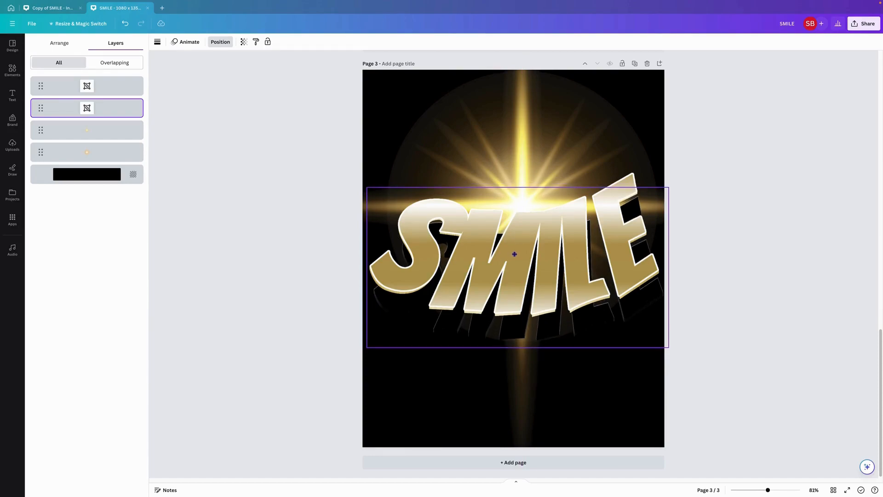
left_click_drag(514, 254, 514, 254)
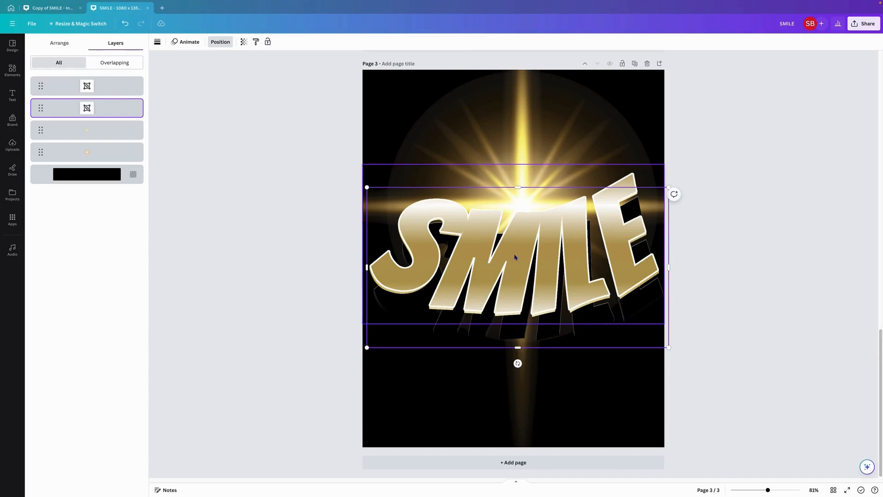
Nudge the gold lettering group slightly lower, keeping it horizontally centred on the page, and deselect it
left_click(102, 87)
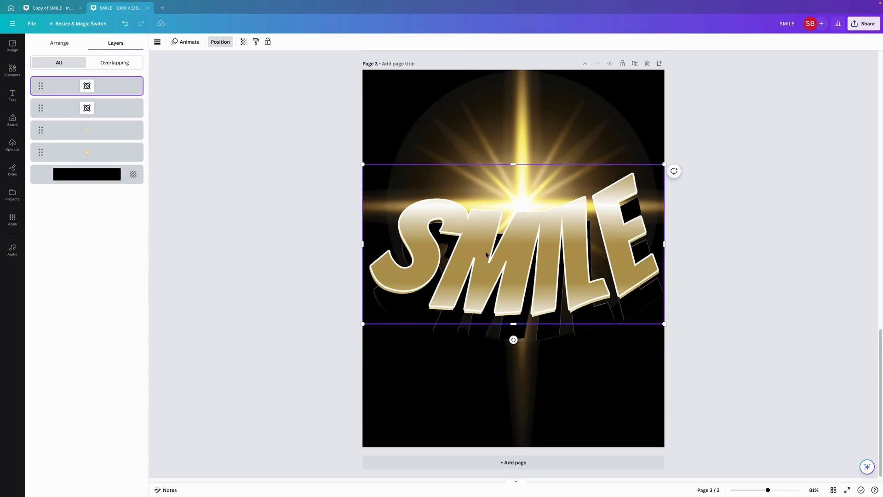
left_click_drag(486, 255, 485, 253)
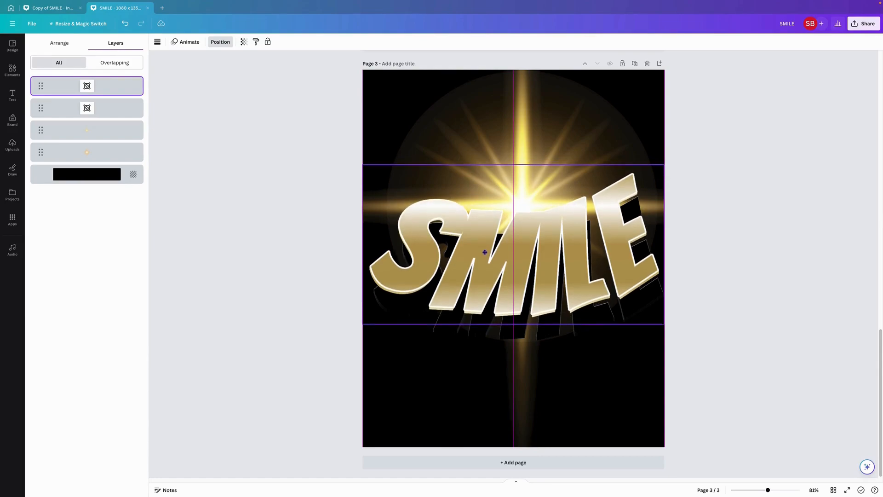
left_click_drag(485, 252, 485, 252)
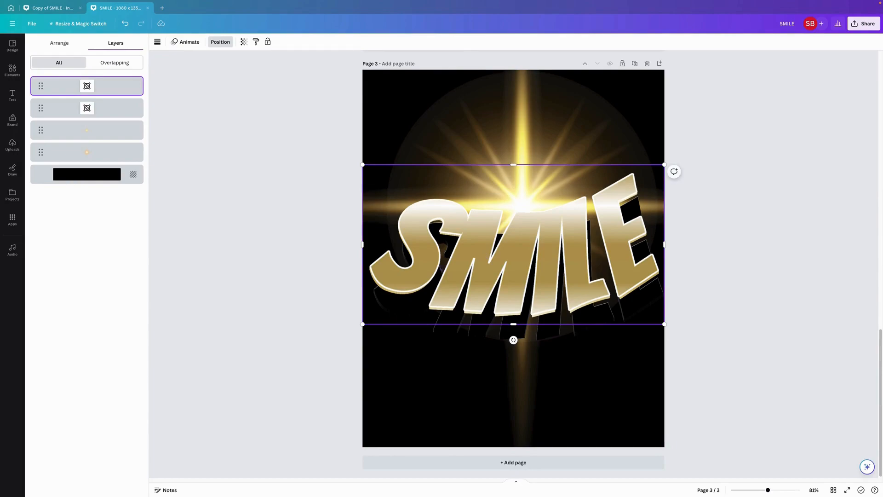
left_click(266, 332)
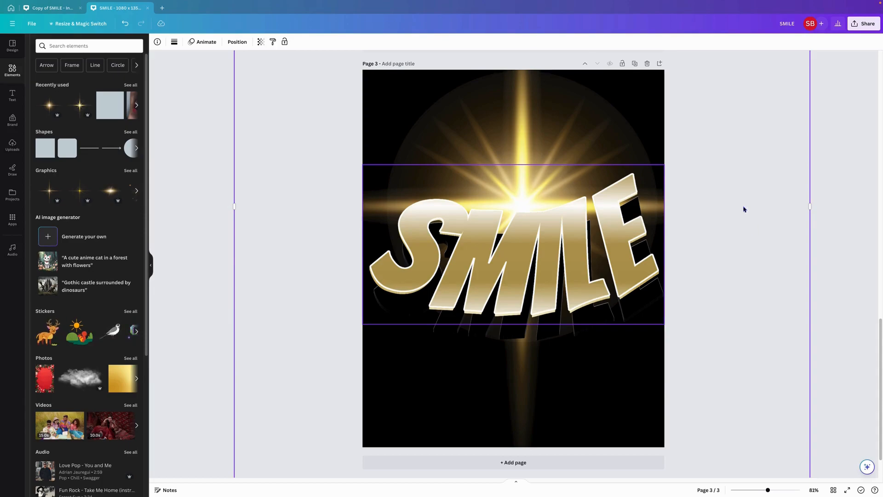
mouse_move(678, 7)
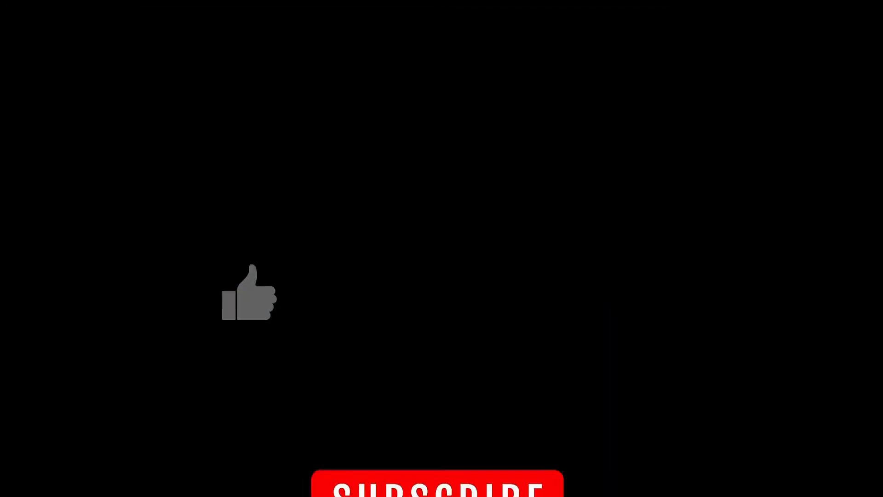